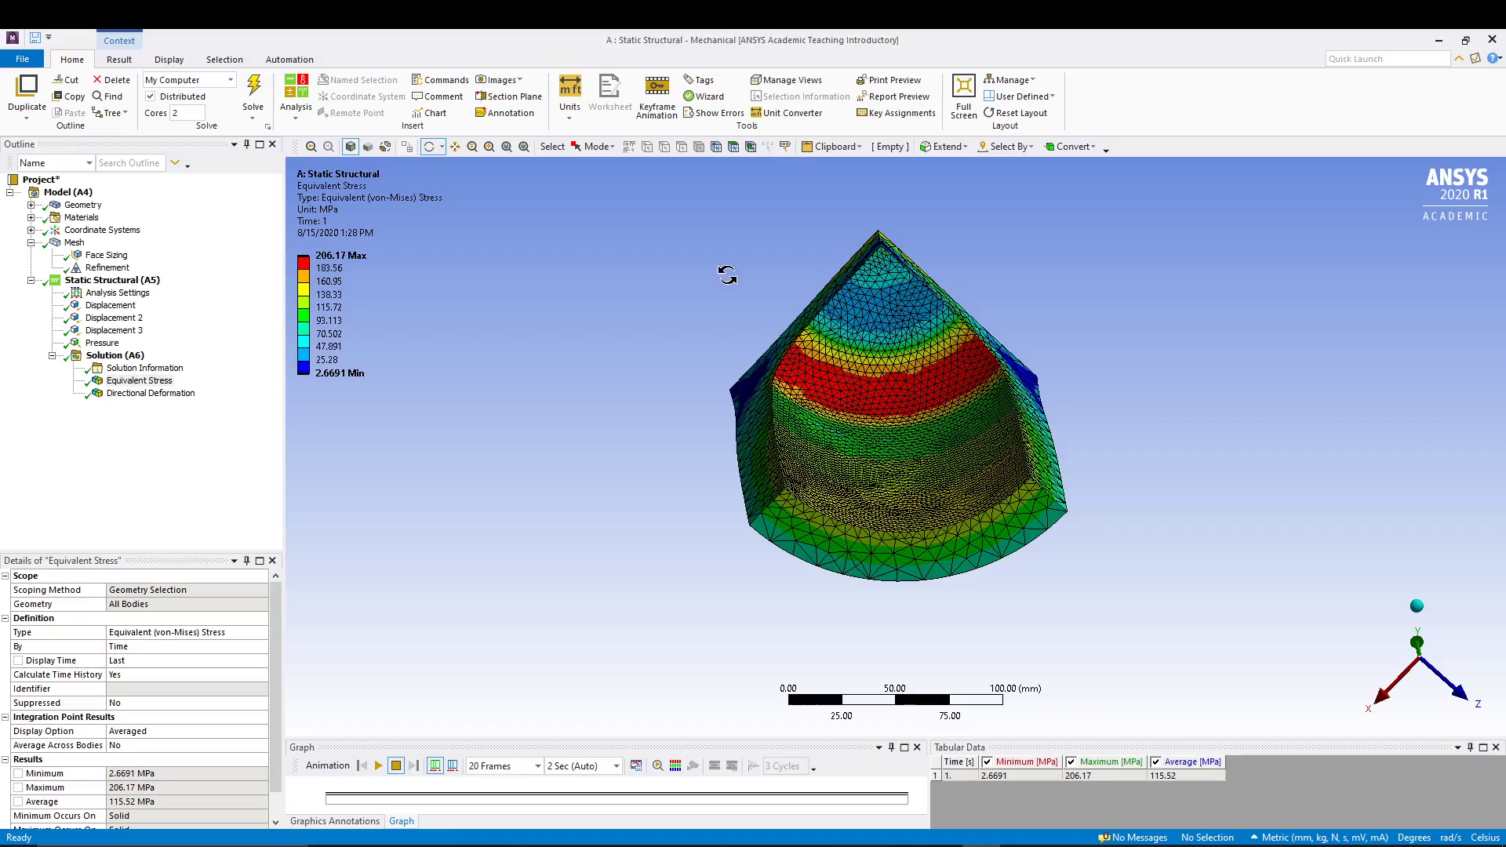
{"action": "left_click_drag", "start_coordinate": [791, 249], "coordinate": [970, 384]}
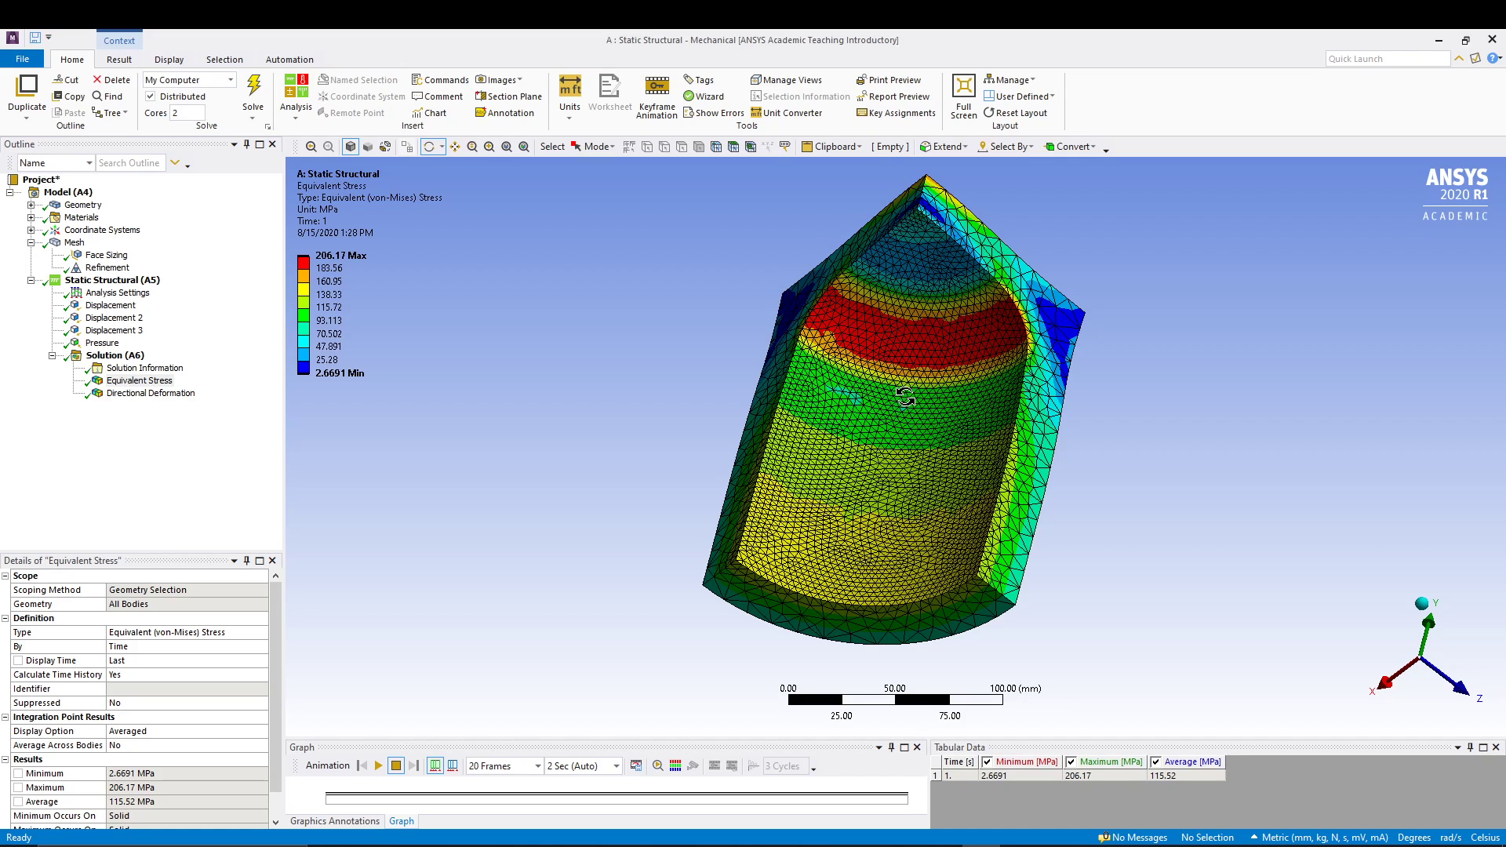
{"action": "left_click", "coordinate": [896, 446]}
{"action": "left_click_drag", "start_coordinate": [659, 403], "coordinate": [653, 527]}
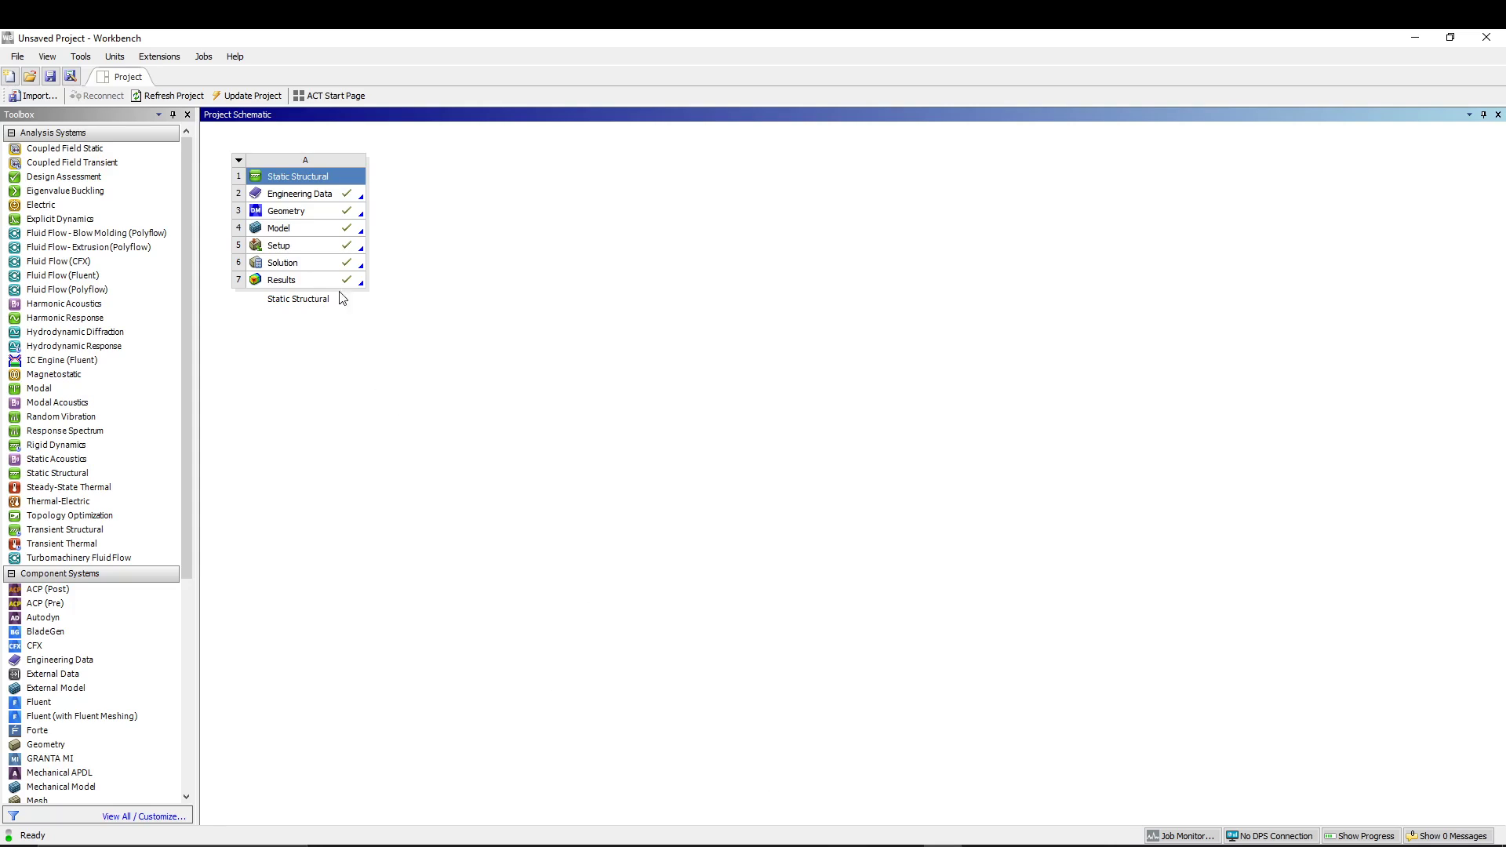
- Delete the existing Static Structural system from the project schematic in Workbench and confirm the deletion
{"action": "left_click", "coordinate": [239, 160]}
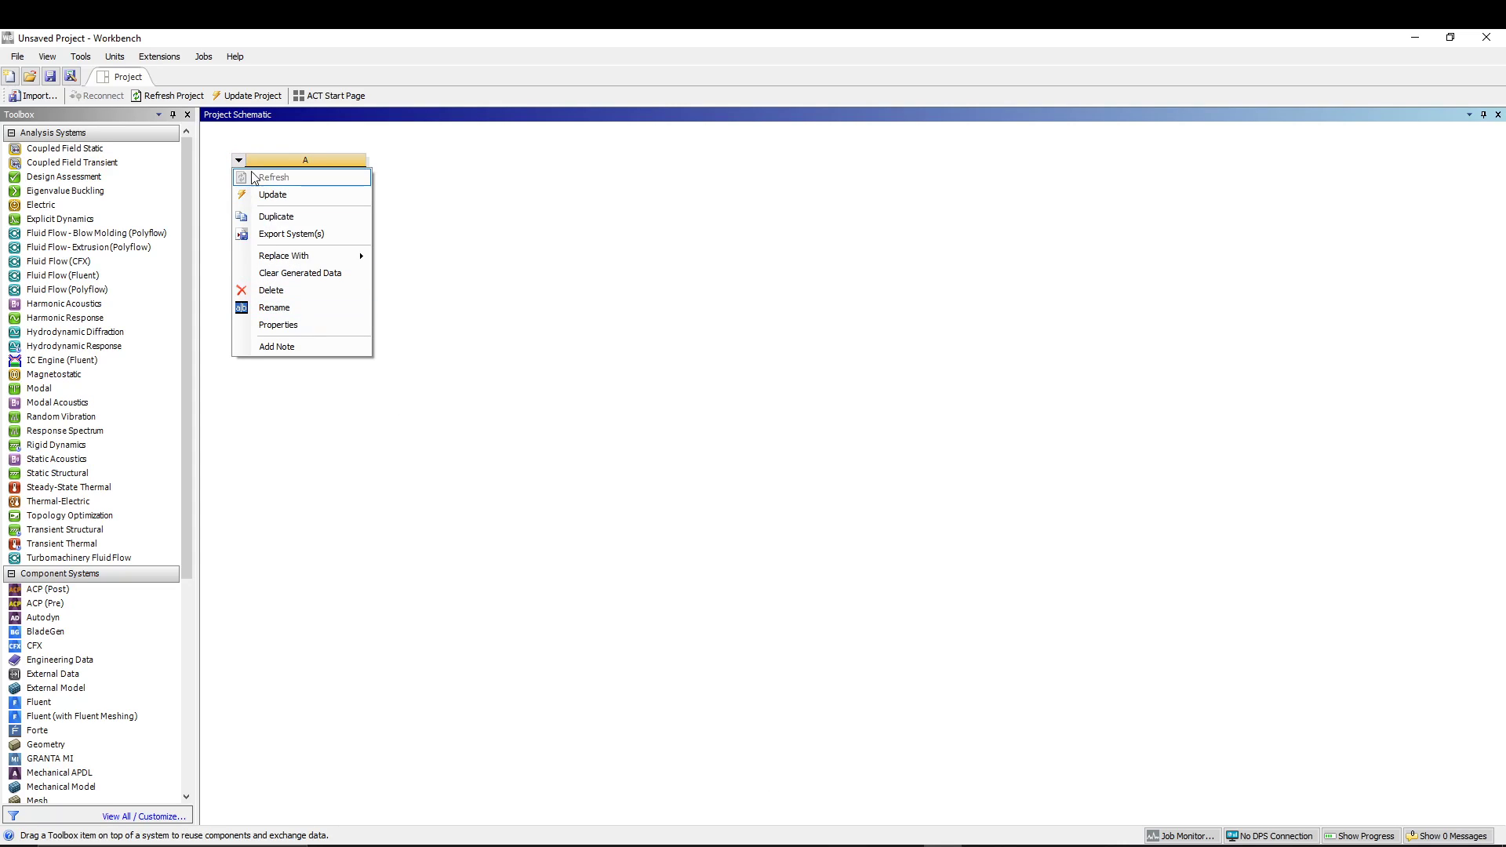
{"action": "left_click", "coordinate": [291, 290]}
{"action": "left_click", "coordinate": [774, 470]}
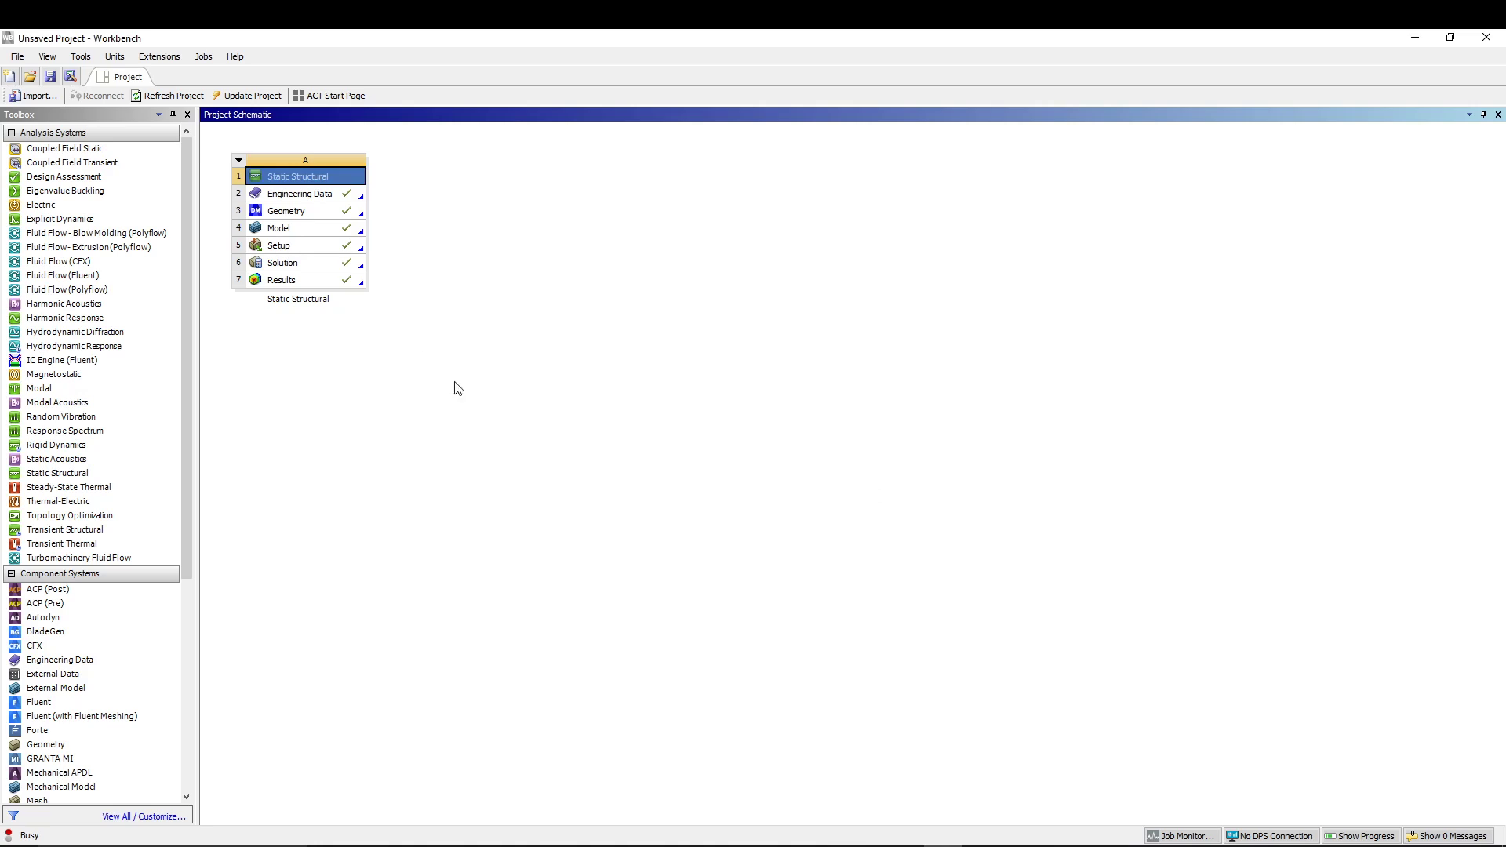
- Add a new Static Structural analysis system to the project schematic and name it CYLINDRICAL PRESSURE VESSEL
{"action": "double_click", "coordinate": [70, 476]}
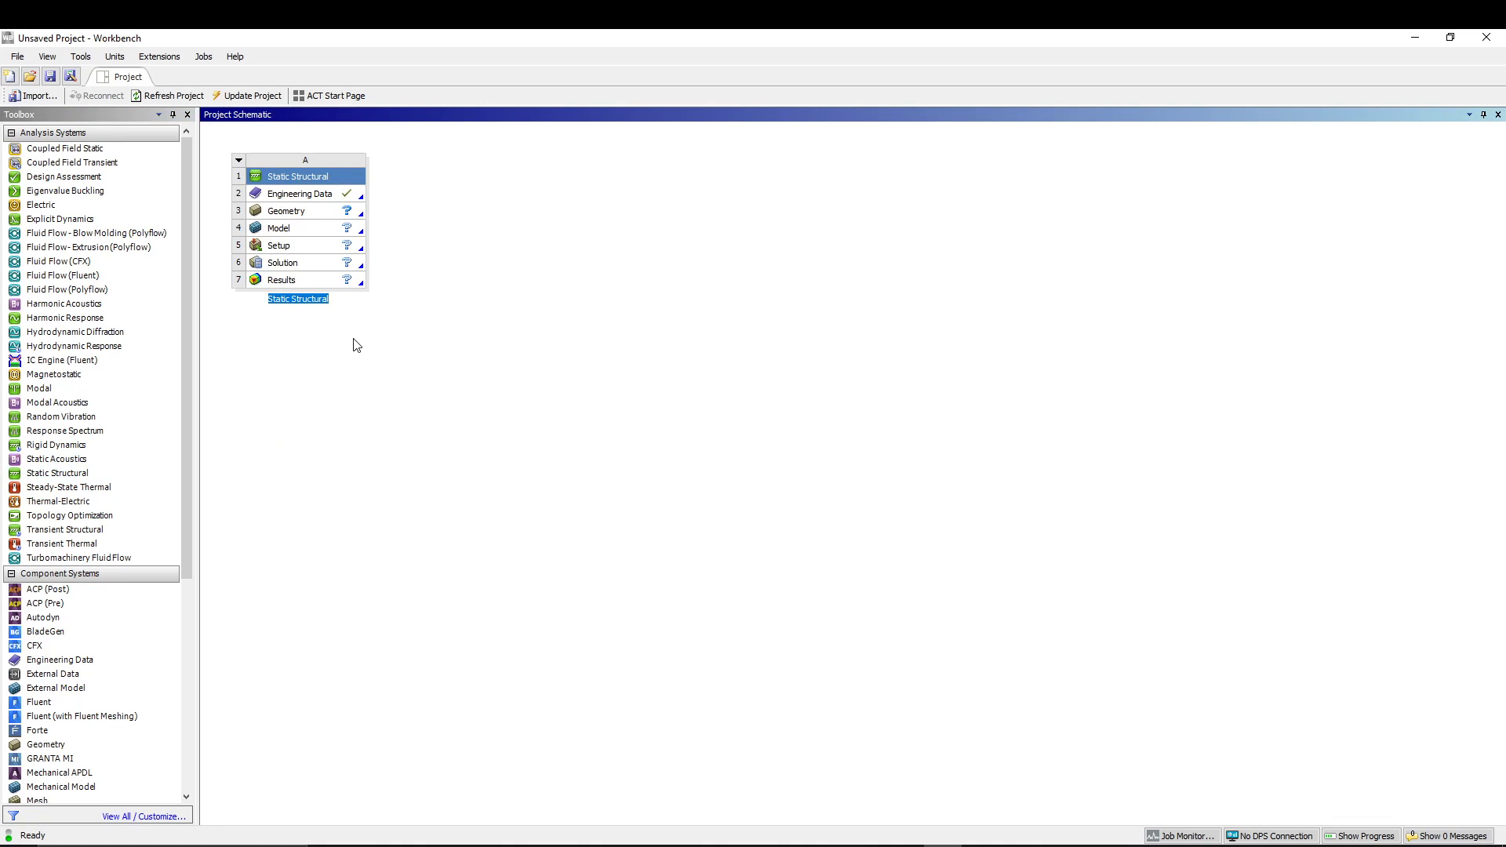
{"action": "type", "text": "c"}
{"action": "type", "text": "YLINDRICAL P"}
{"action": "type", "text": "RESSURE "}
{"action": "type", "text": "VESSEL"}
{"action": "key", "text": "Return"}
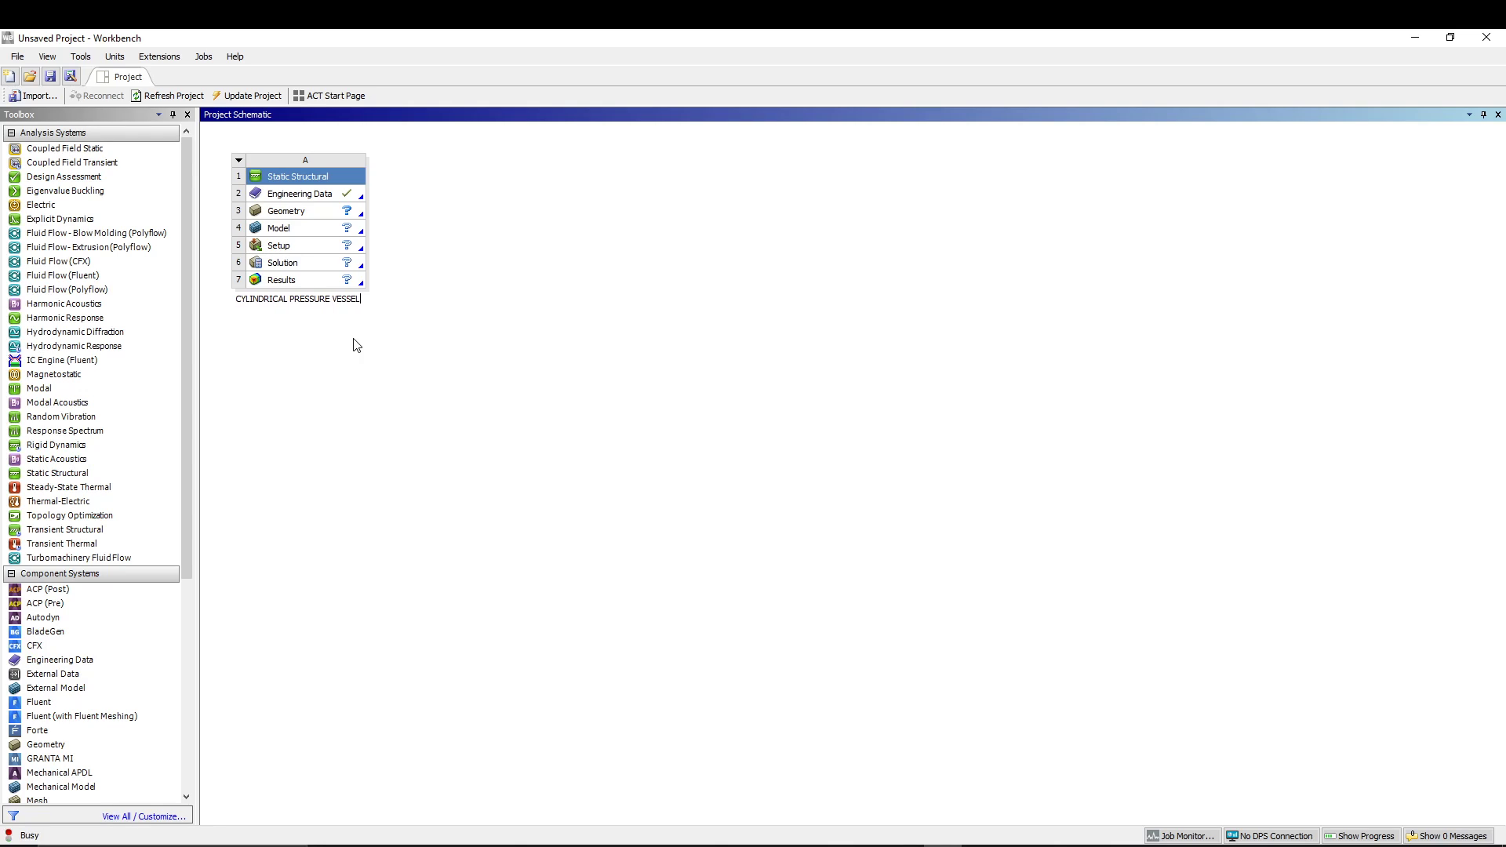
- Open the new system's geometry in DesignModeler and set the length unit to millimetres
{"action": "key", "text": "Down"}
{"action": "key", "text": "Down"}
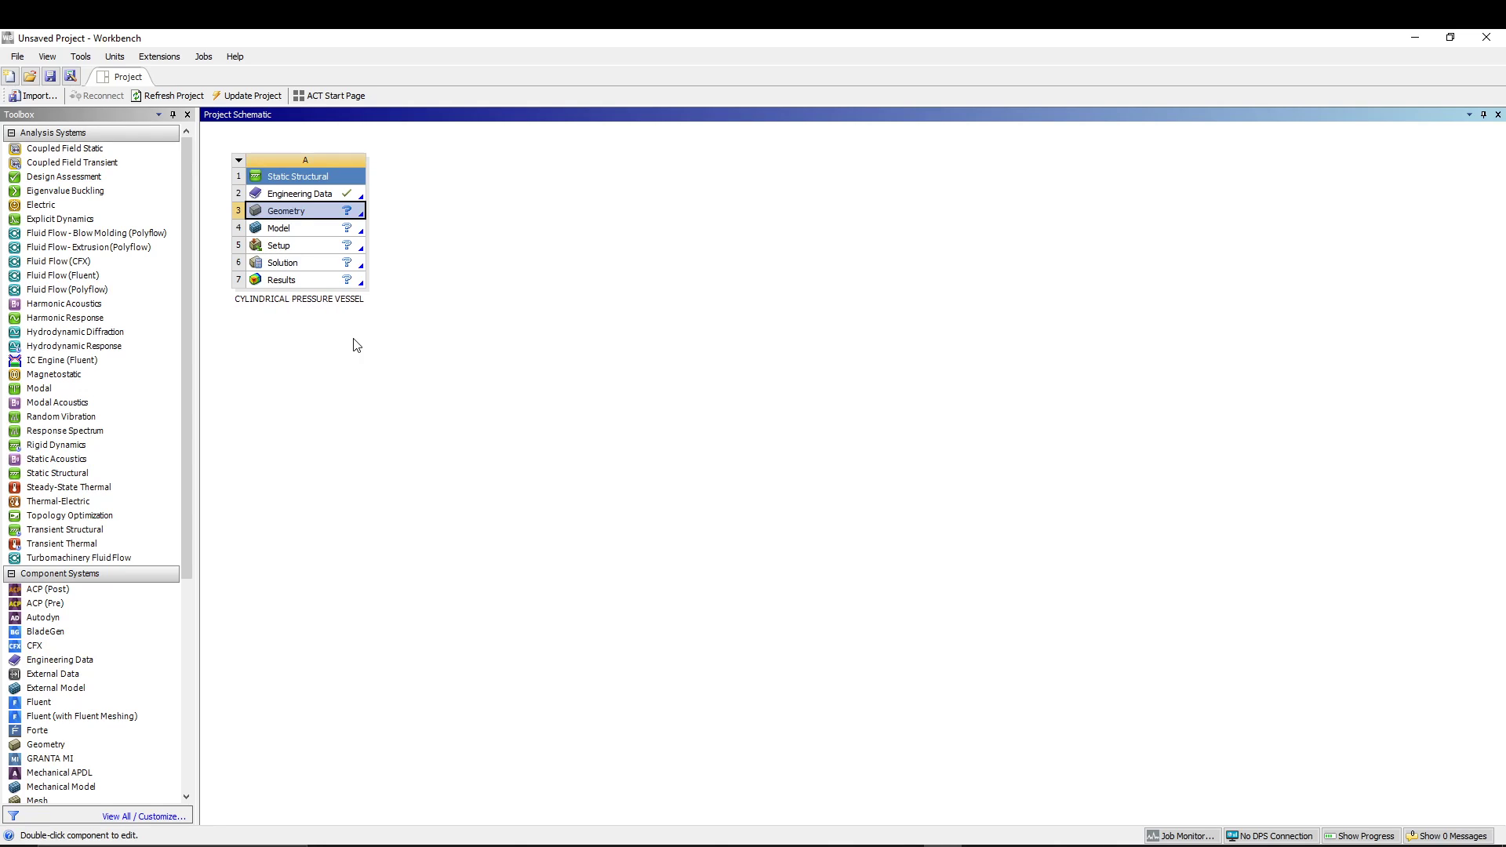
{"action": "double_click", "coordinate": [327, 214]}
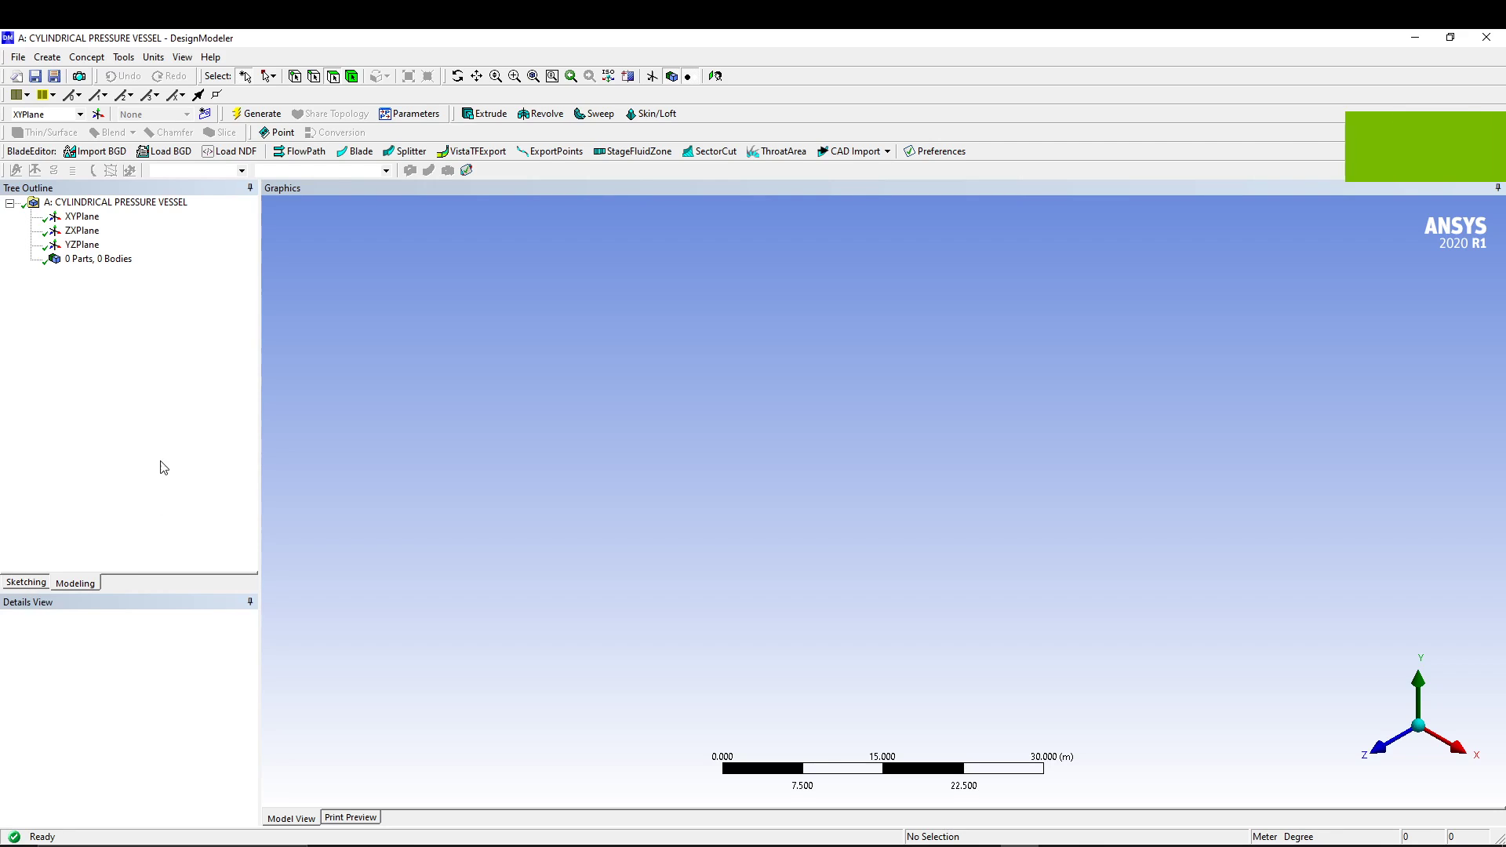
{"action": "left_click", "coordinate": [153, 57]}
{"action": "left_click", "coordinate": [172, 112]}
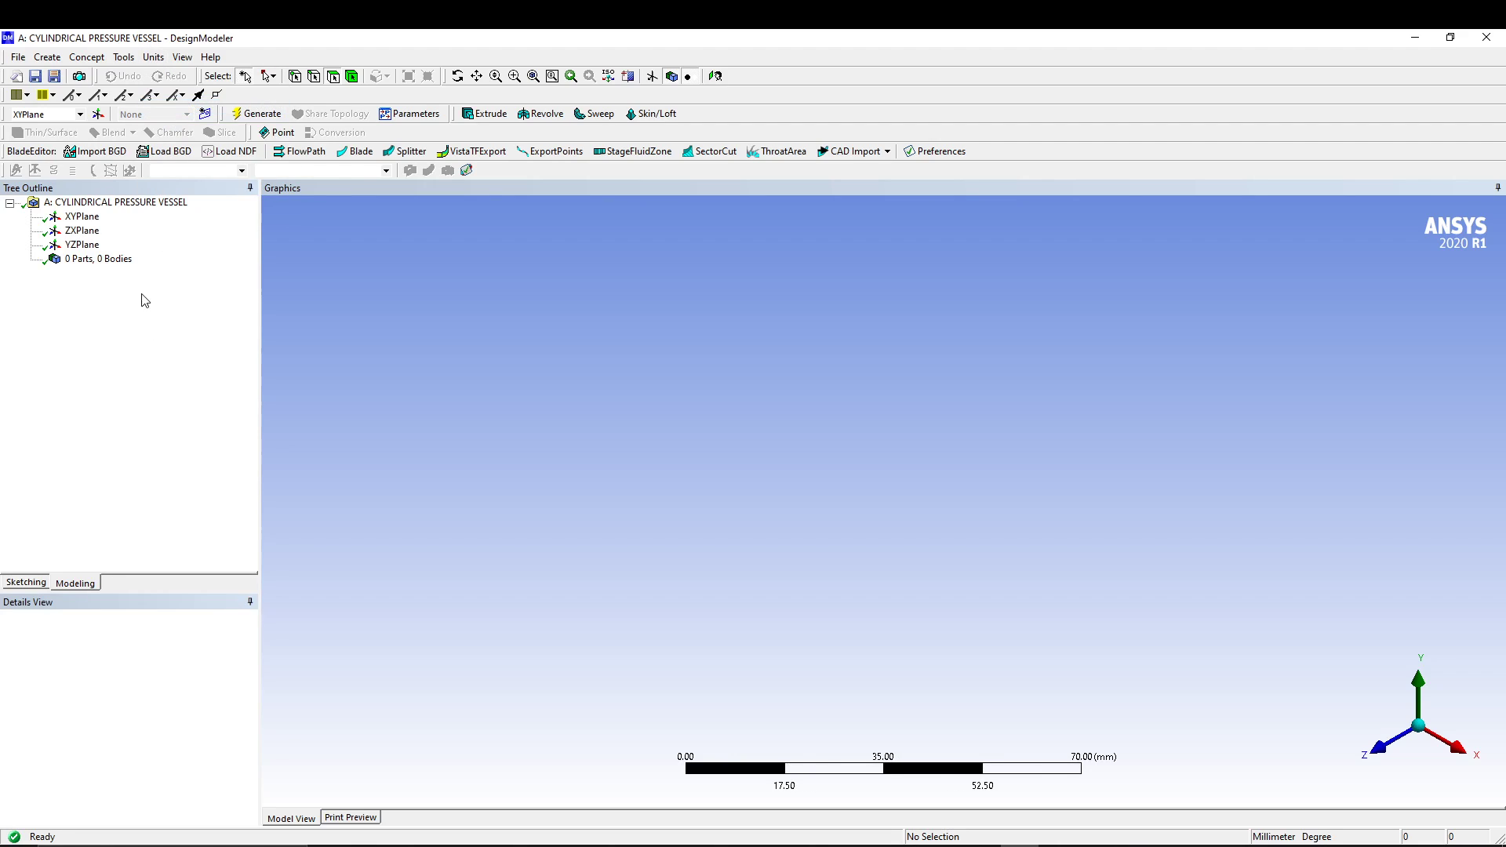
- Sketch a closed six-sided inverted-L polyline on the XYPlane between the Y and X axes, about 41 mm wide and 70 mm high
{"action": "left_click", "coordinate": [83, 216]}
{"action": "right_click", "coordinate": [94, 220]}
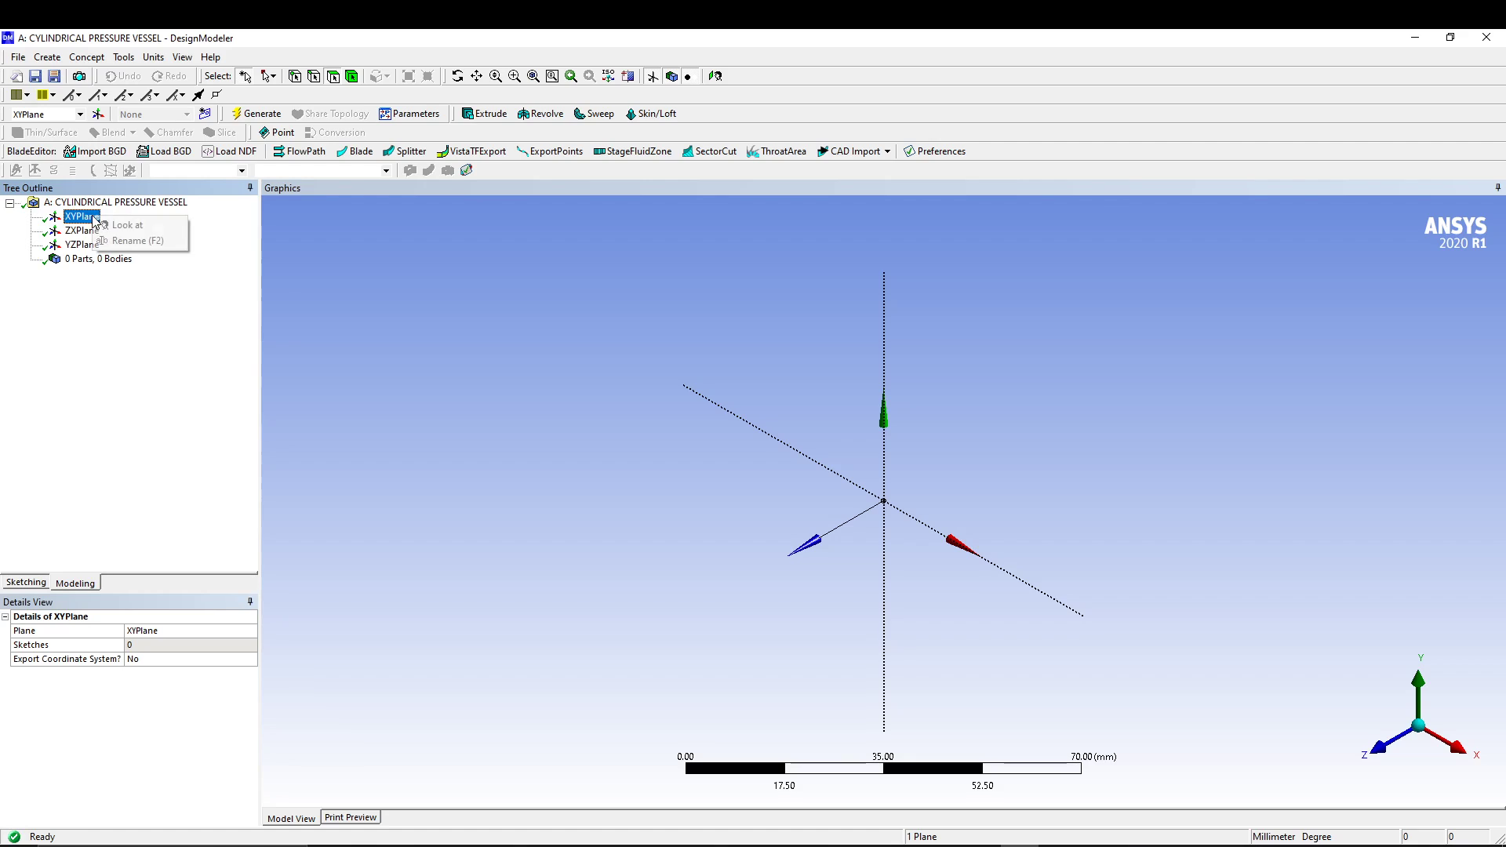
{"action": "left_click", "coordinate": [126, 225]}
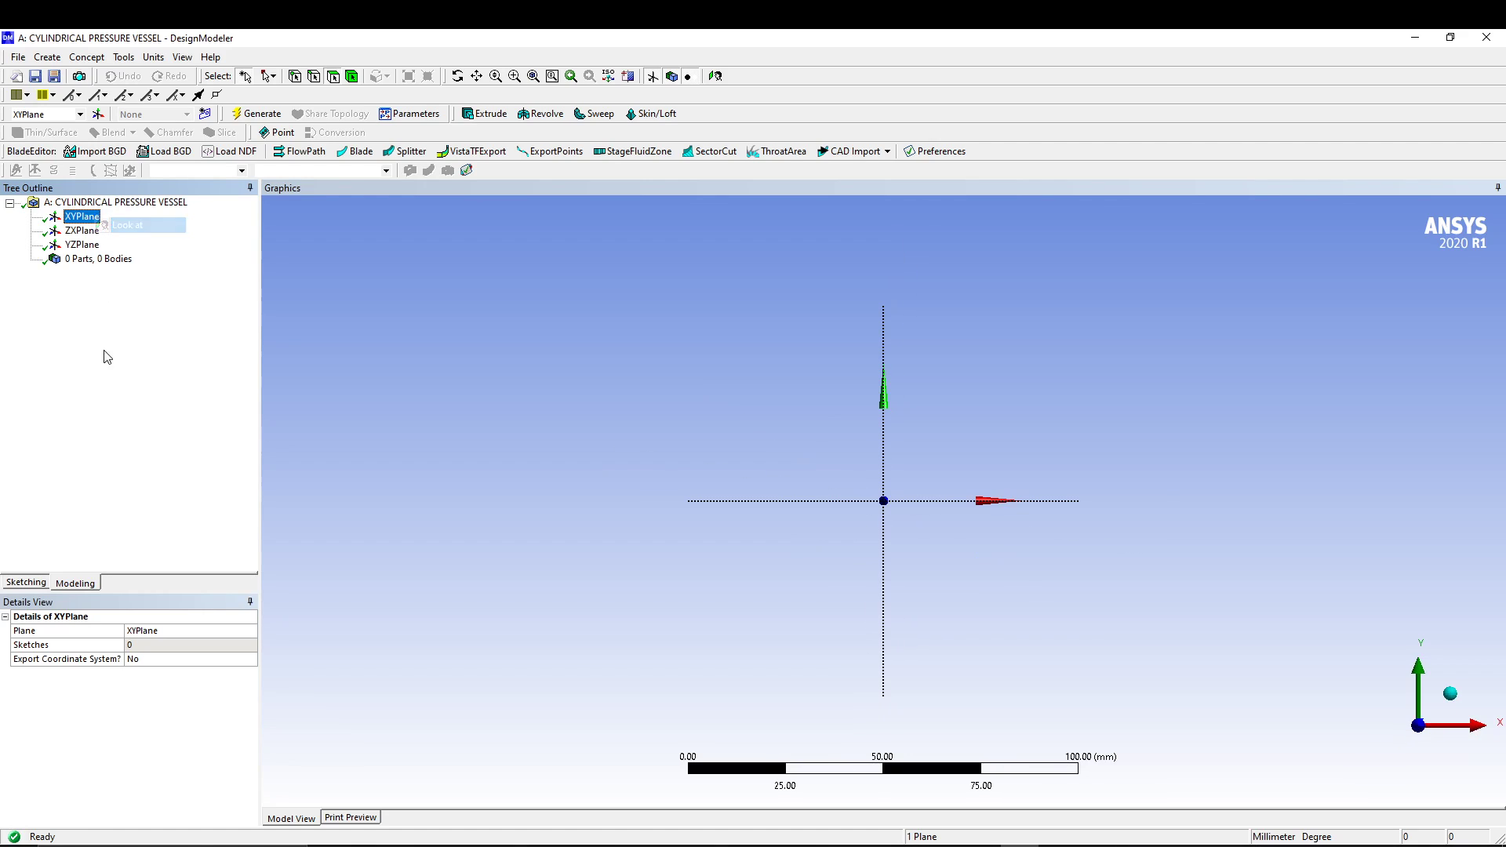
{"action": "left_click", "coordinate": [18, 581]}
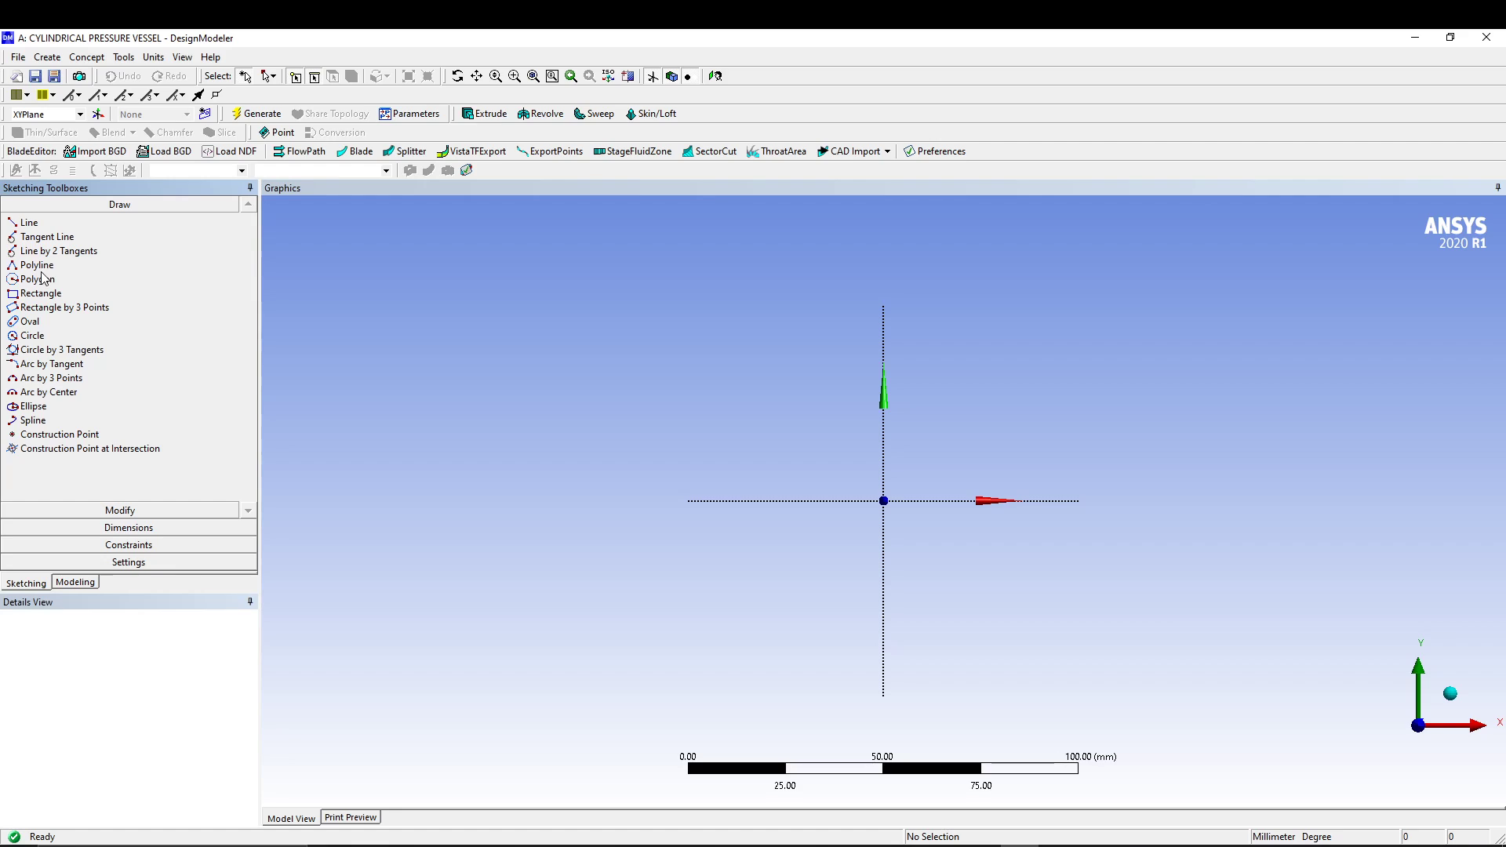
{"action": "left_click", "coordinate": [40, 265]}
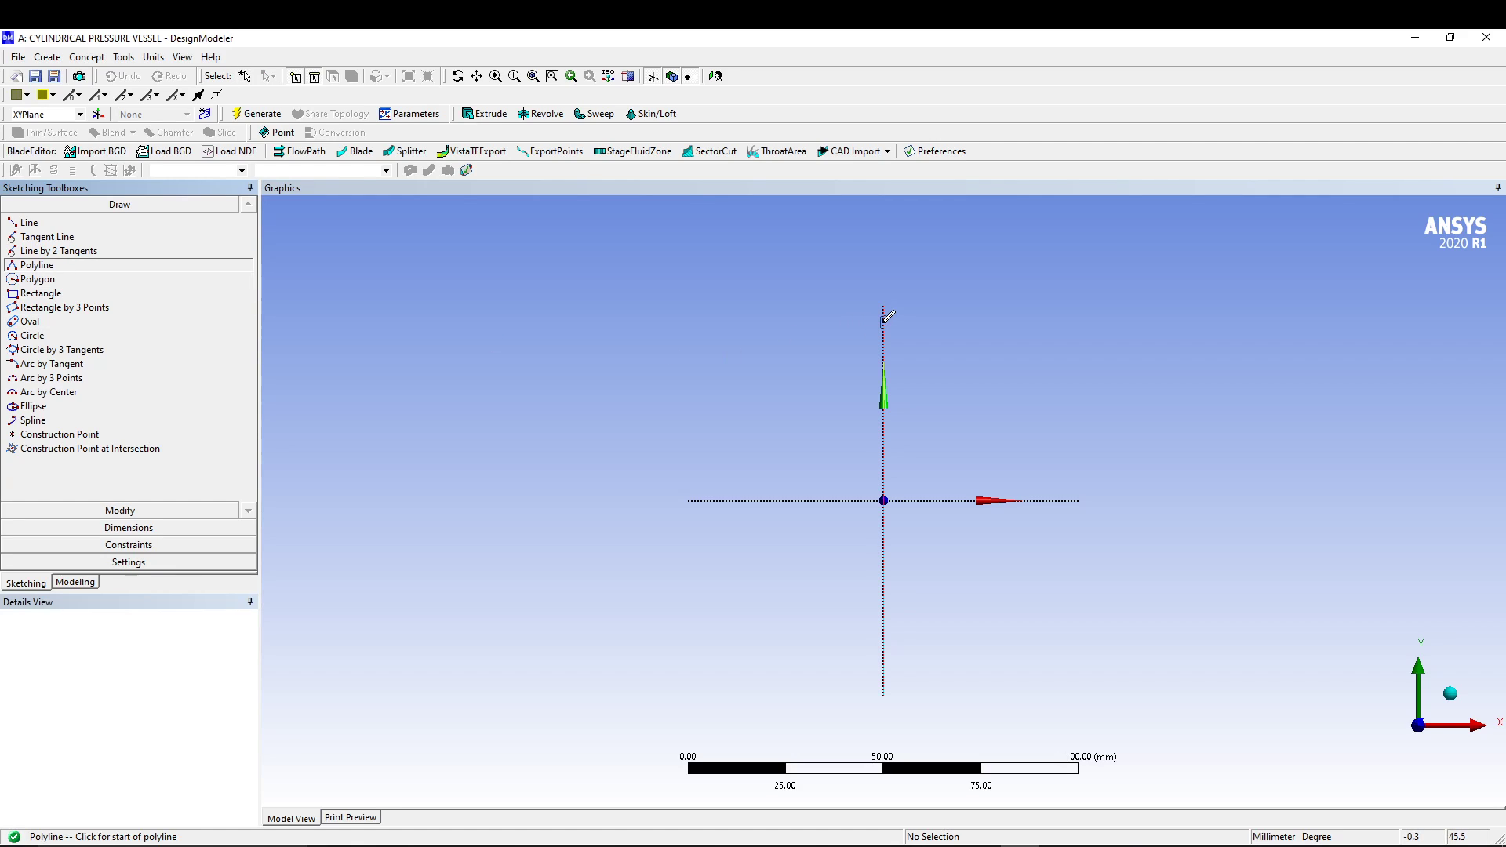
{"action": "left_click", "coordinate": [883, 322]}
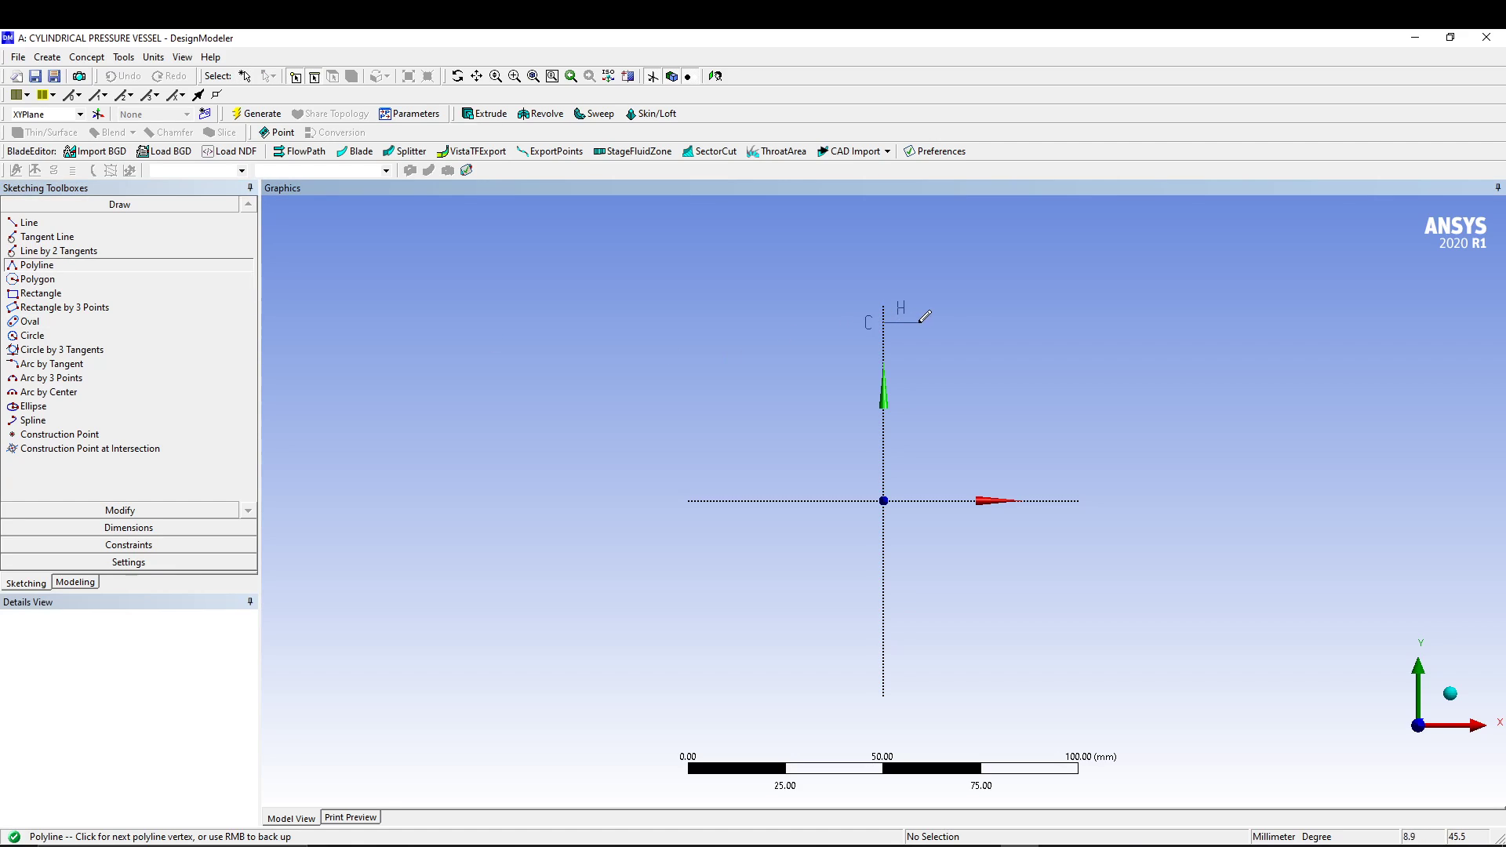
{"action": "left_click", "coordinate": [998, 321]}
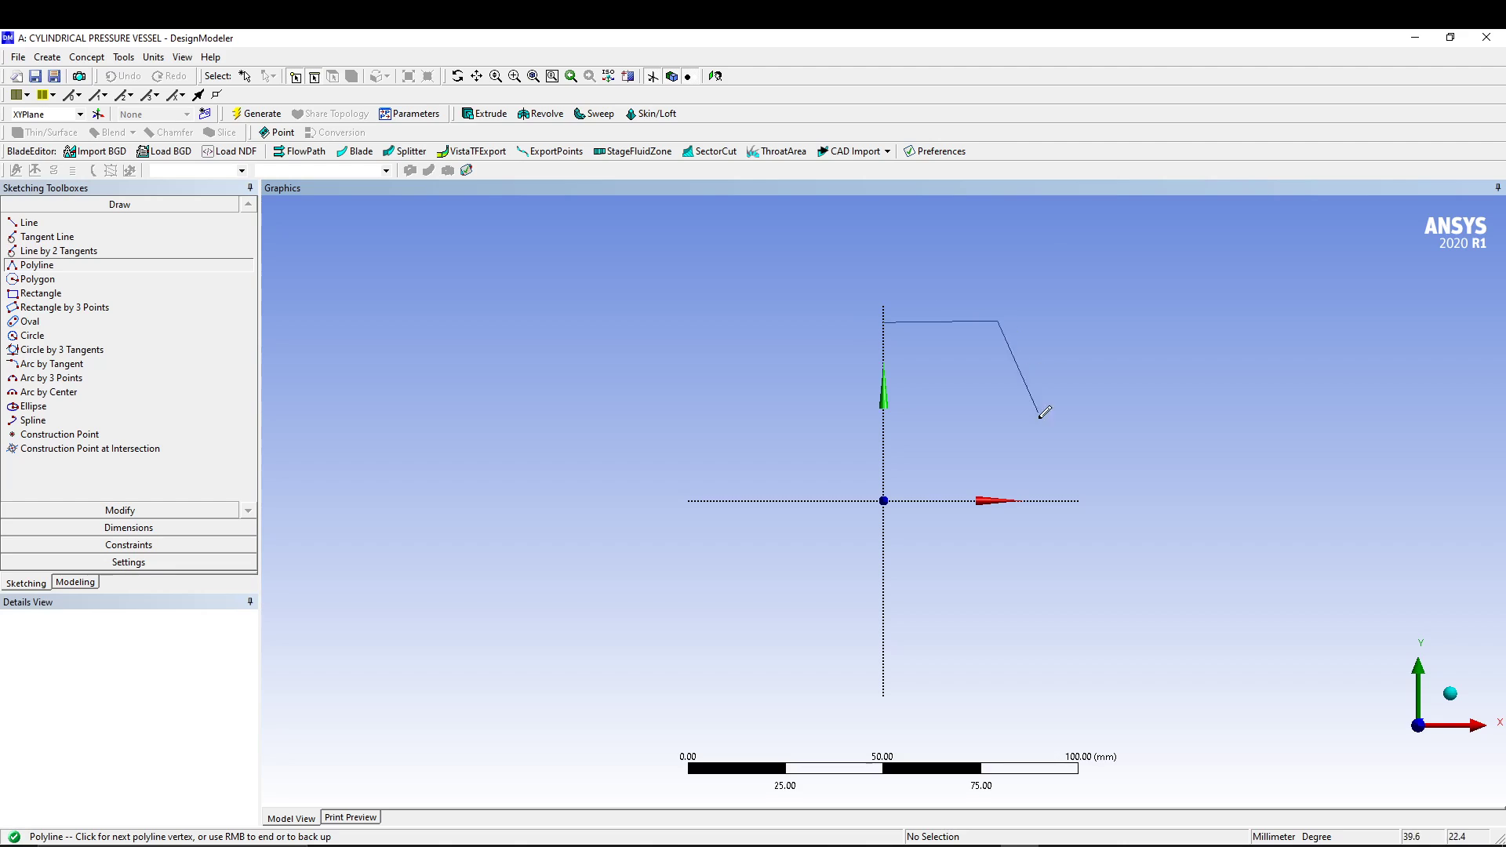
{"action": "left_click", "coordinate": [1006, 501]}
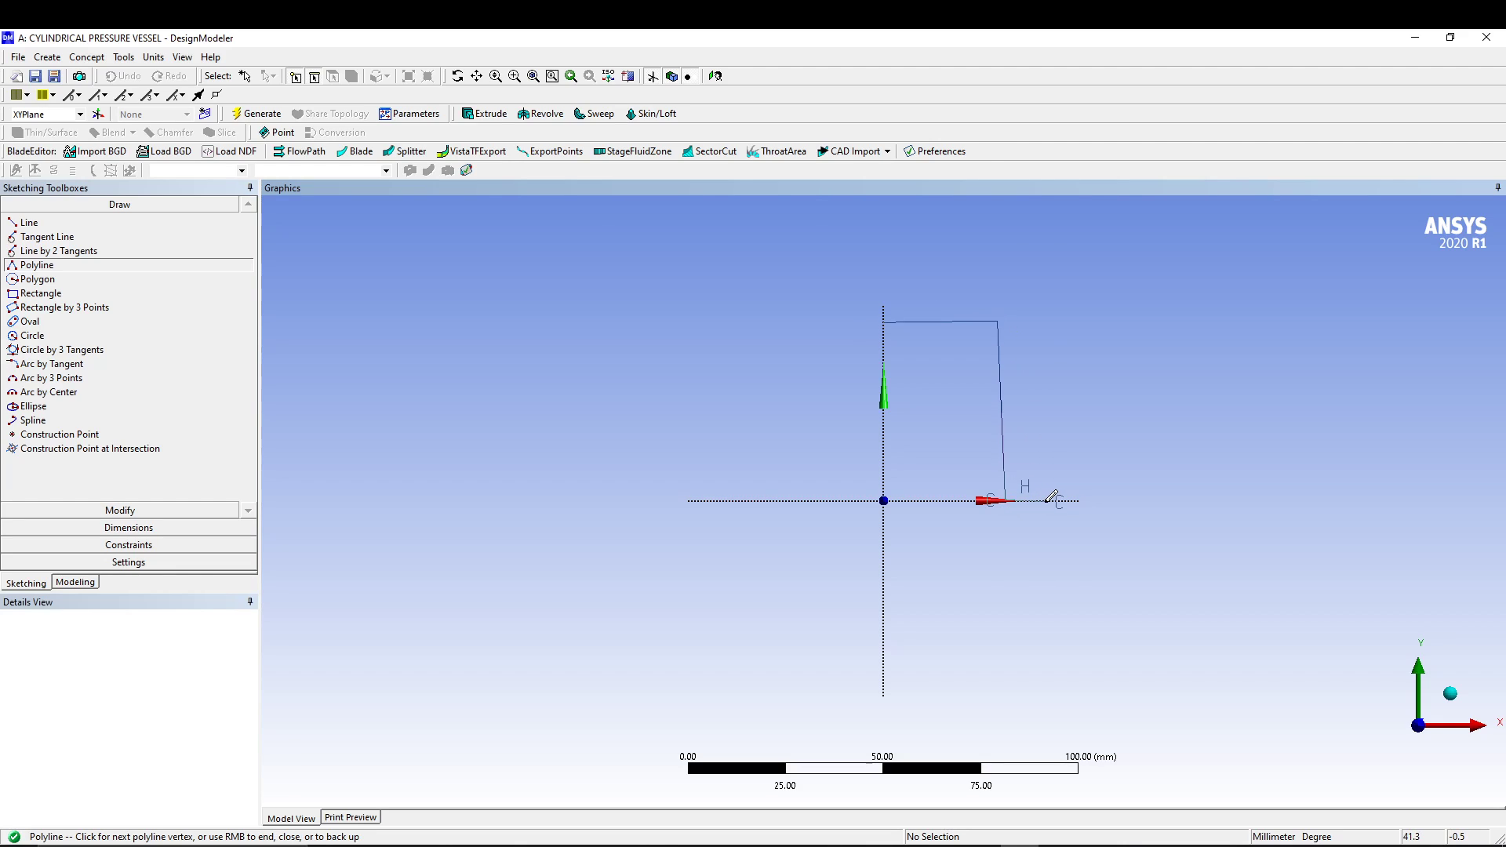
{"action": "left_click", "coordinate": [1045, 501]}
{"action": "left_click", "coordinate": [1040, 231]}
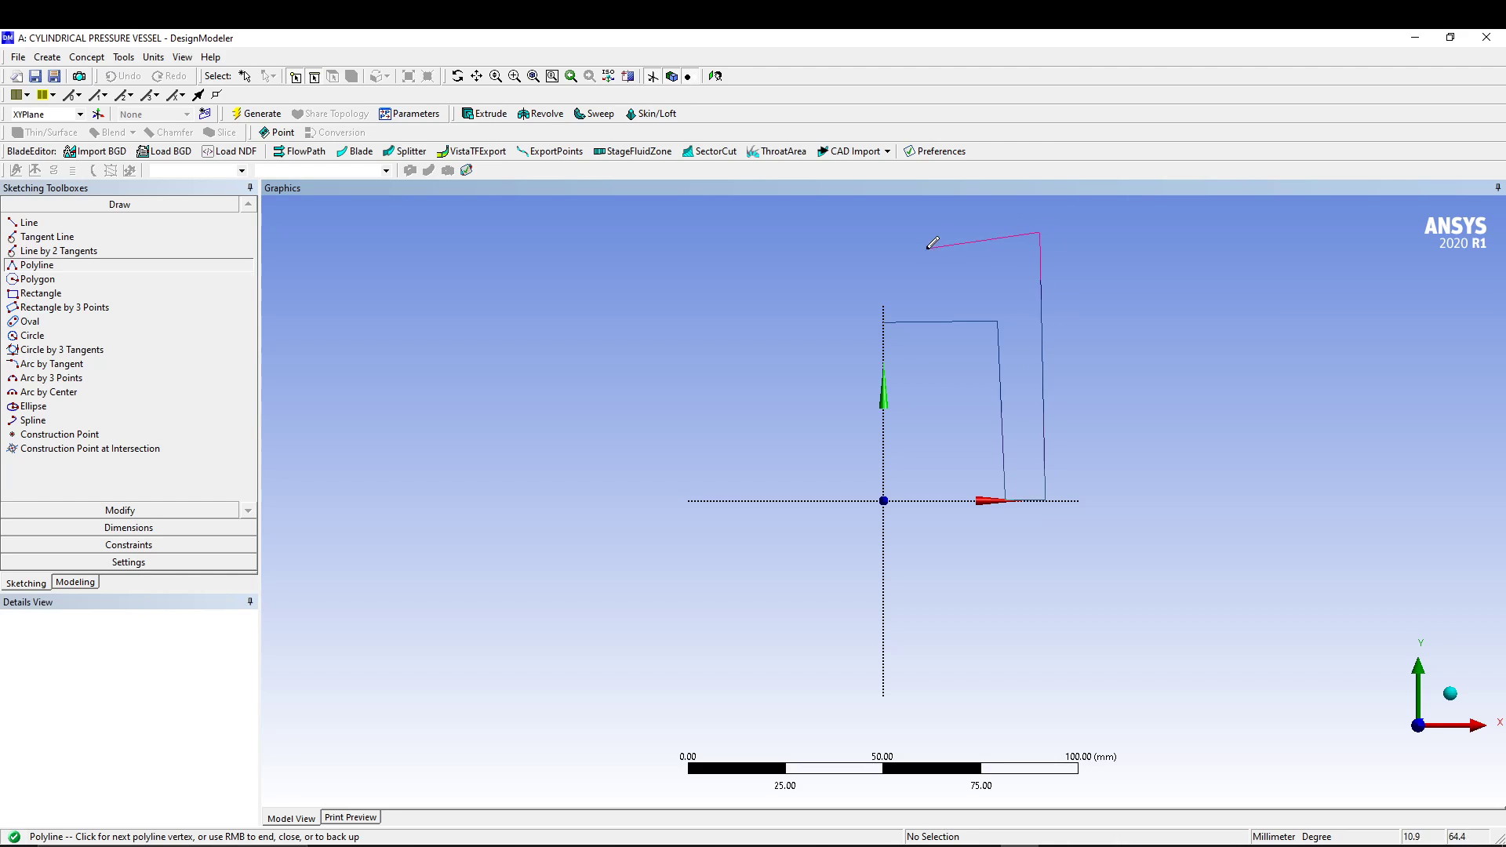
{"action": "left_click", "coordinate": [884, 227]}
{"action": "right_click", "coordinate": [775, 285]}
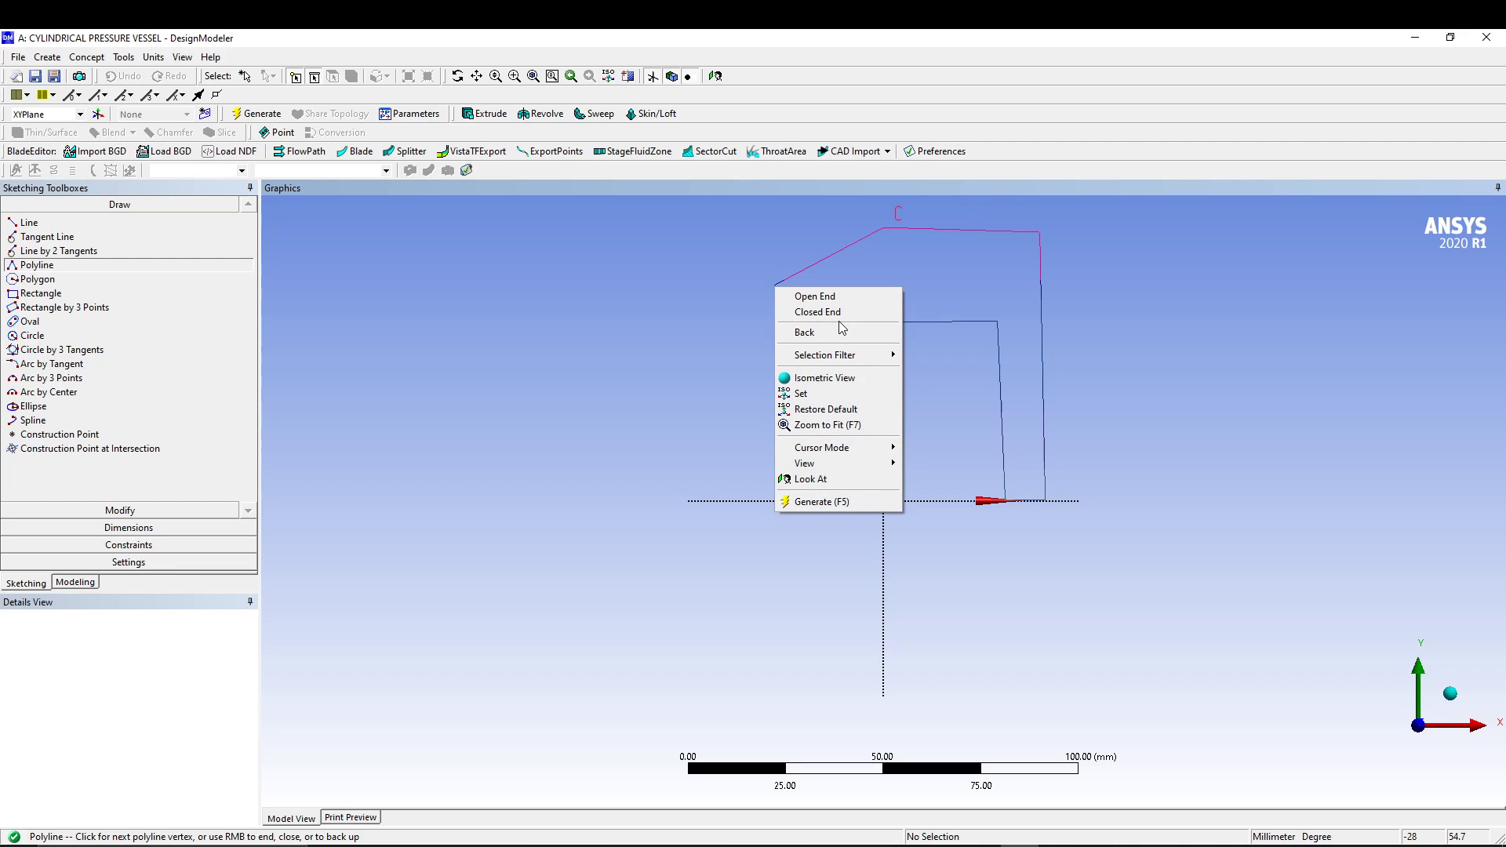
{"action": "left_click", "coordinate": [817, 312]}
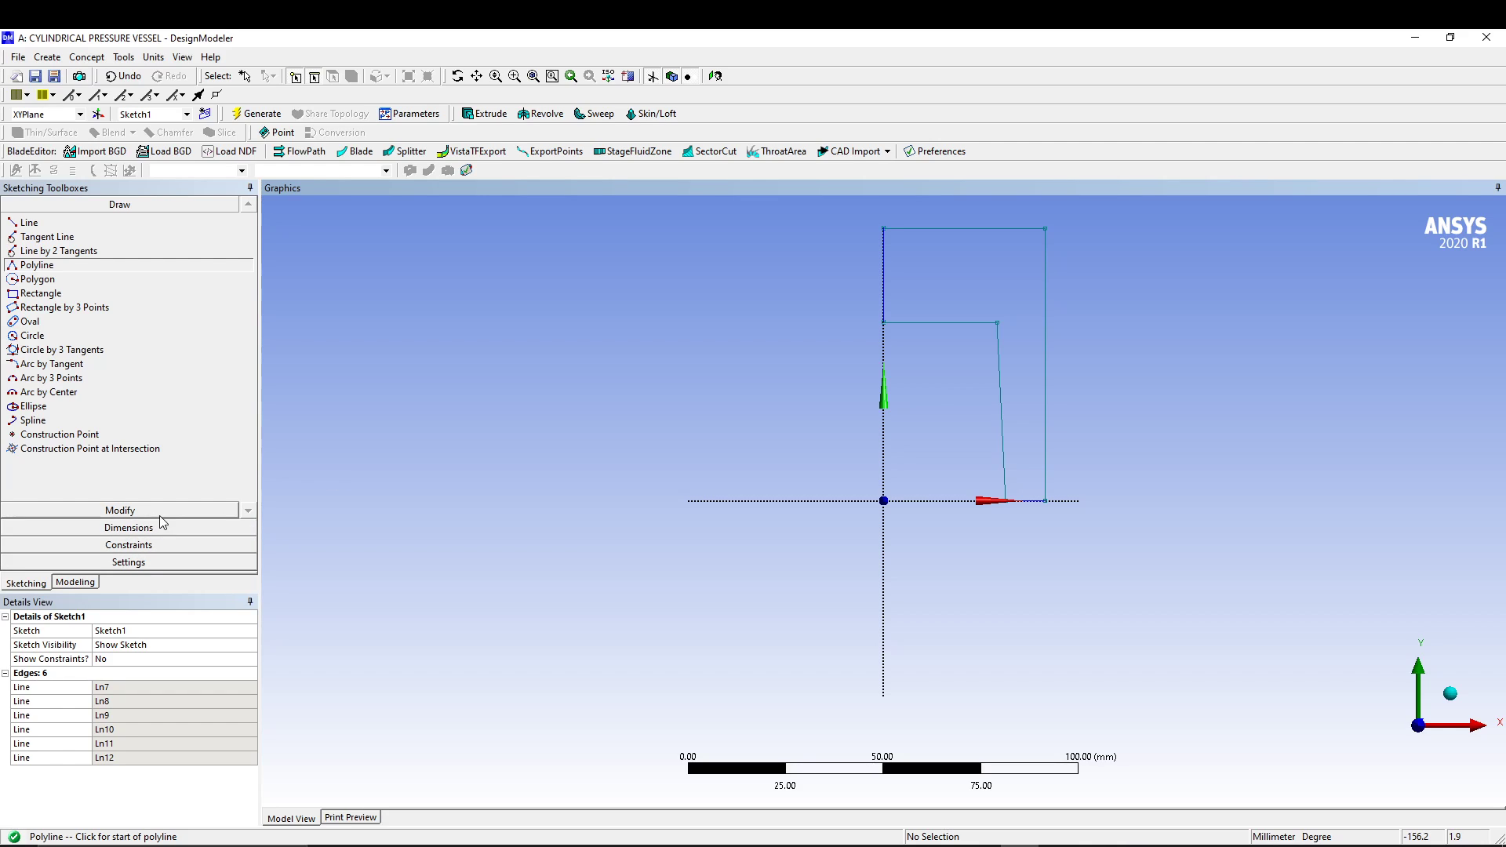
- Apply a Vertical constraint to the slanted inner line of the profile
{"action": "left_click", "coordinate": [154, 545]}
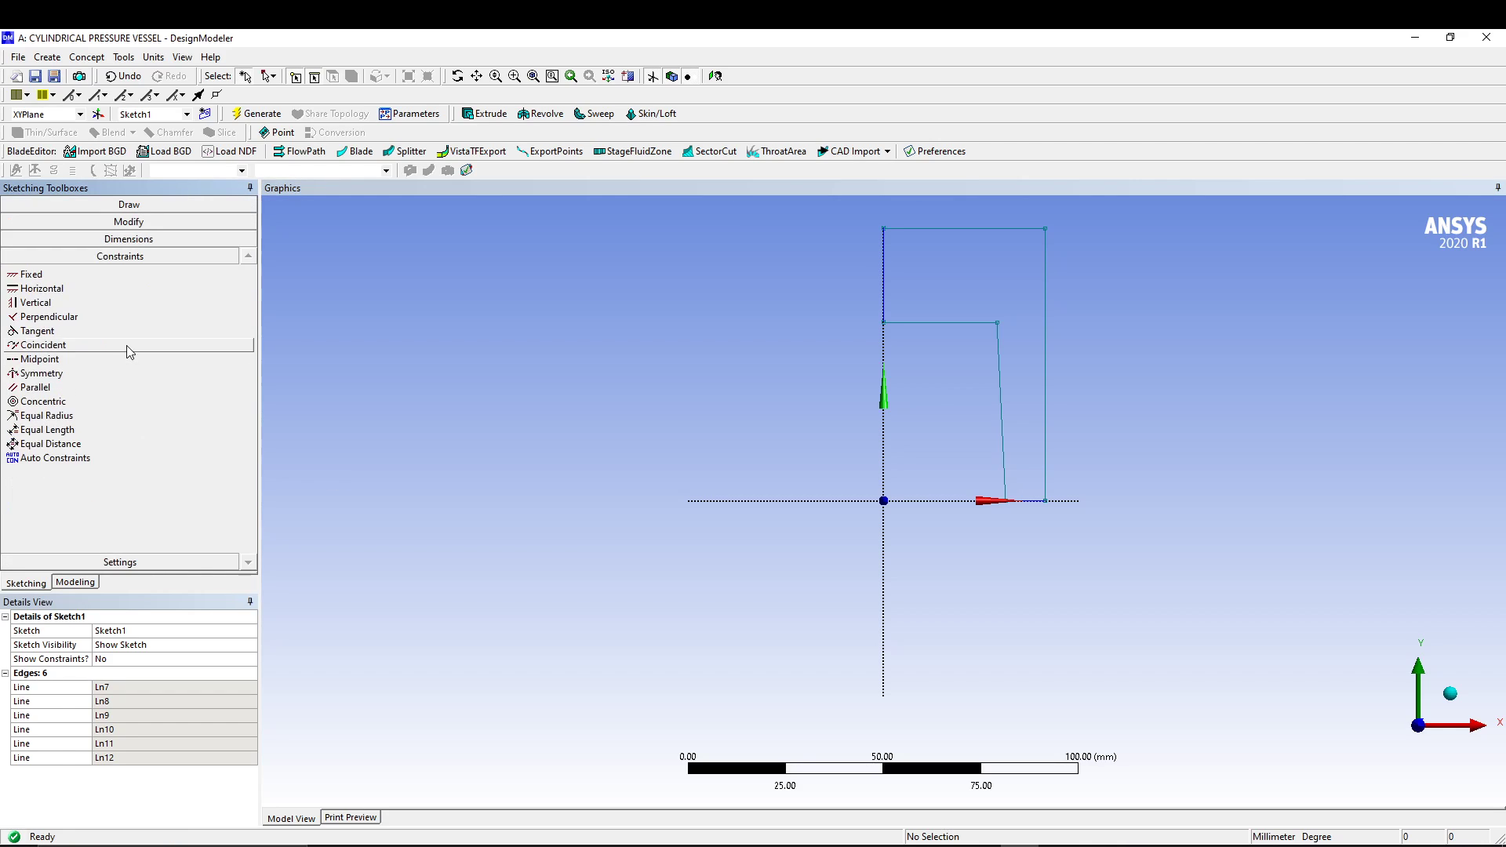
{"action": "left_click", "coordinate": [63, 305]}
{"action": "left_click", "coordinate": [1016, 429]}
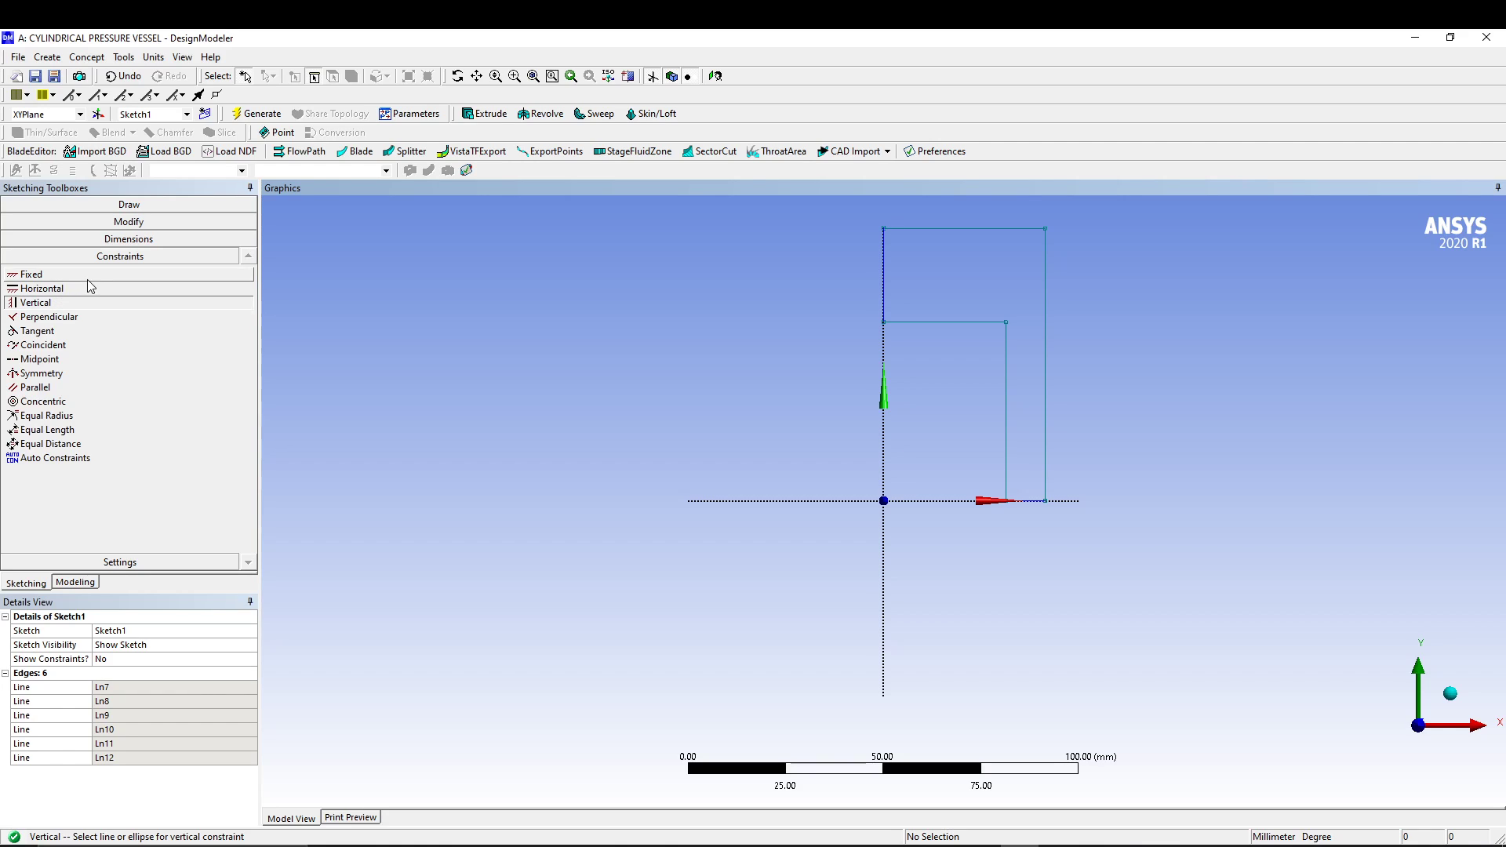
- Add General dimensions to the profile's edge on the Y axis, bottom edge, outer vertical edge and top edge
{"action": "left_click", "coordinate": [129, 238]}
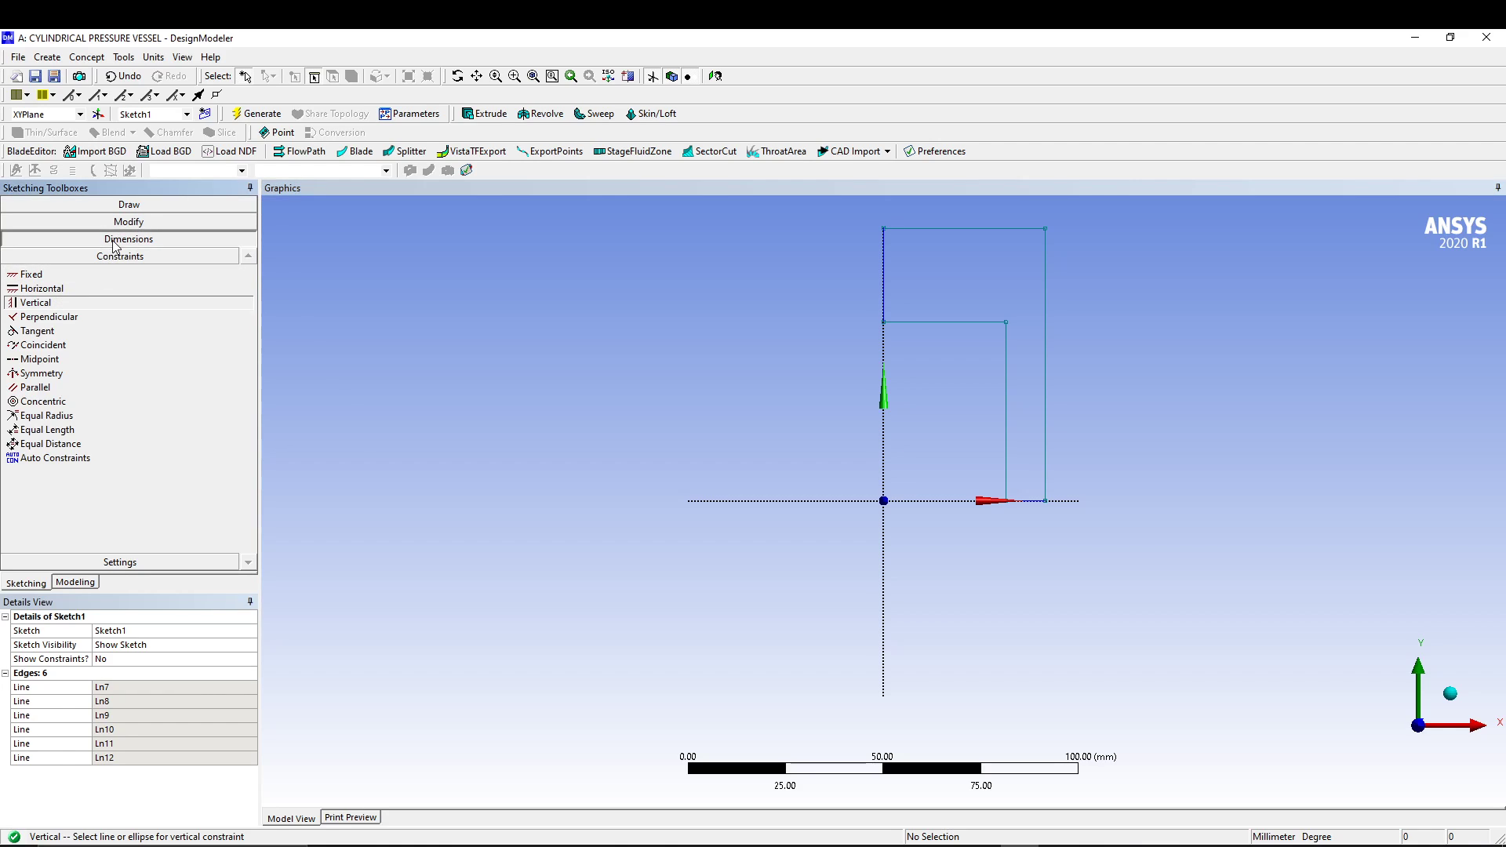
{"action": "left_click", "coordinate": [885, 262]}
{"action": "left_click", "coordinate": [859, 279]}
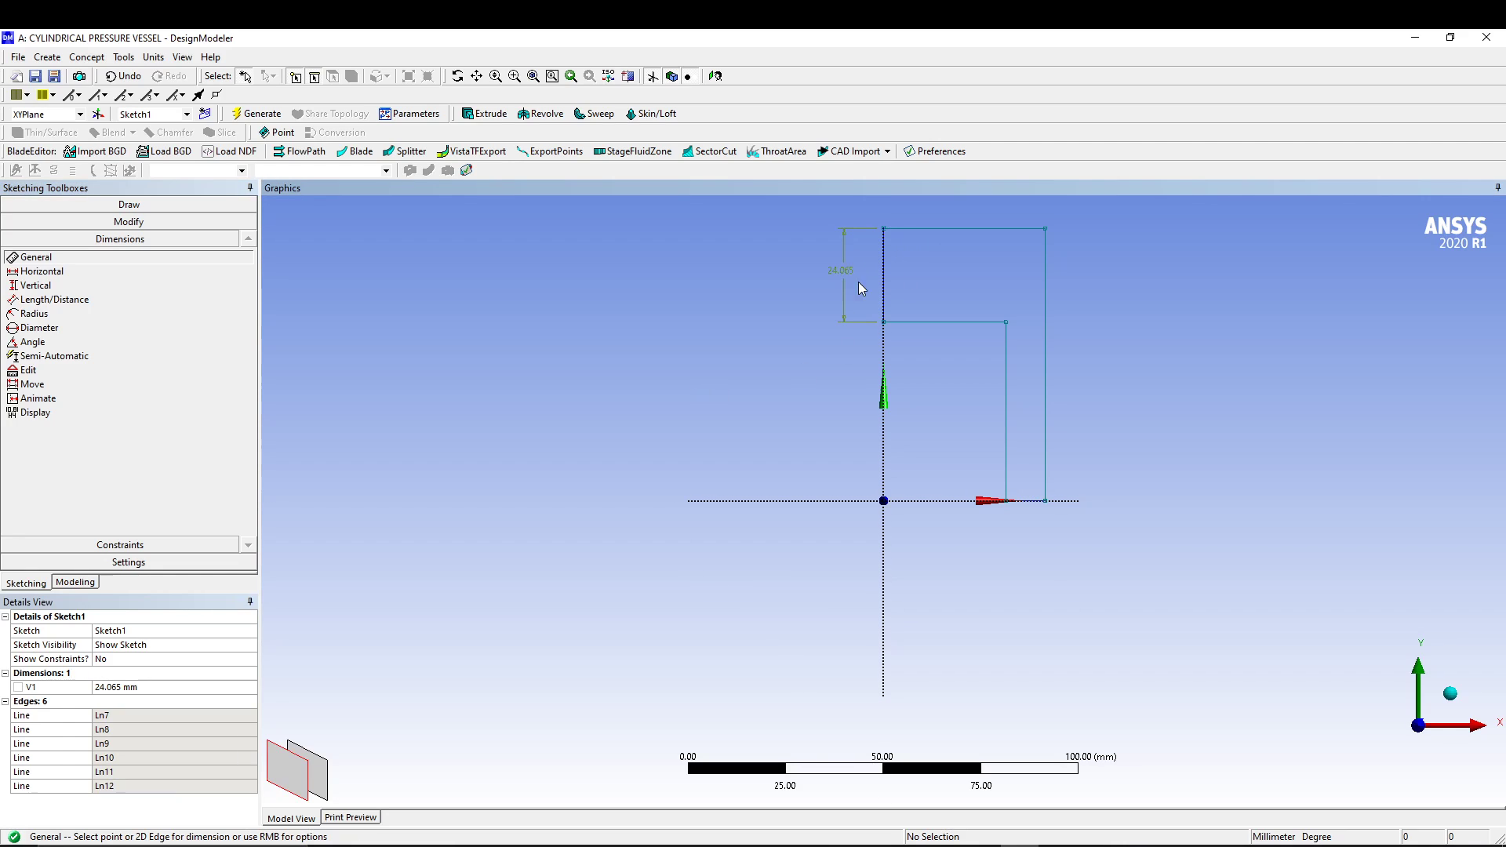
{"action": "left_click", "coordinate": [1030, 502]}
{"action": "left_click", "coordinate": [1046, 529]}
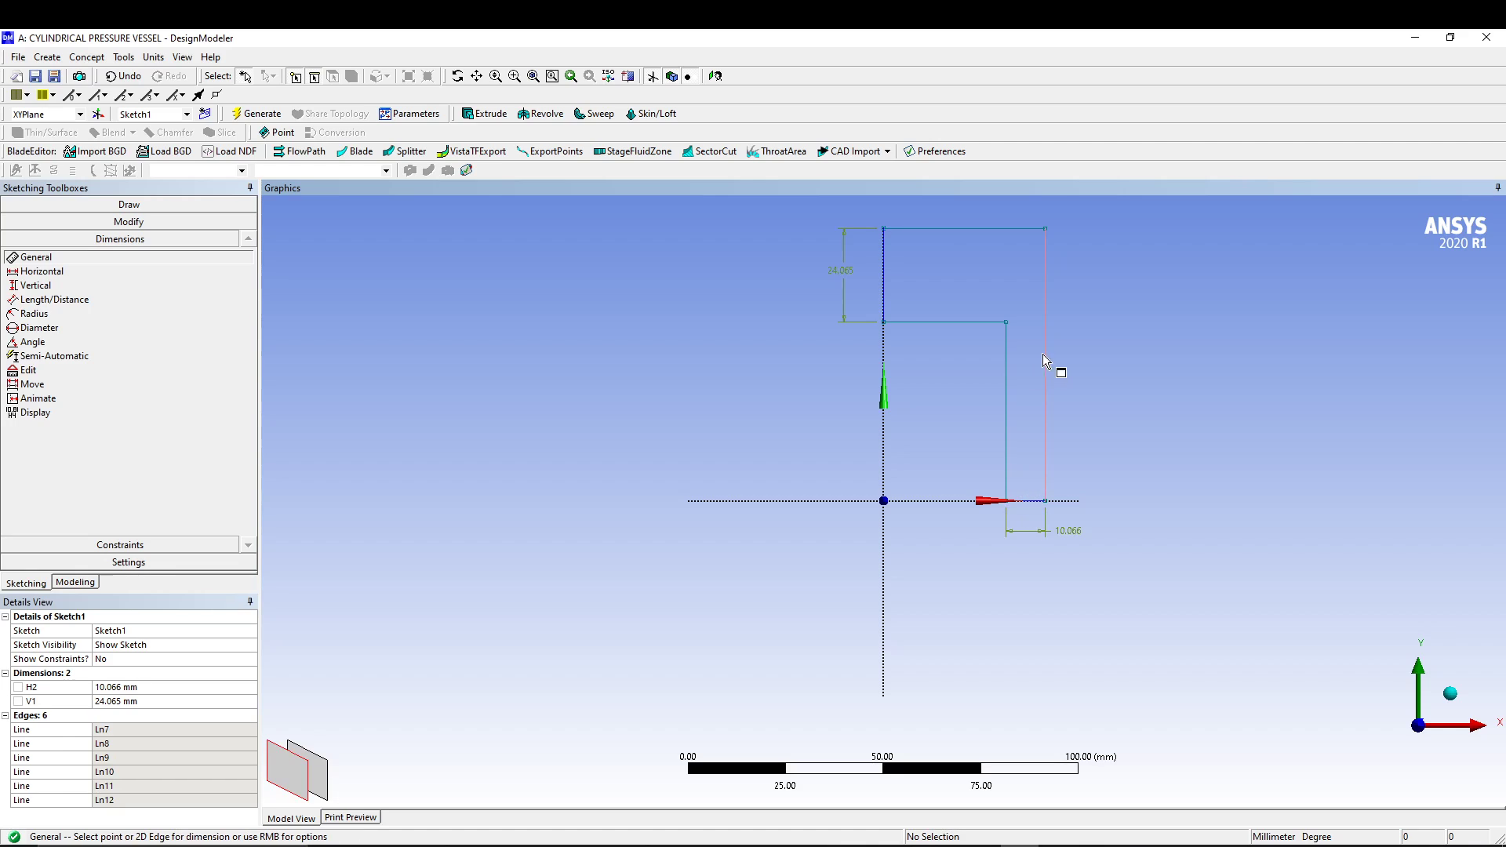
{"action": "left_click", "coordinate": [1046, 369]}
{"action": "left_click", "coordinate": [1105, 360]}
{"action": "left_click", "coordinate": [960, 228]}
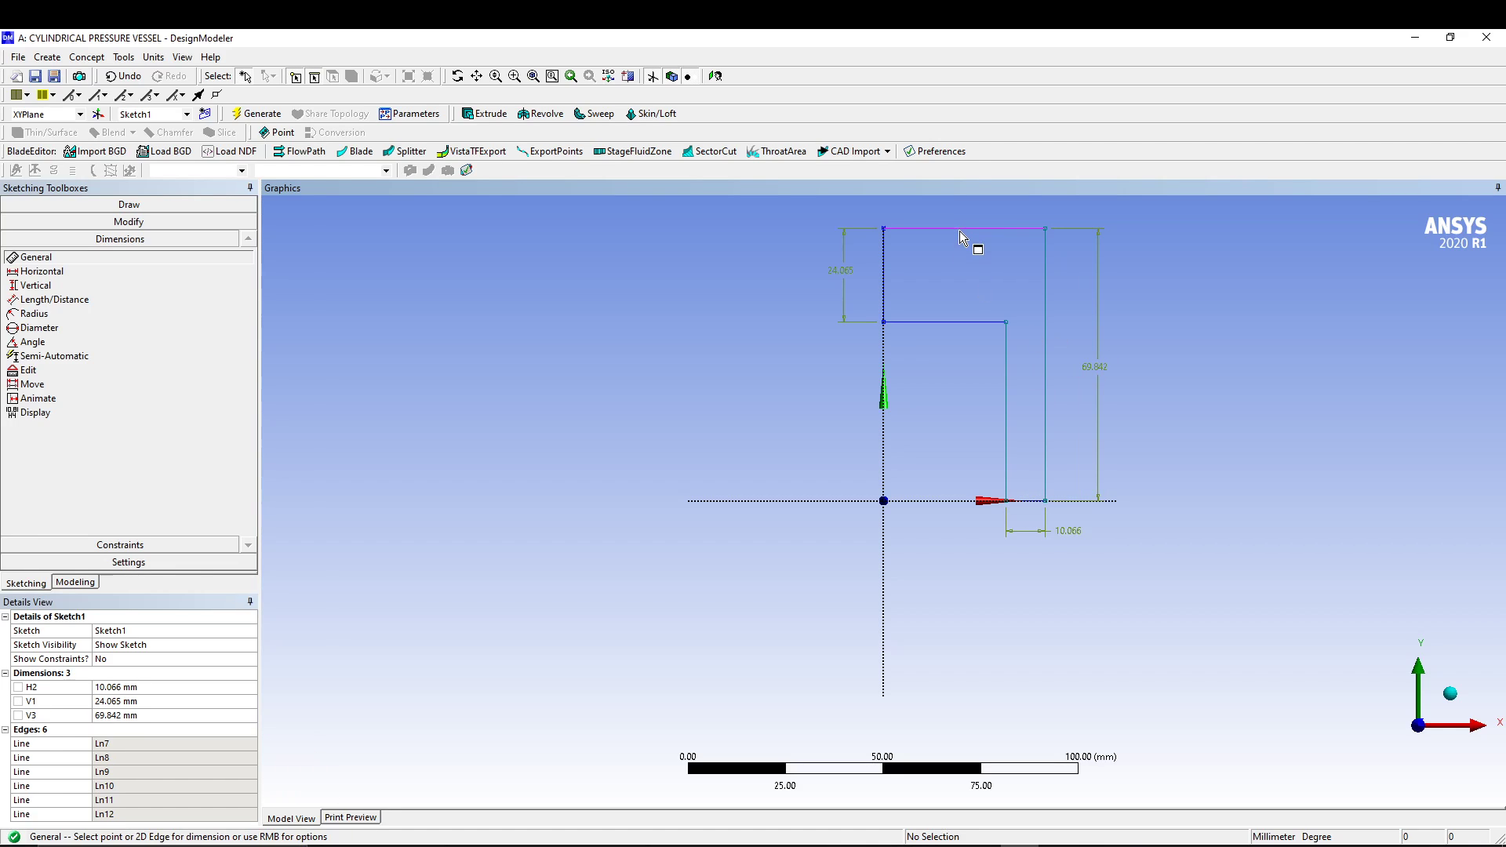
{"action": "left_click", "coordinate": [969, 201]}
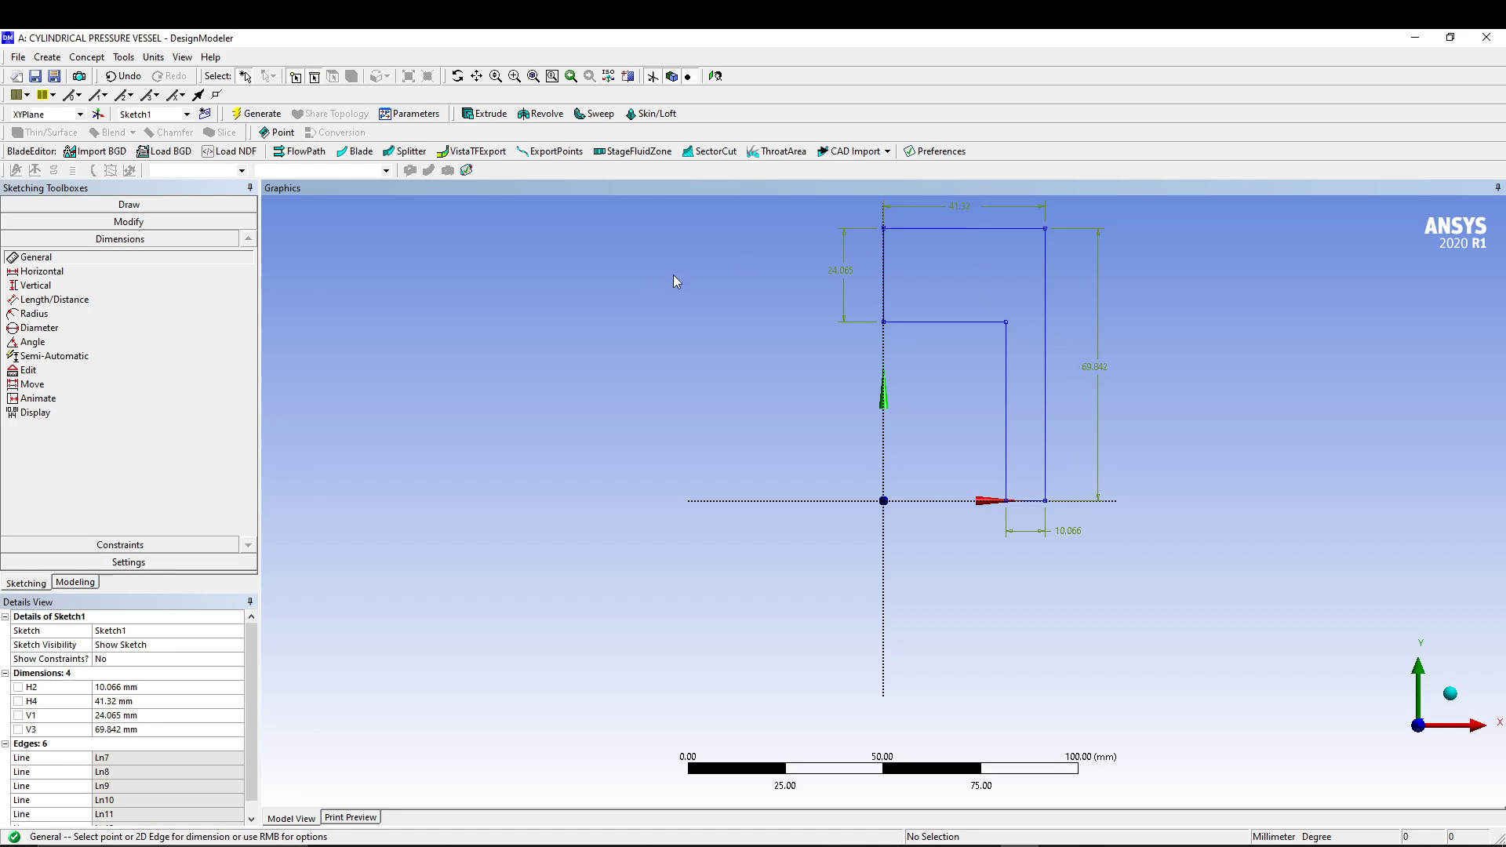
- Set the profile's bottom edge dimension H2 to 25 mm and its top edge dimension H4 to 100 mm
{"action": "left_click", "coordinate": [159, 678]}
{"action": "left_click", "coordinate": [159, 687]}
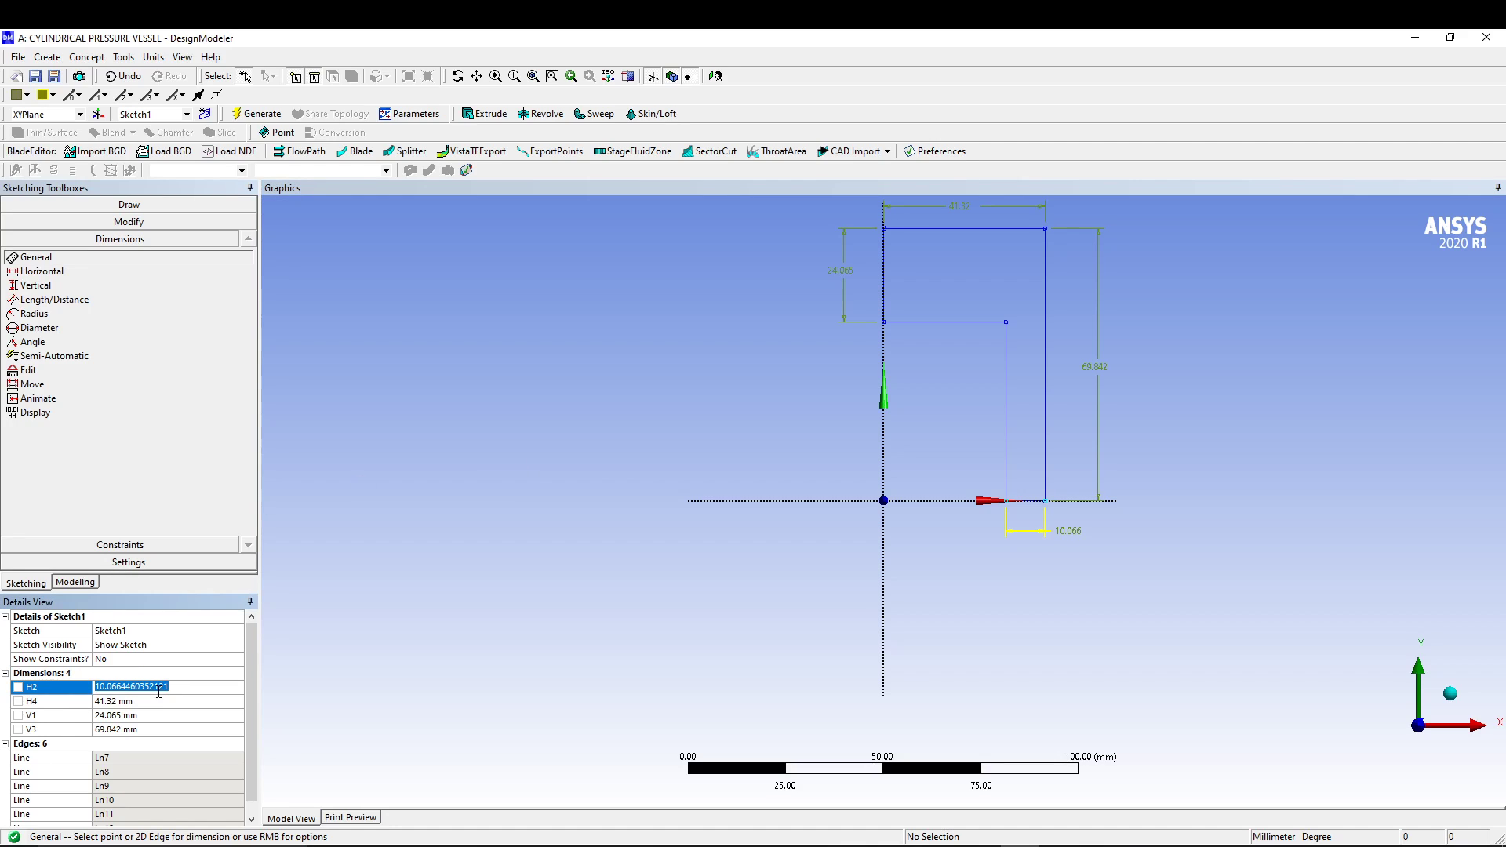
{"action": "type", "text": "25"}
{"action": "key", "text": "Return"}
{"action": "left_click", "coordinate": [154, 702]}
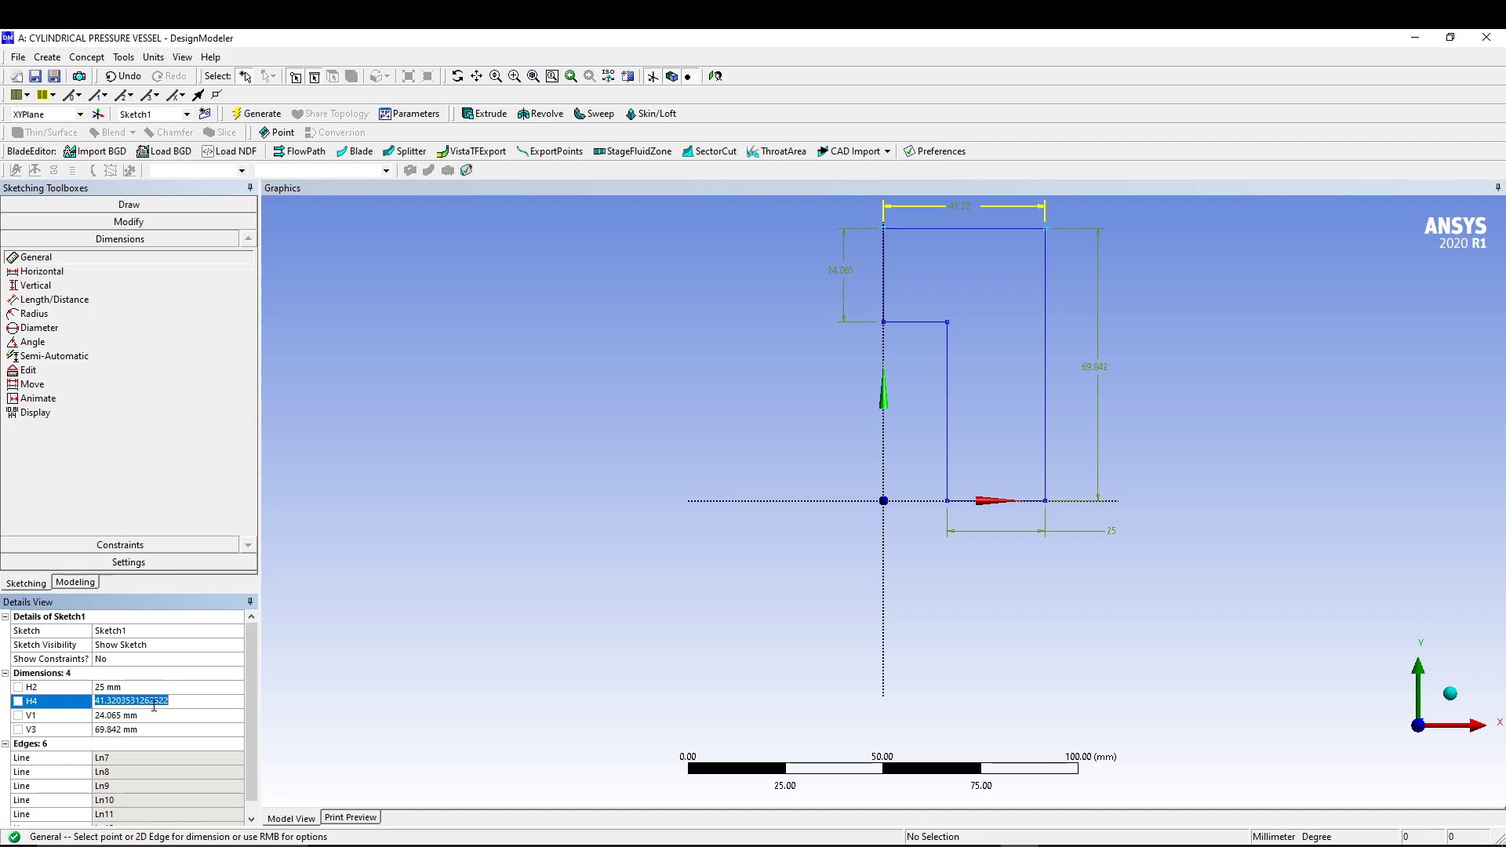
{"action": "type", "text": "100"}
{"action": "key", "text": "Return"}
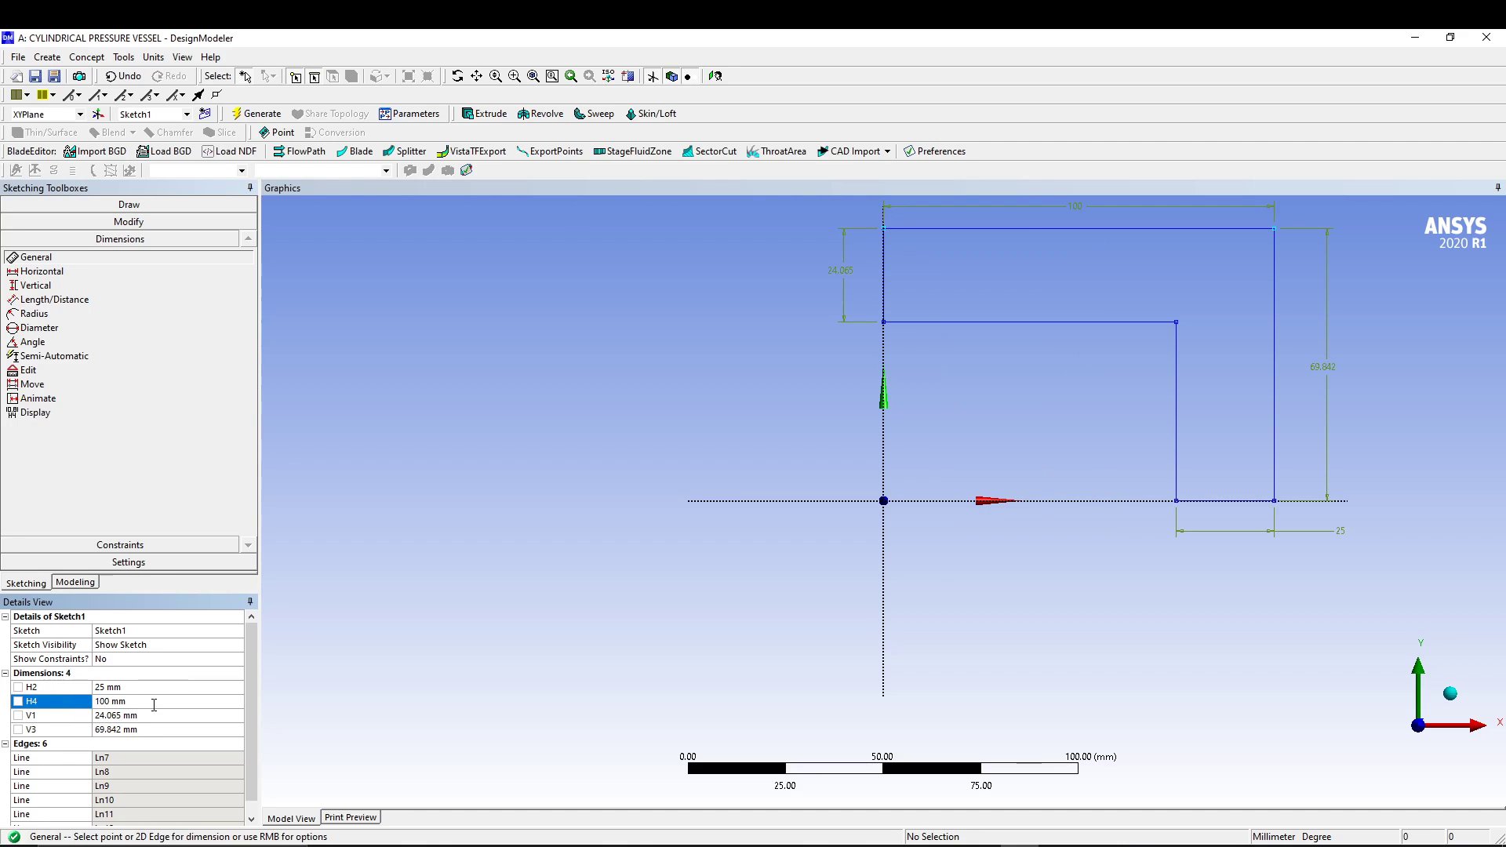
- Set the Y-axis edge dimension V1 to 25 mm and the outer vertical edge dimension V3 to 200 mm
{"action": "left_click", "coordinate": [155, 720]}
{"action": "type", "text": "25"}
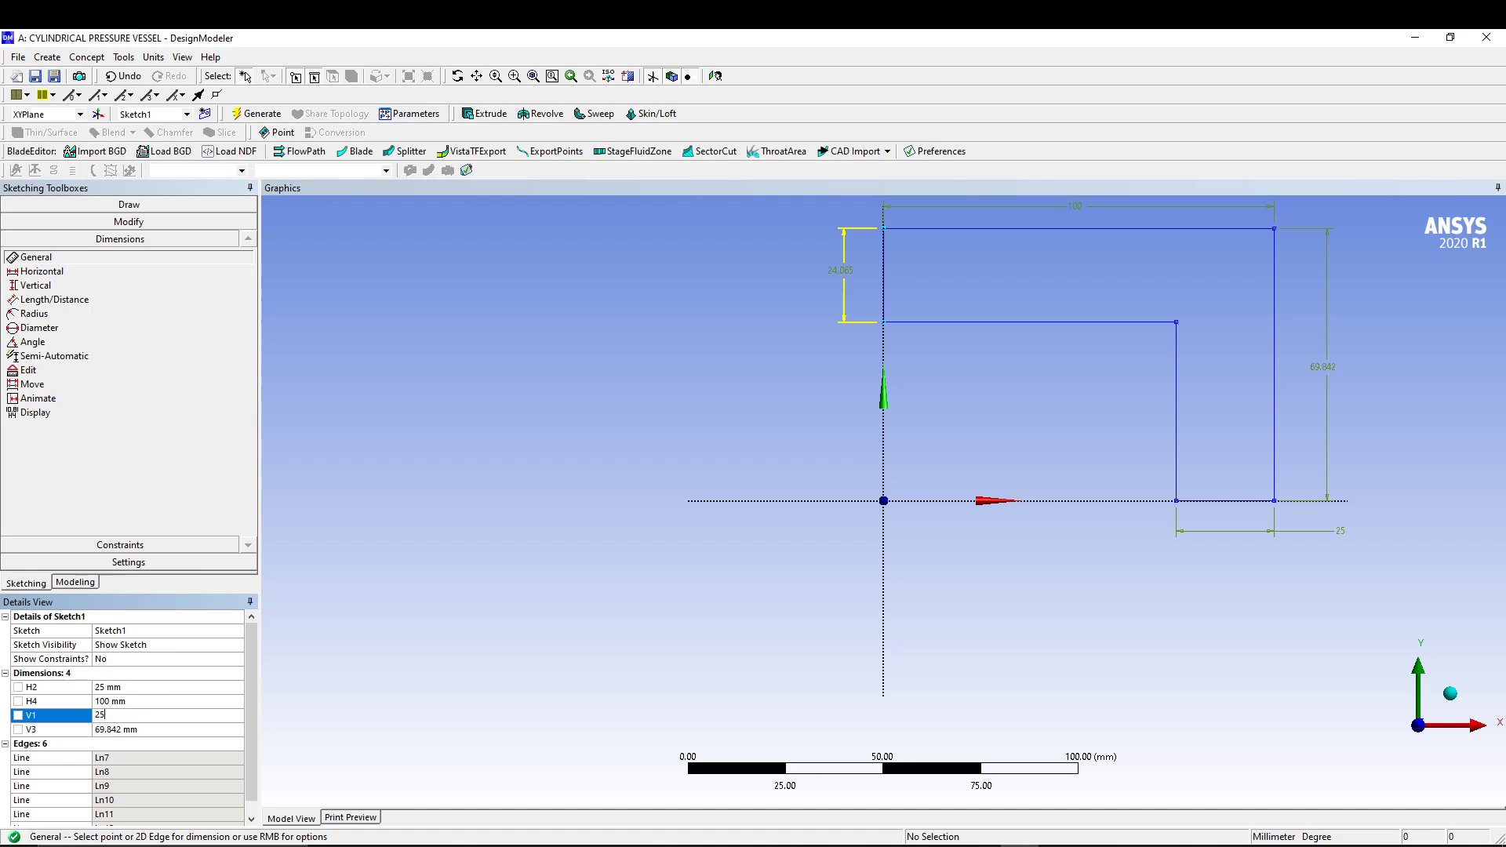
{"action": "key", "text": "Return"}
{"action": "left_click", "coordinate": [147, 730]}
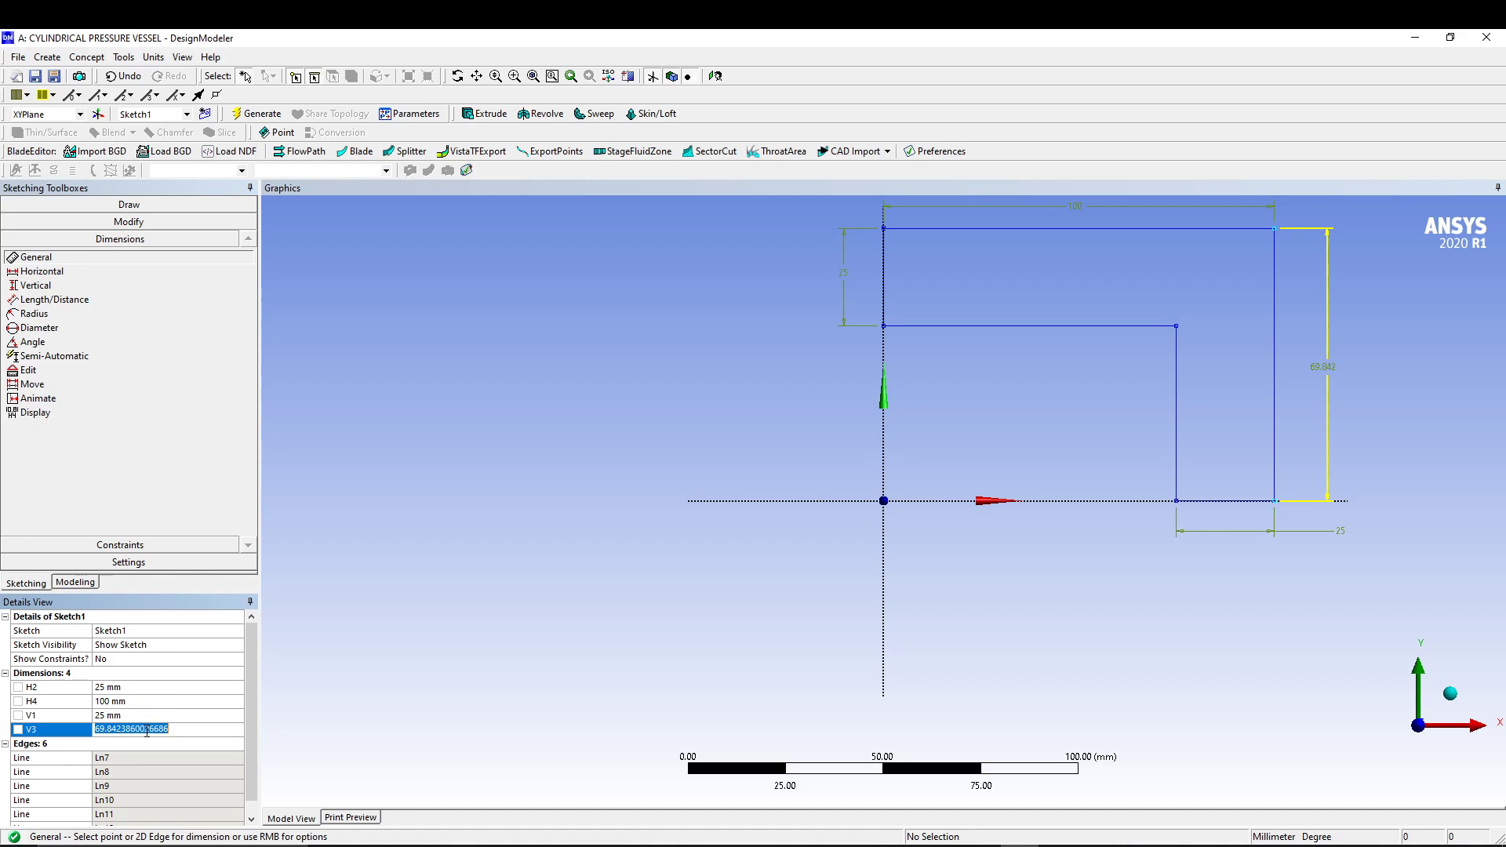
{"action": "type", "text": "200"}
{"action": "key", "text": "Return"}
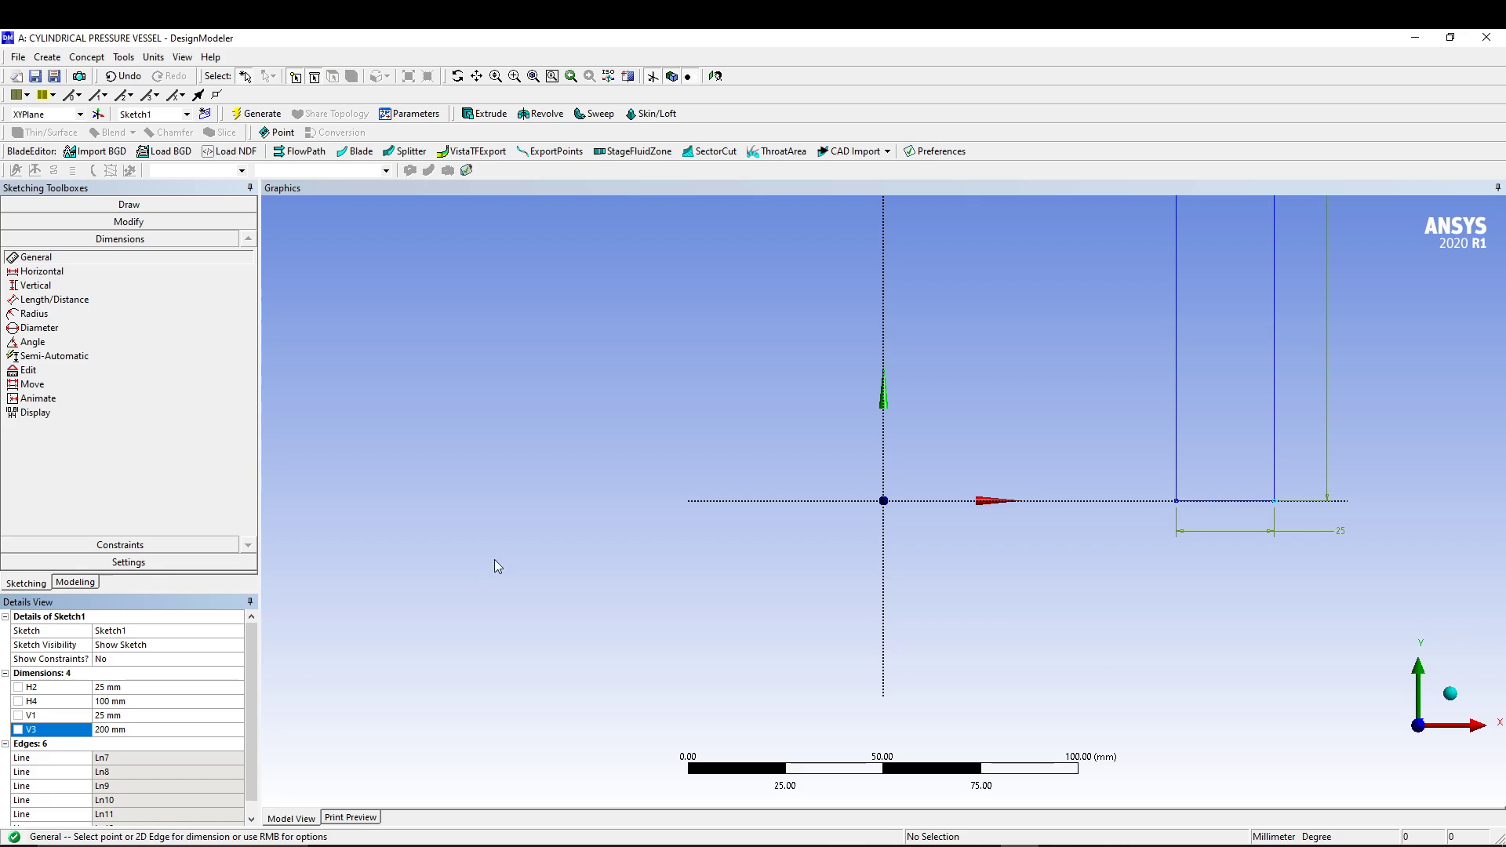
{"action": "right_click", "coordinate": [638, 399]}
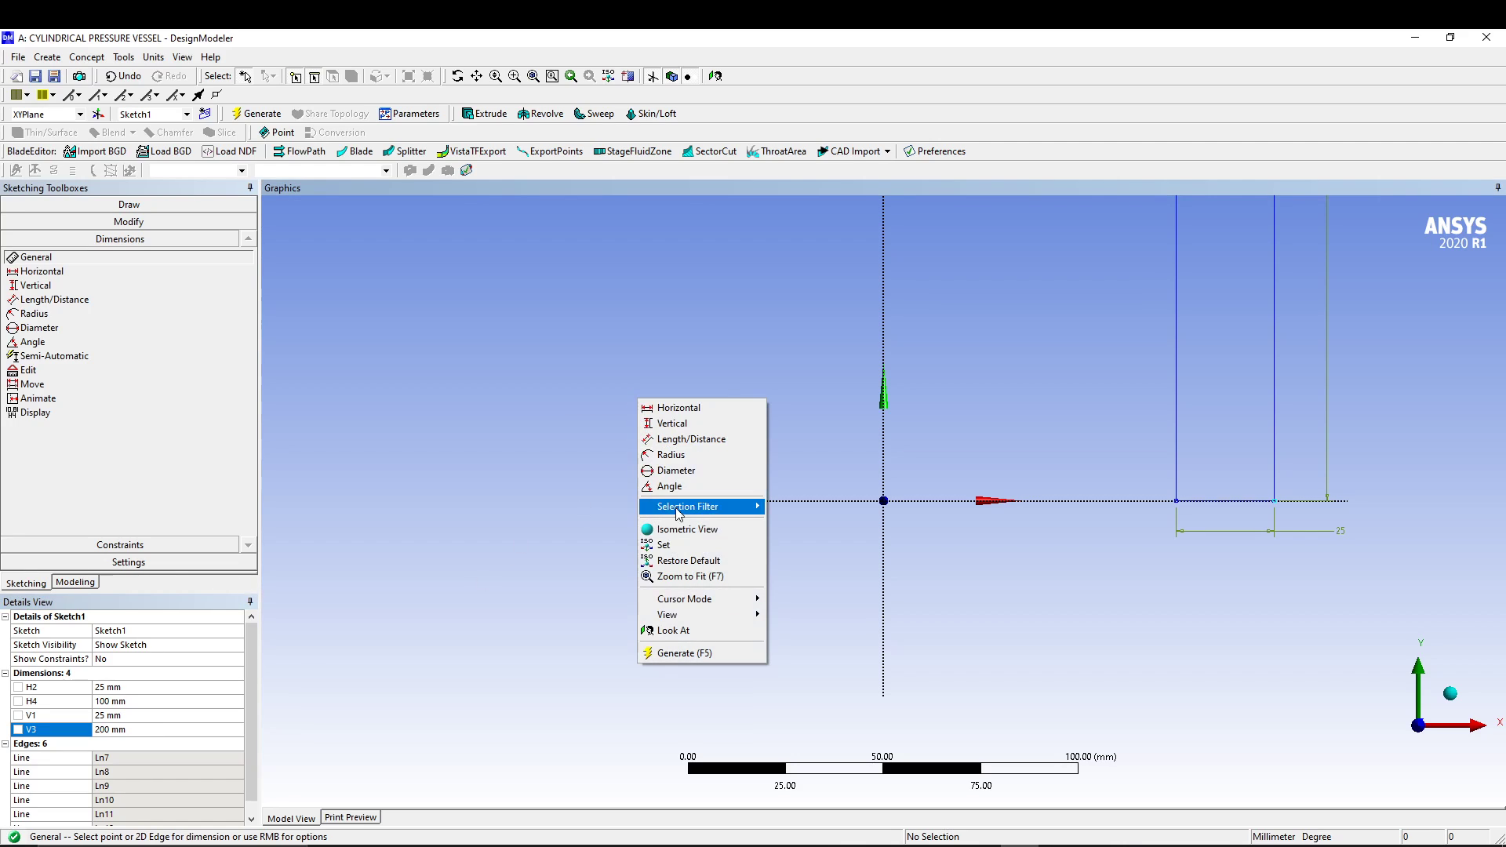
{"action": "left_click", "coordinate": [699, 579]}
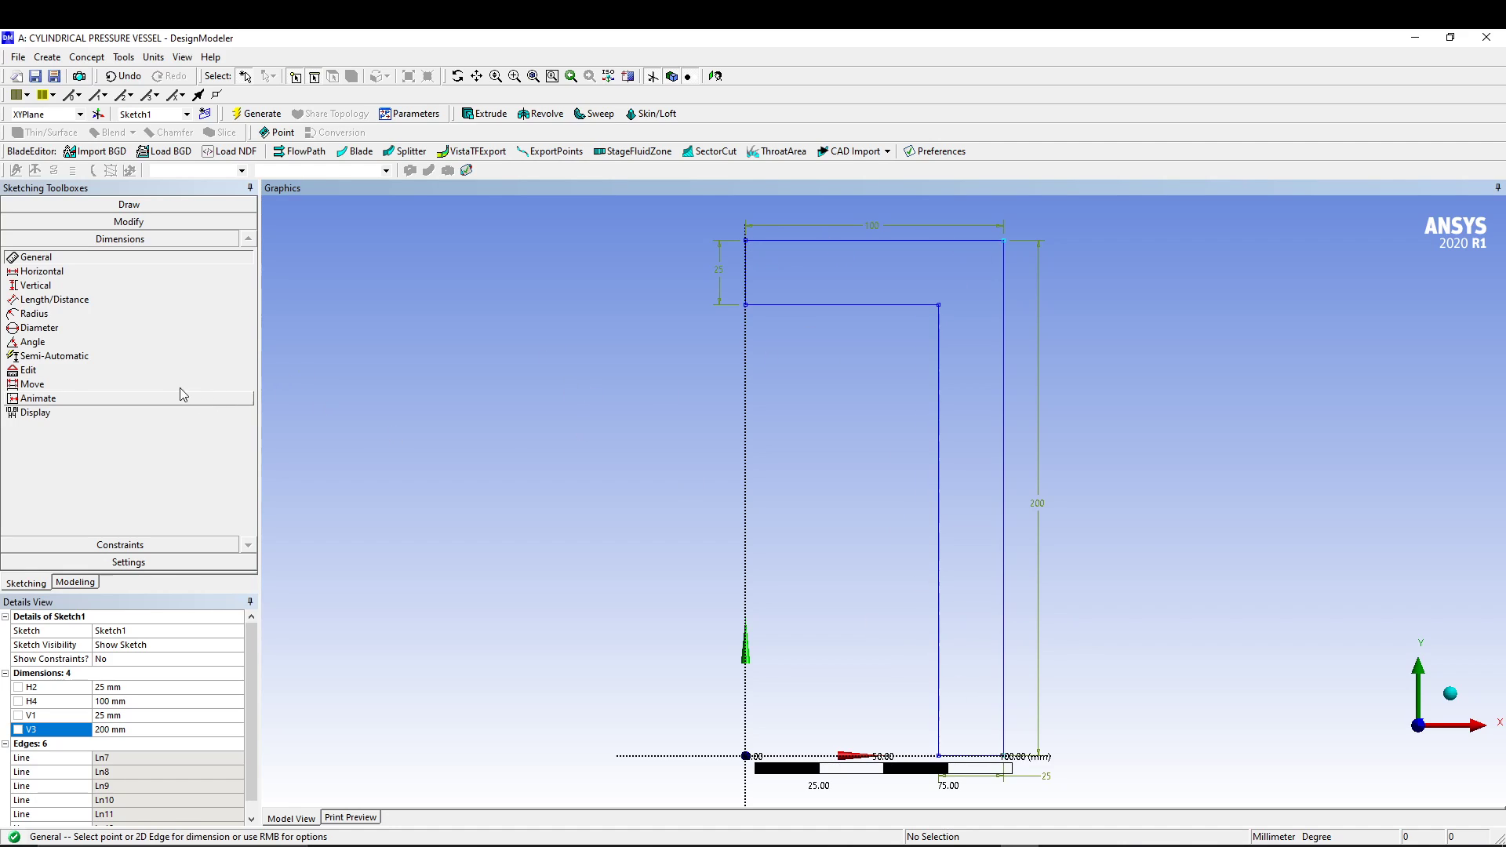
- Fillet the profile's inner corner with a radius of 25 mm
{"action": "left_click", "coordinate": [126, 221]}
{"action": "left_click", "coordinate": [106, 240]}
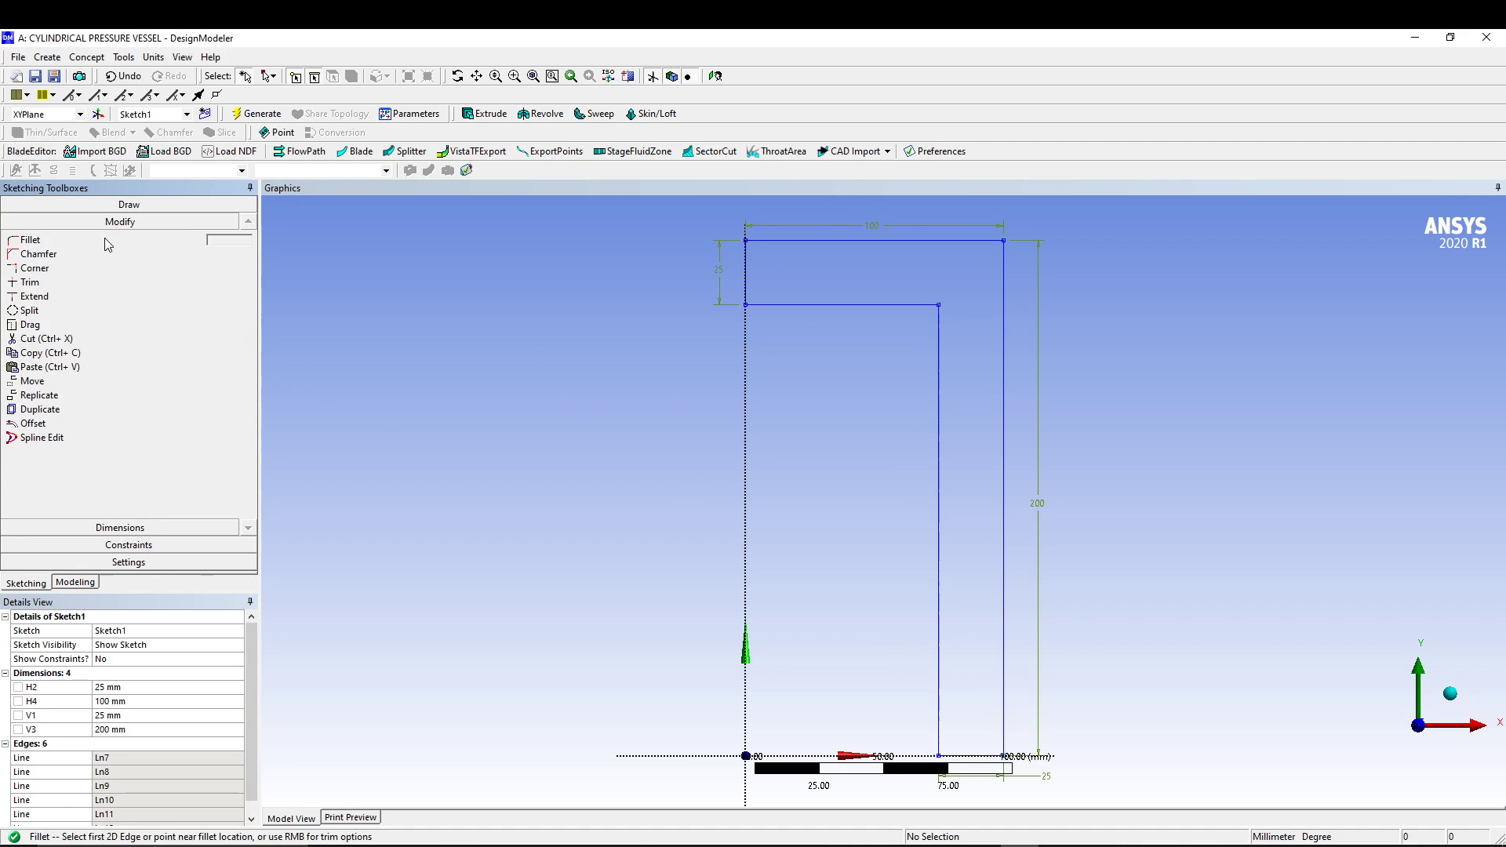
{"action": "left_click", "coordinate": [248, 242]}
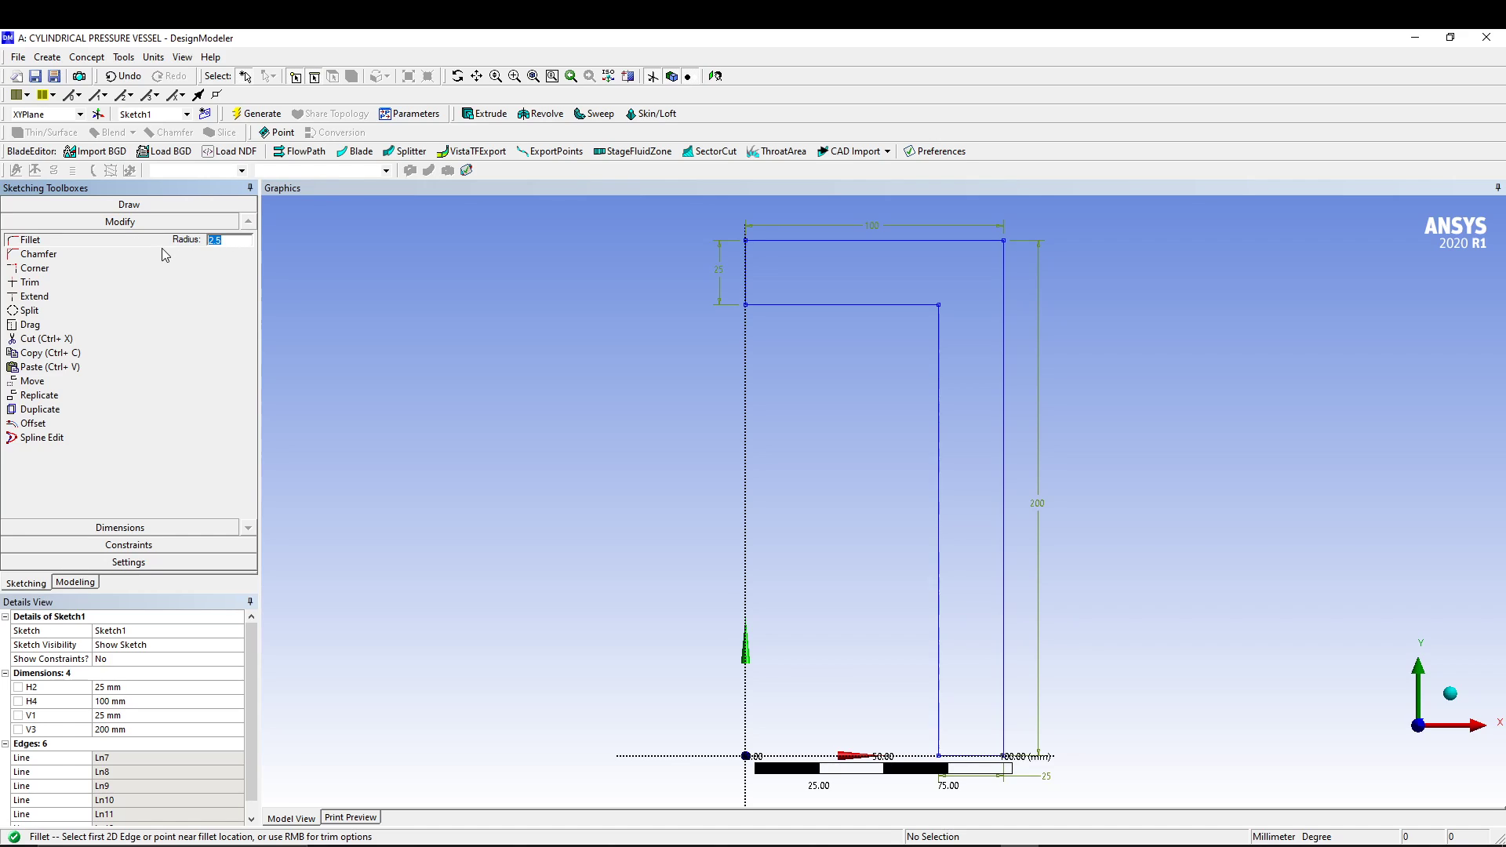
{"action": "type", "text": "25"}
{"action": "key", "text": "Return"}
{"action": "left_click", "coordinate": [940, 304]}
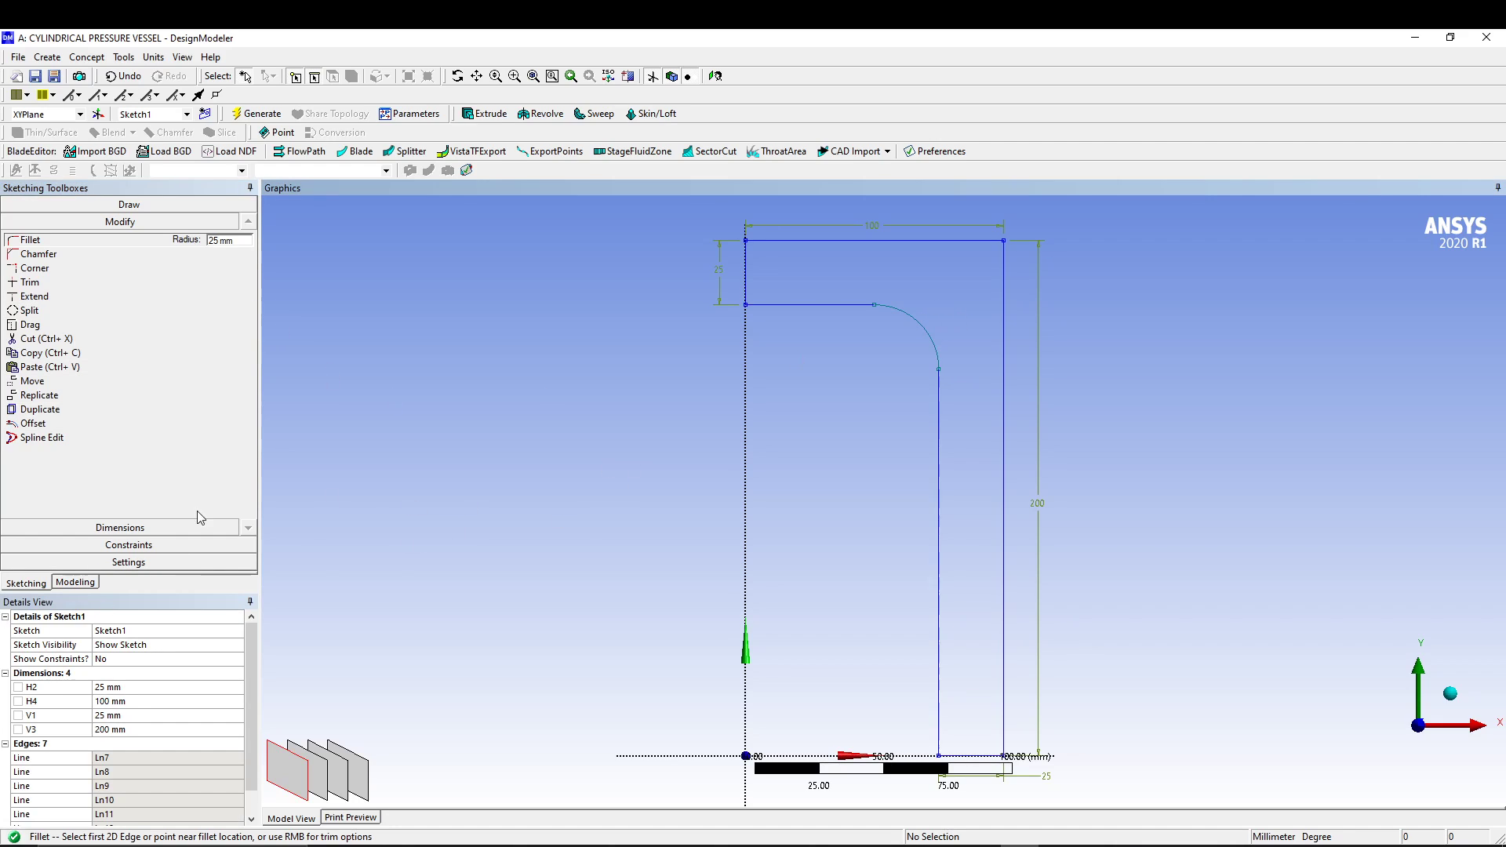
- Revolve Sketch1 by 90° about the vertical Y axis with Add Material and generate the body
{"action": "mouse_move", "coordinate": [681, 382]}
{"action": "middle_mouse_down"}
{"action": "mouse_move", "coordinate": [680, 401]}
{"action": "mouse_move", "coordinate": [679, 350]}
{"action": "mouse_move", "coordinate": [678, 421]}
{"action": "middle_mouse_up"}
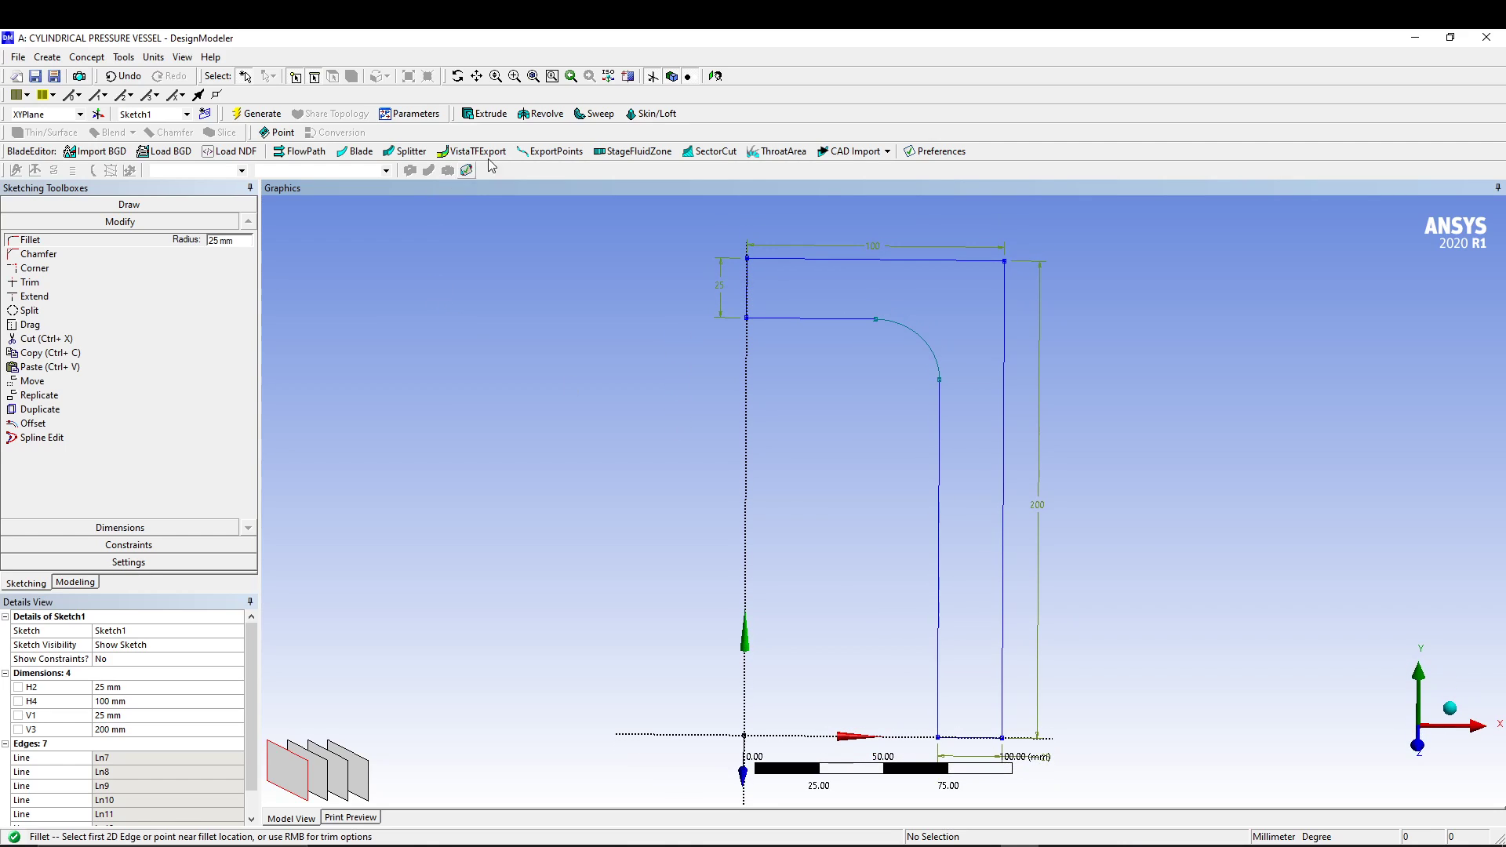
{"action": "left_click", "coordinate": [540, 115]}
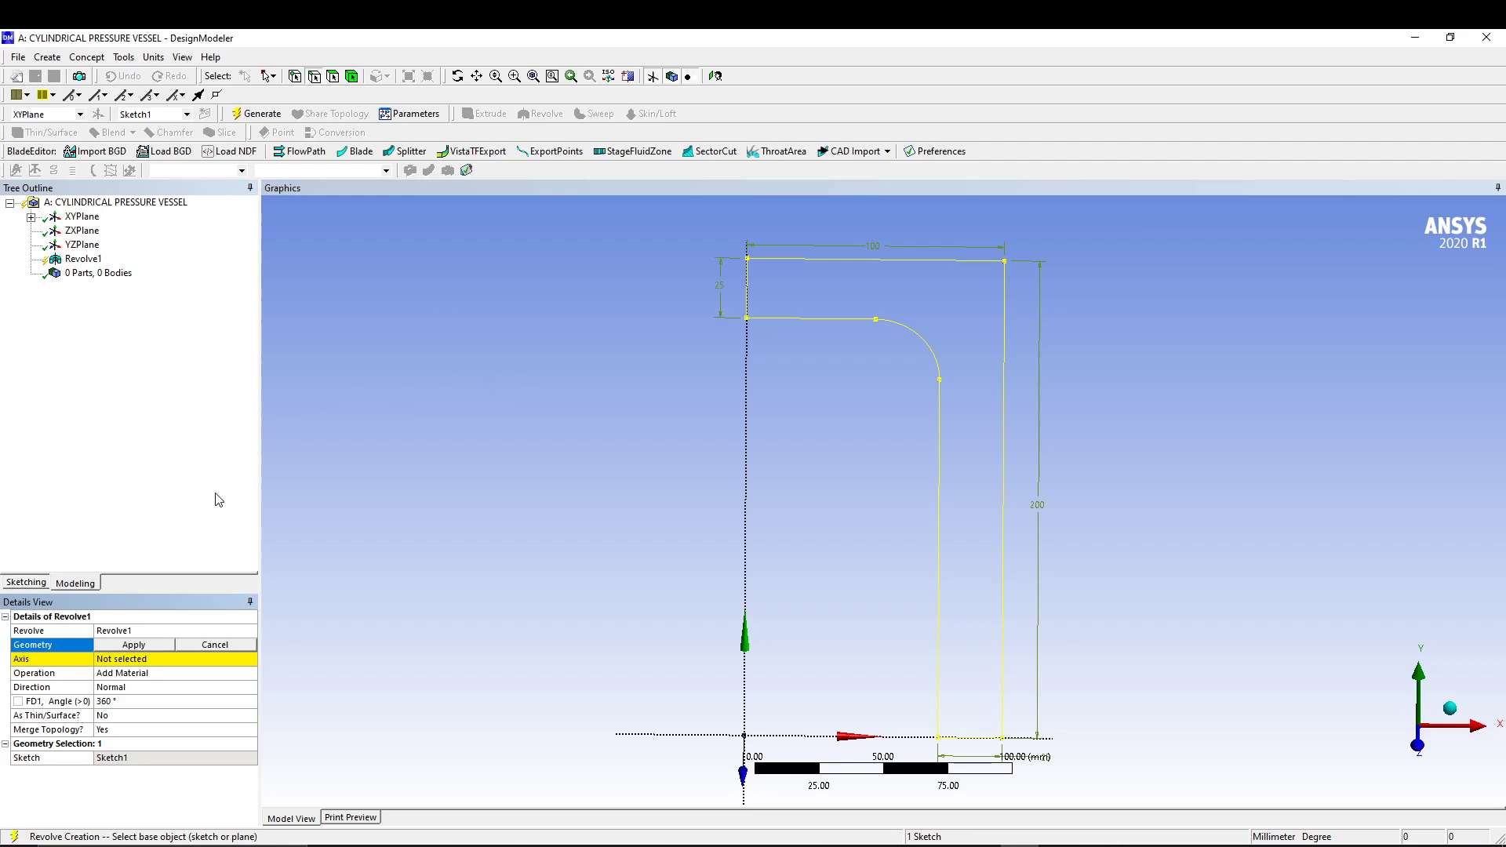
{"action": "left_click", "coordinate": [134, 645]}
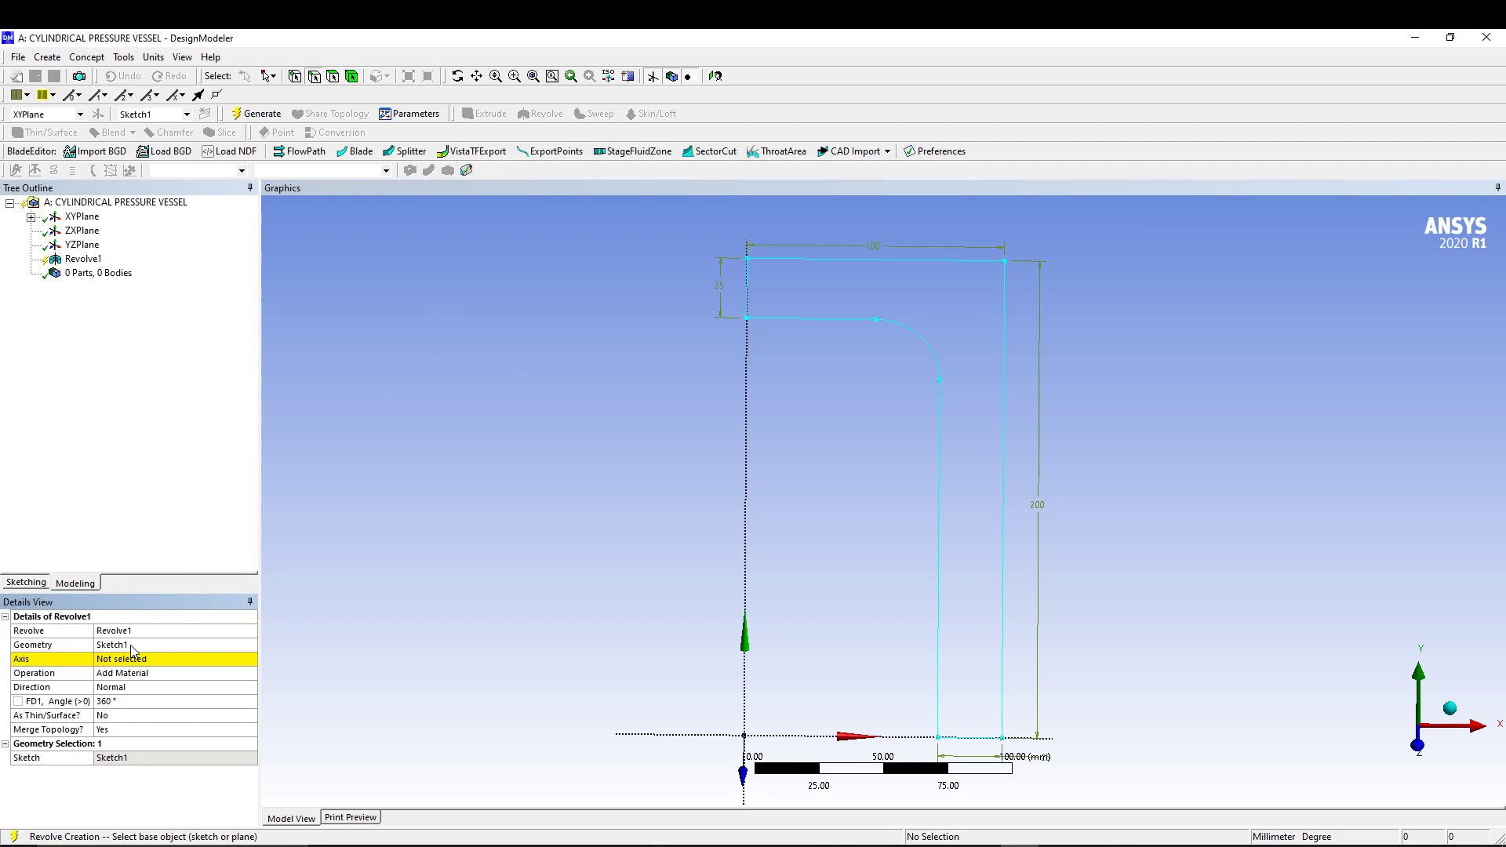
{"action": "left_click", "coordinate": [132, 660]}
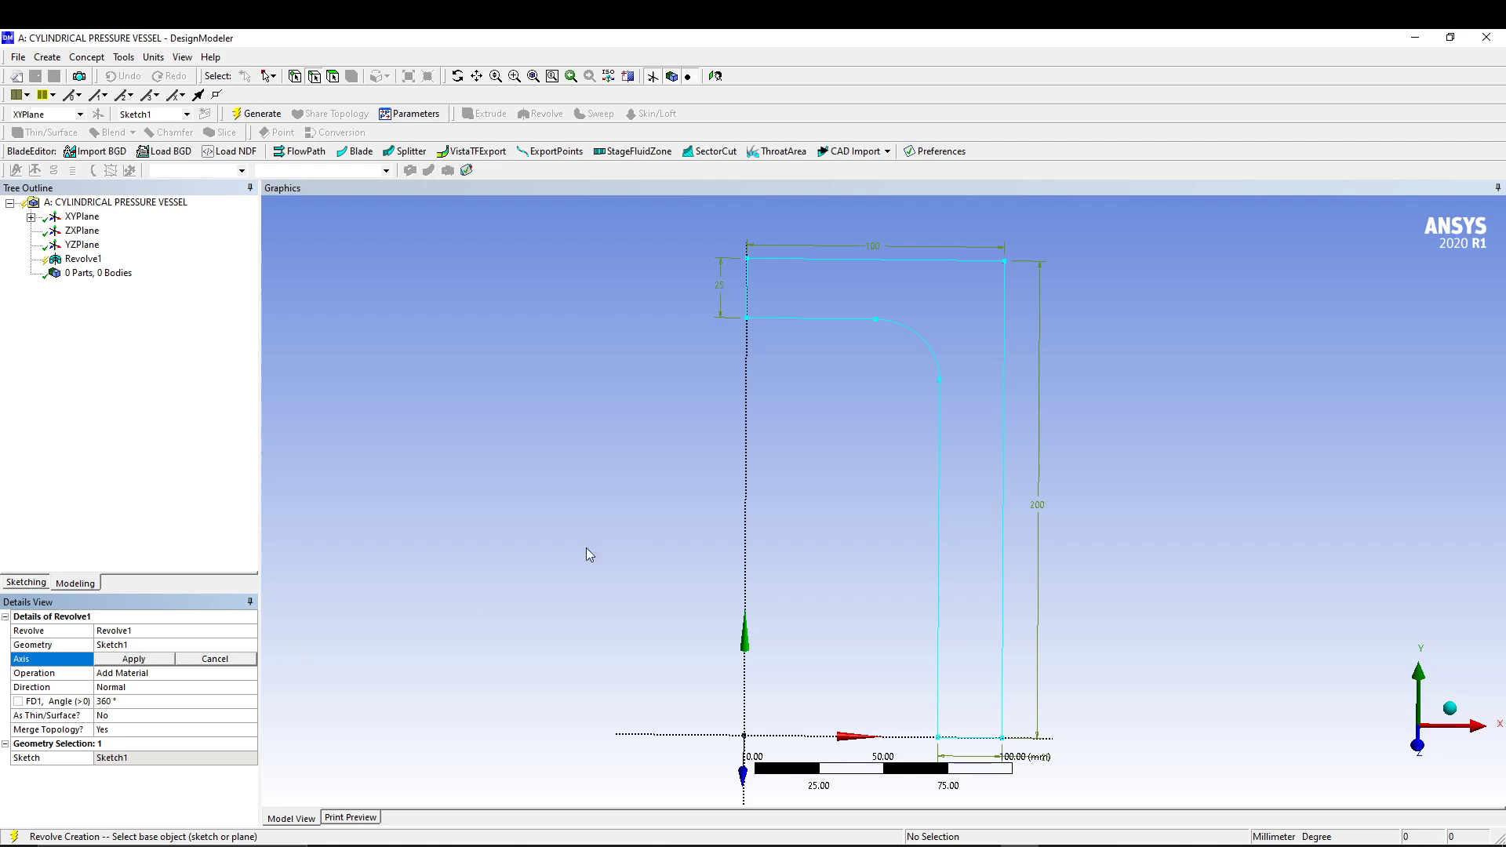
{"action": "left_click", "coordinate": [745, 441]}
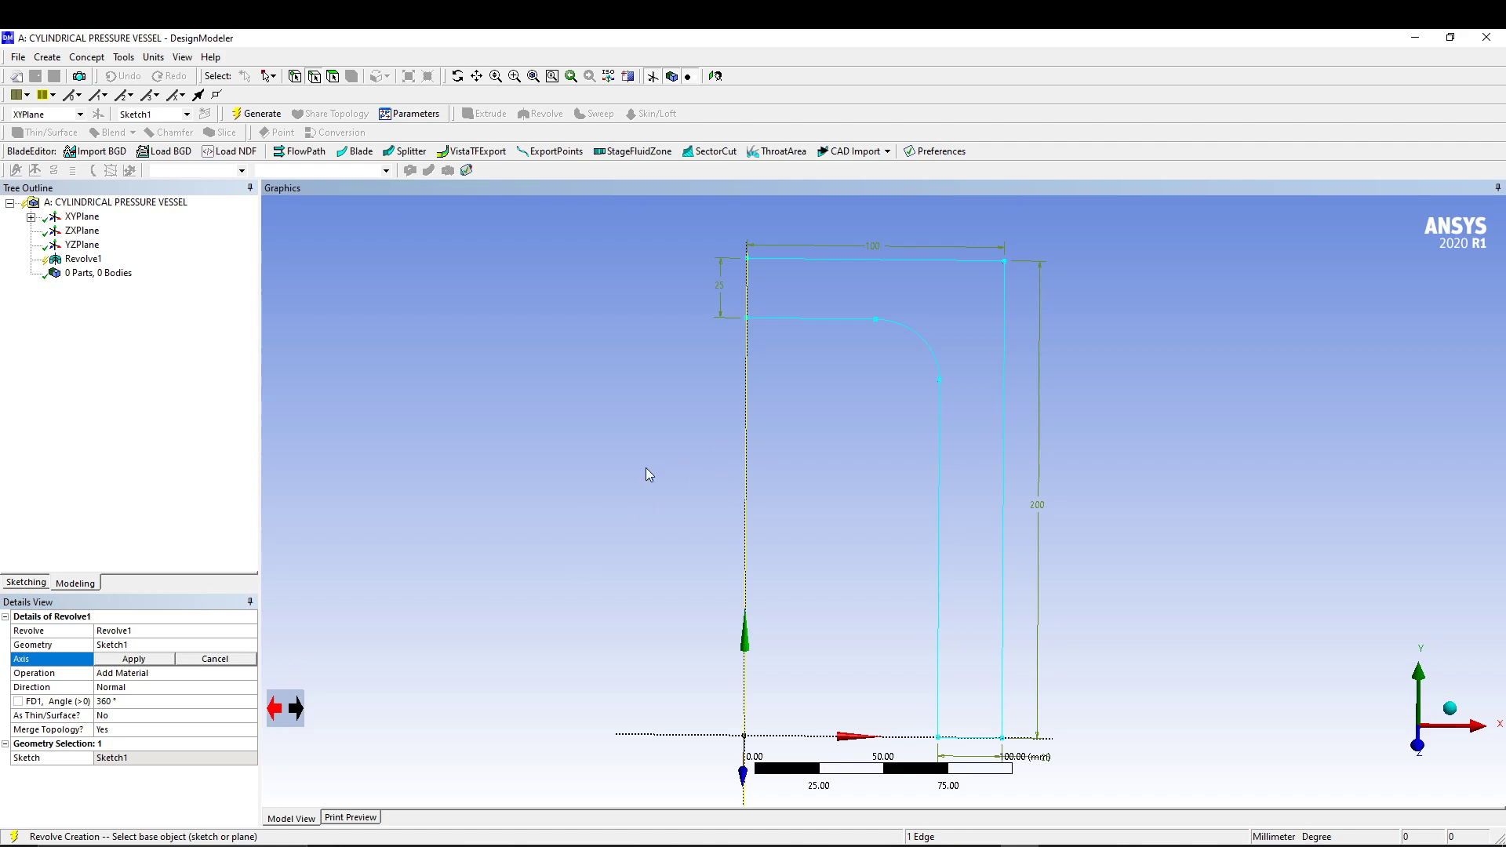
{"action": "left_click", "coordinate": [133, 659]}
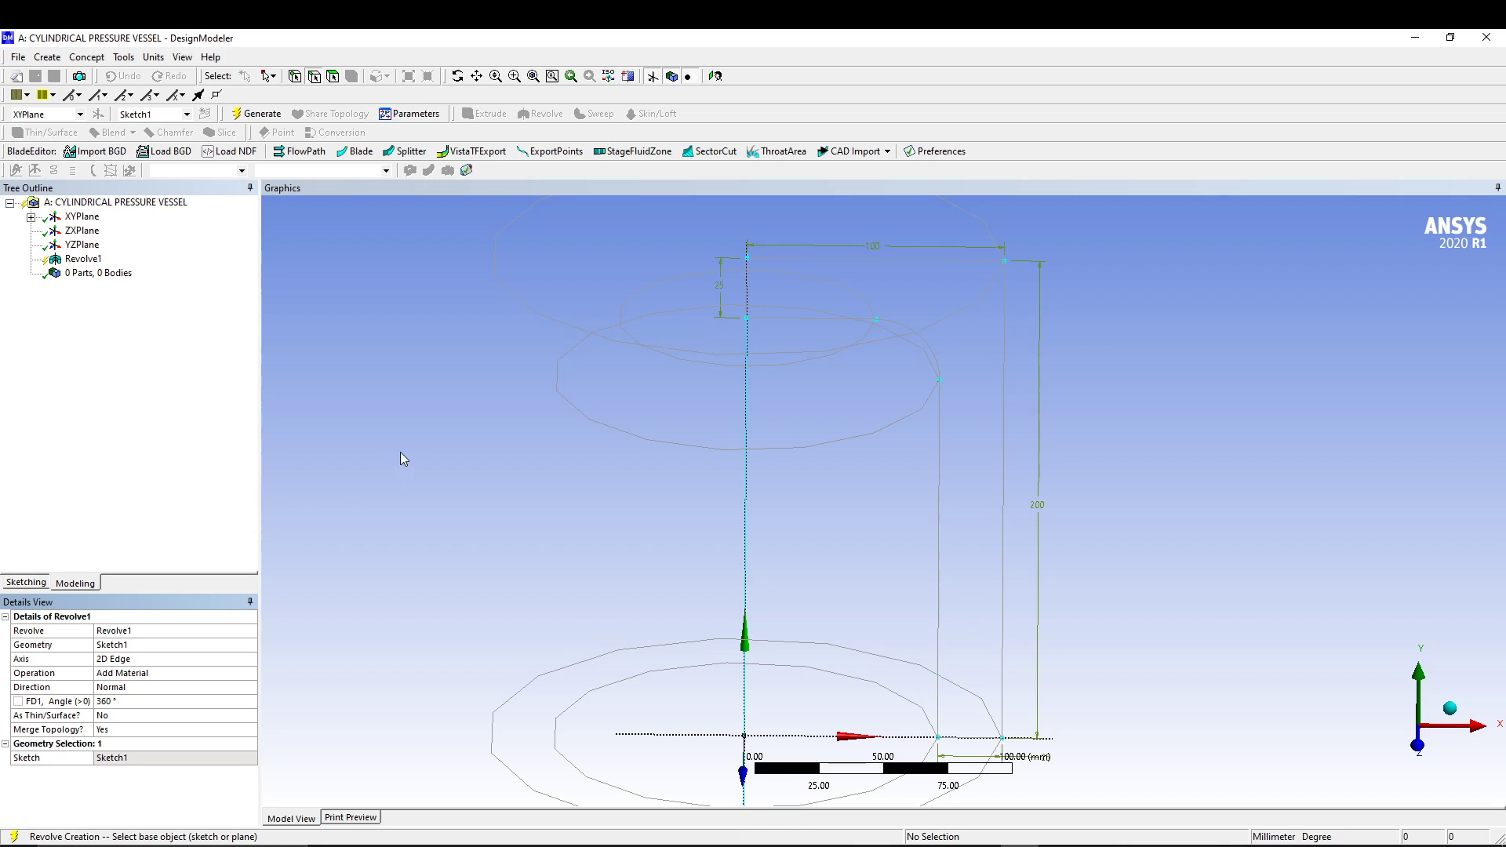
{"action": "left_click", "coordinate": [128, 705]}
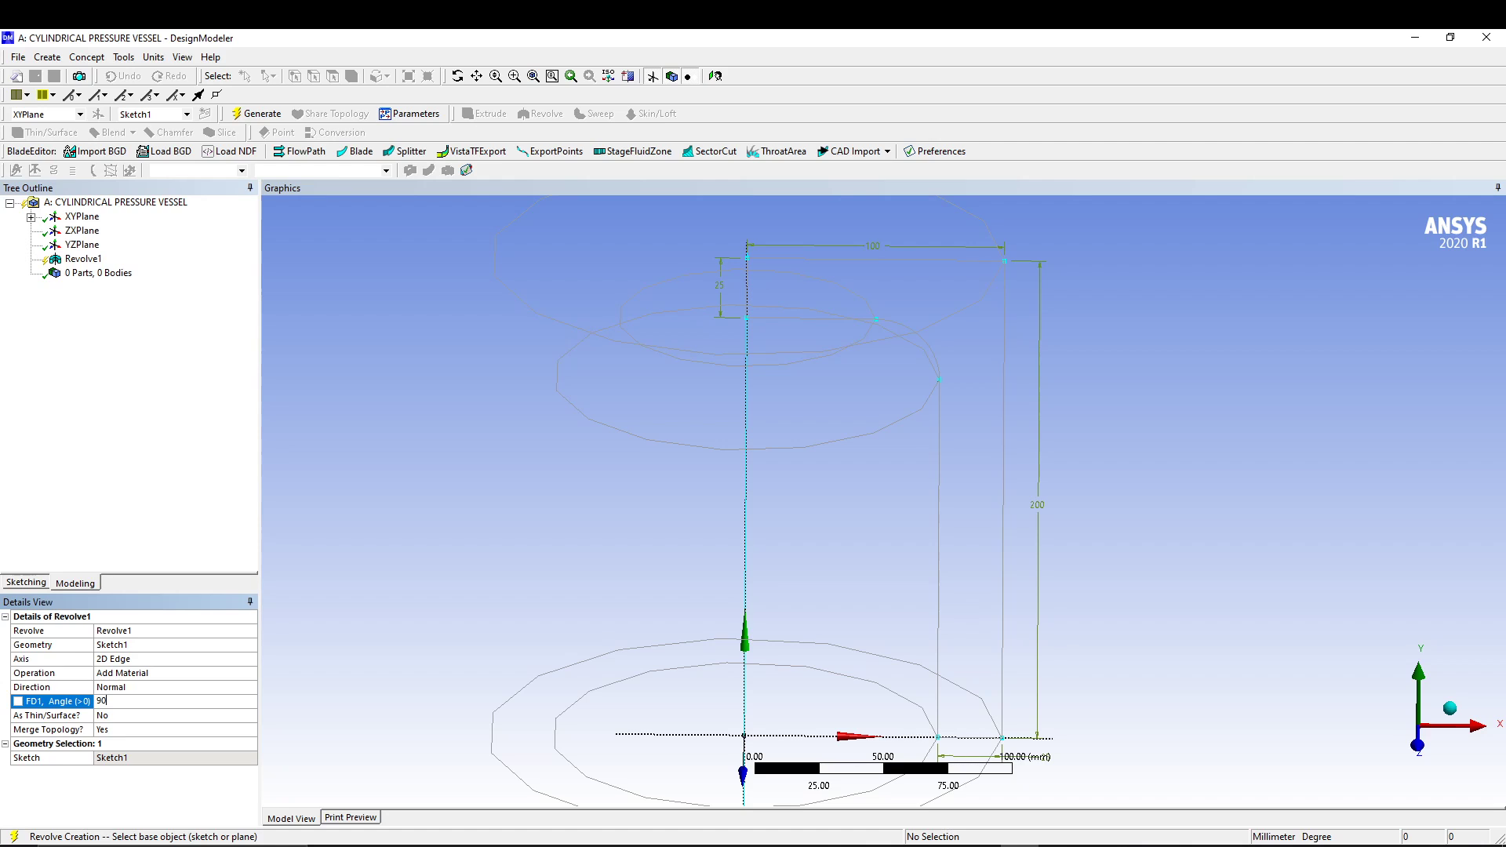
{"action": "left_click", "coordinate": [257, 114]}
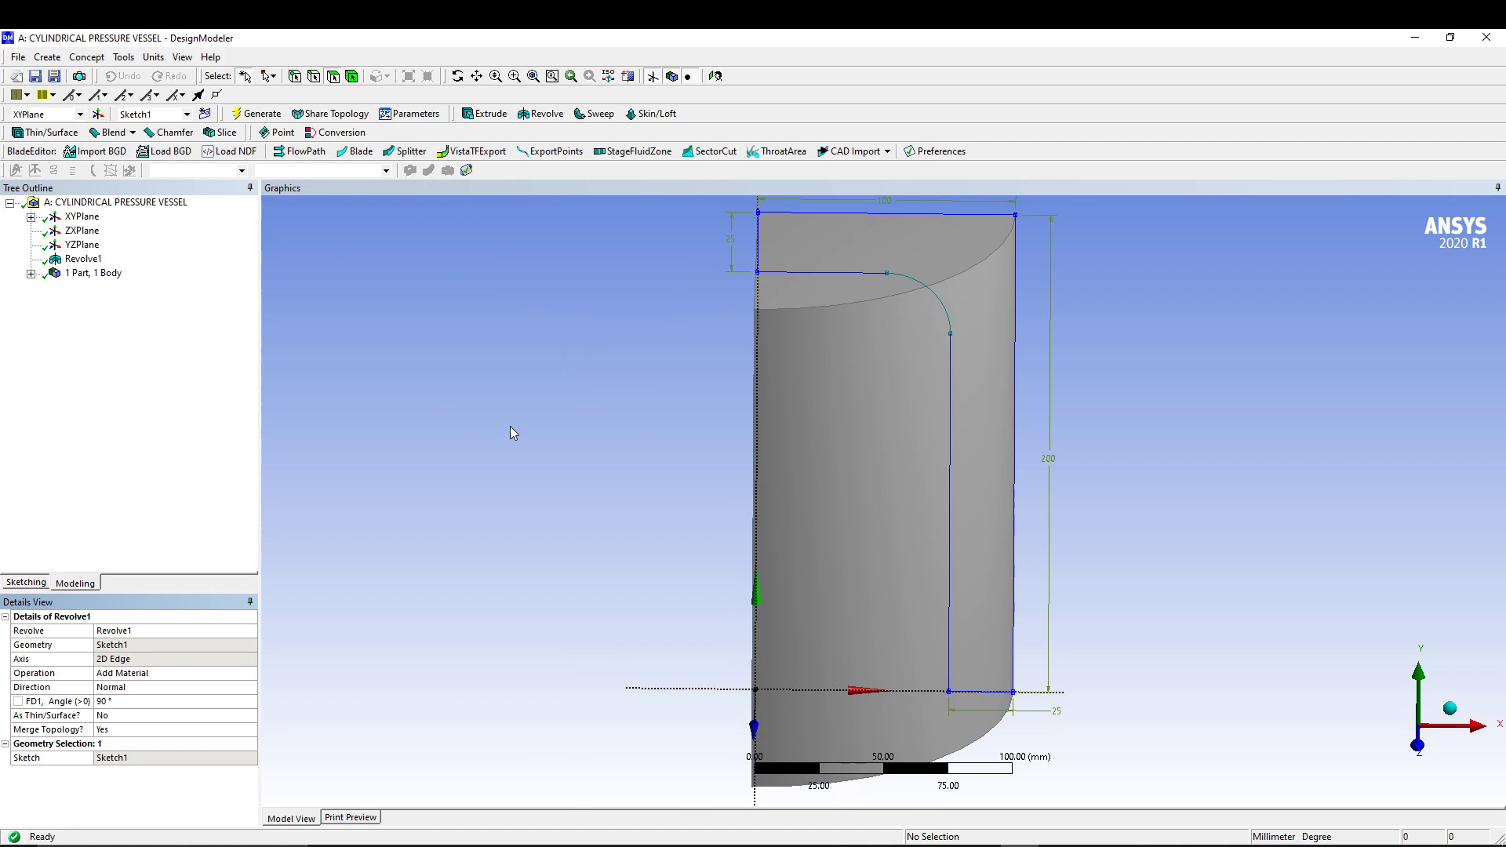
{"action": "middle_click_drag", "start_coordinate": [521, 450], "coordinate": [767, 382]}
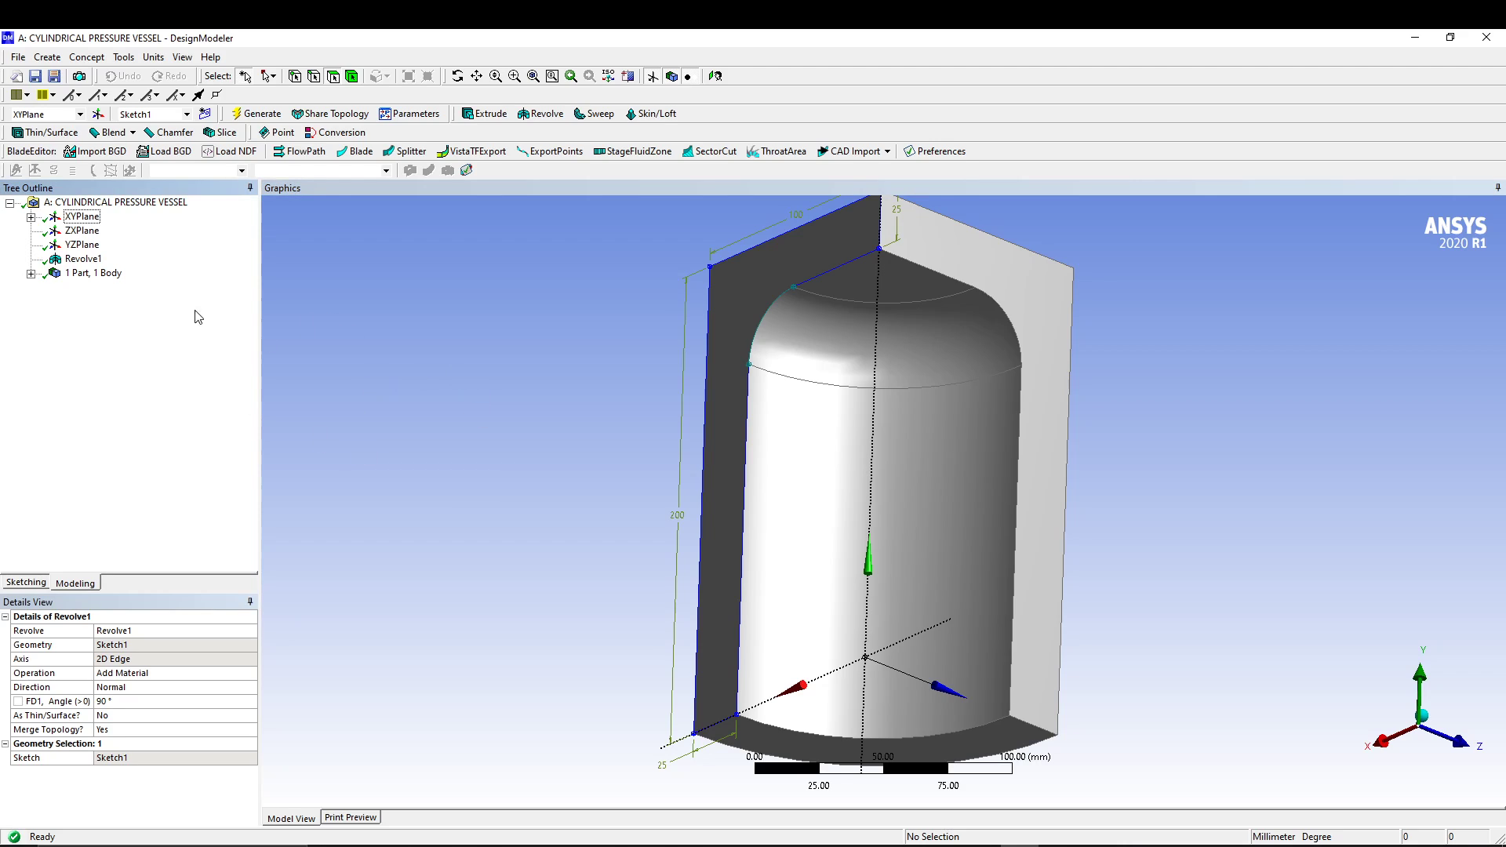
- Close DesignModeler and open the static structural system's Model in Mechanical
{"action": "left_click", "coordinate": [10, 37]}
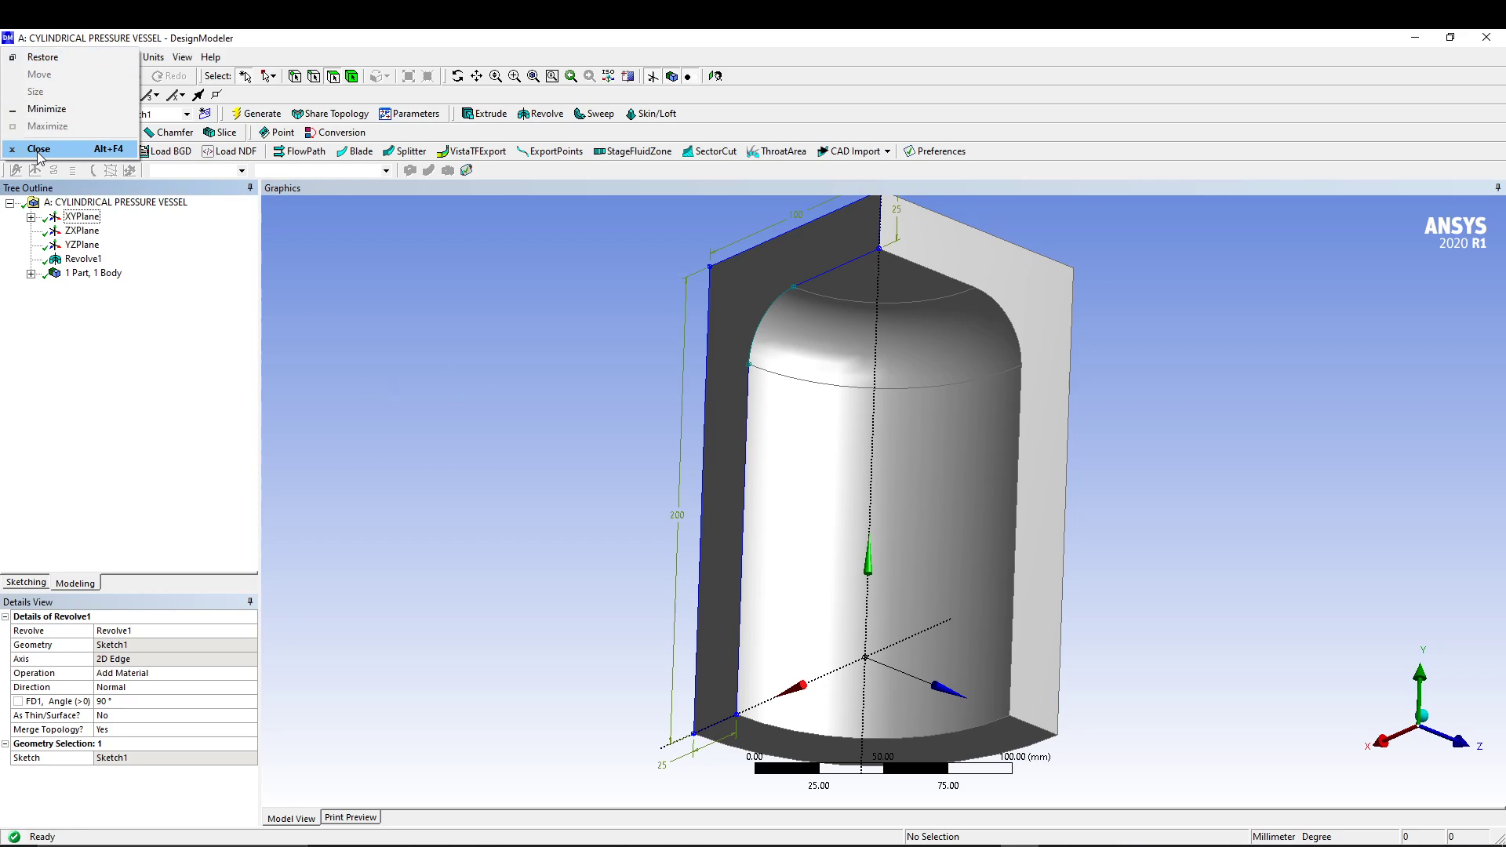
{"action": "left_click", "coordinate": [521, 570]}
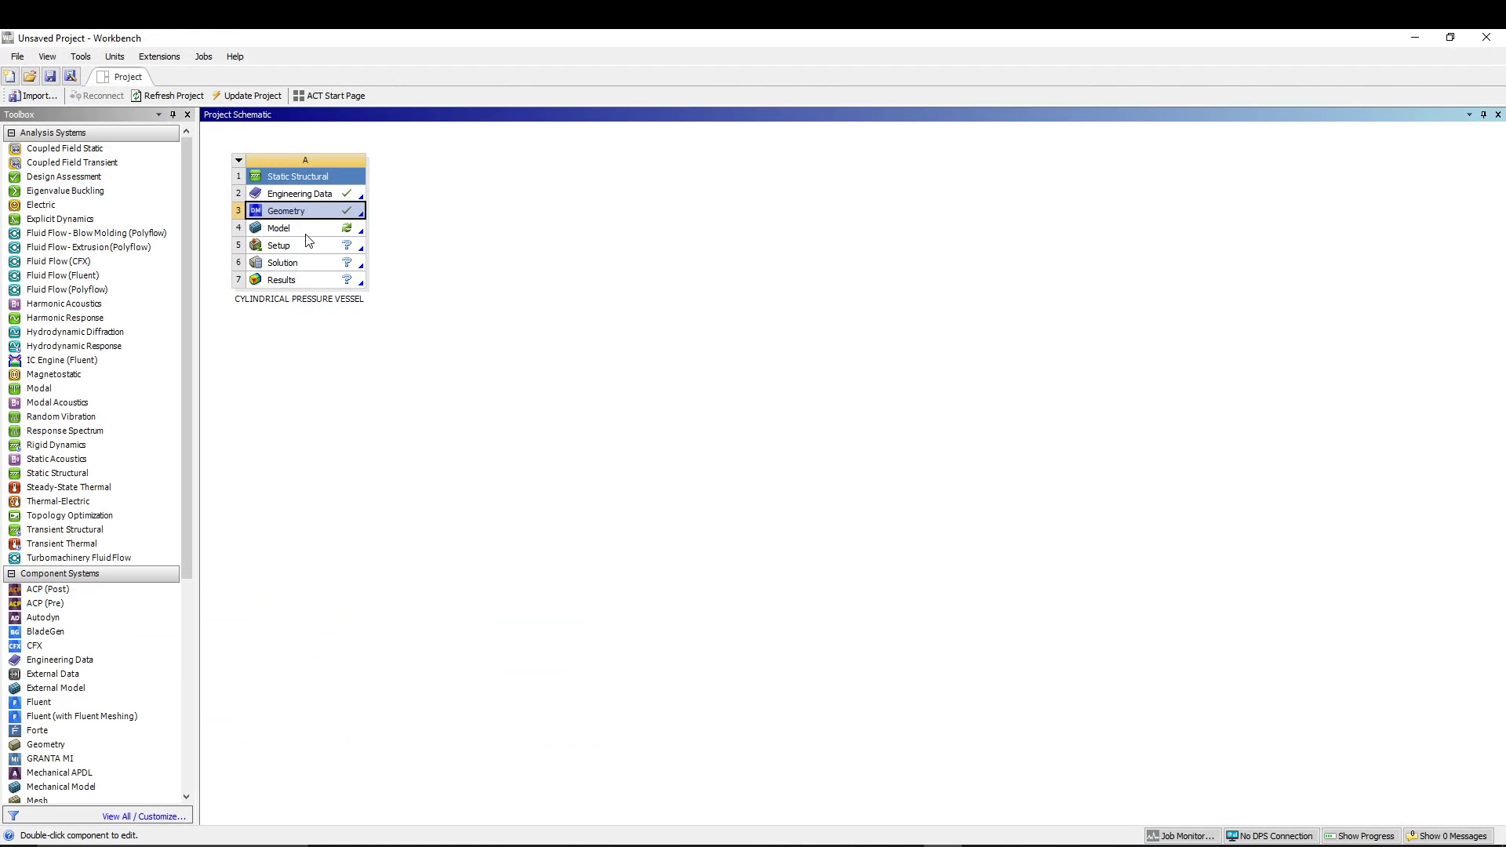
{"action": "double_click", "coordinate": [306, 230]}
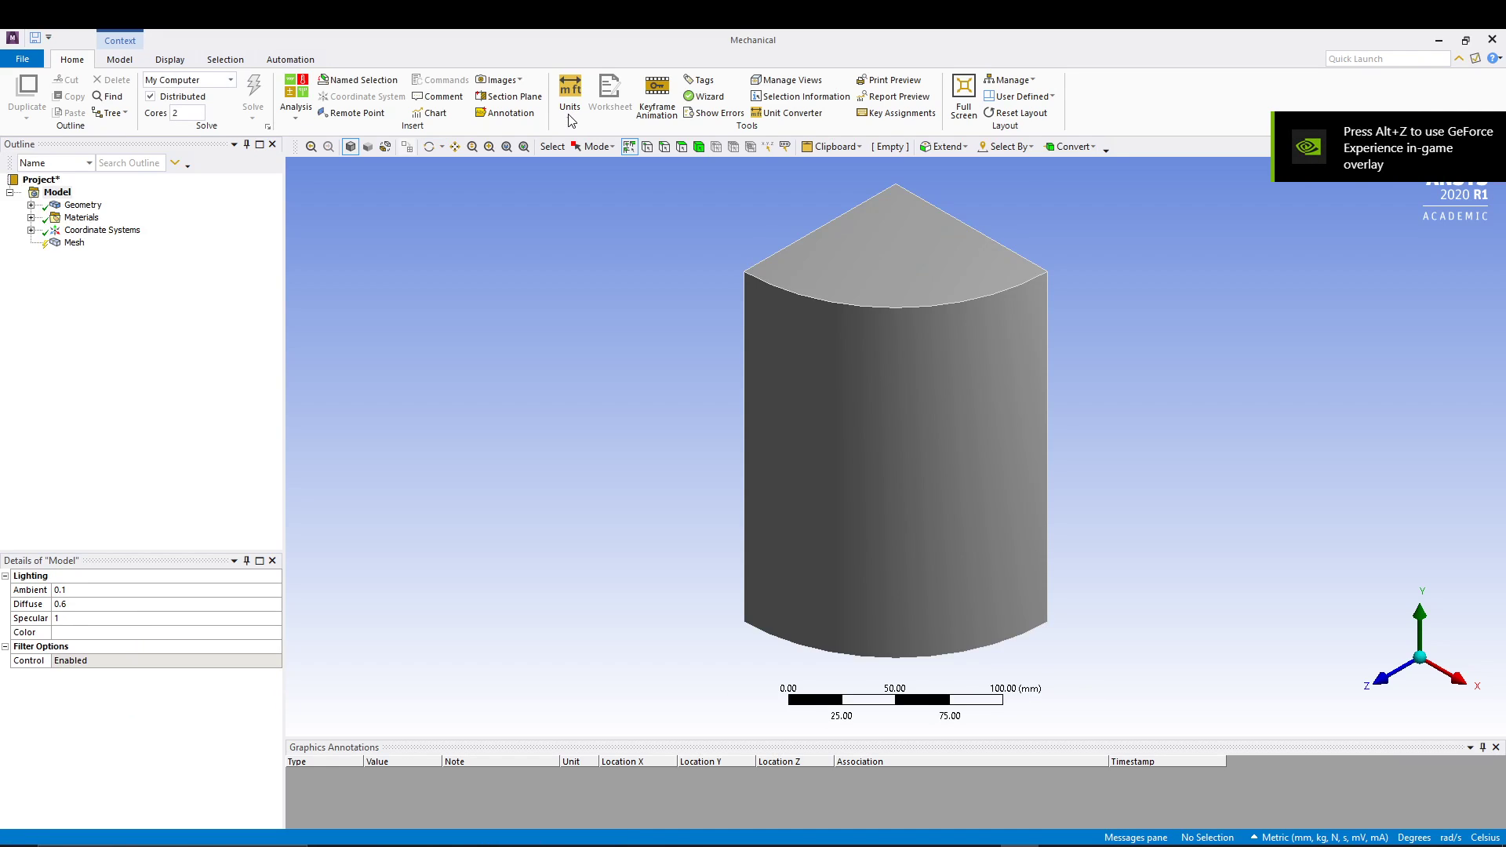
{"action": "left_click", "coordinate": [570, 110]}
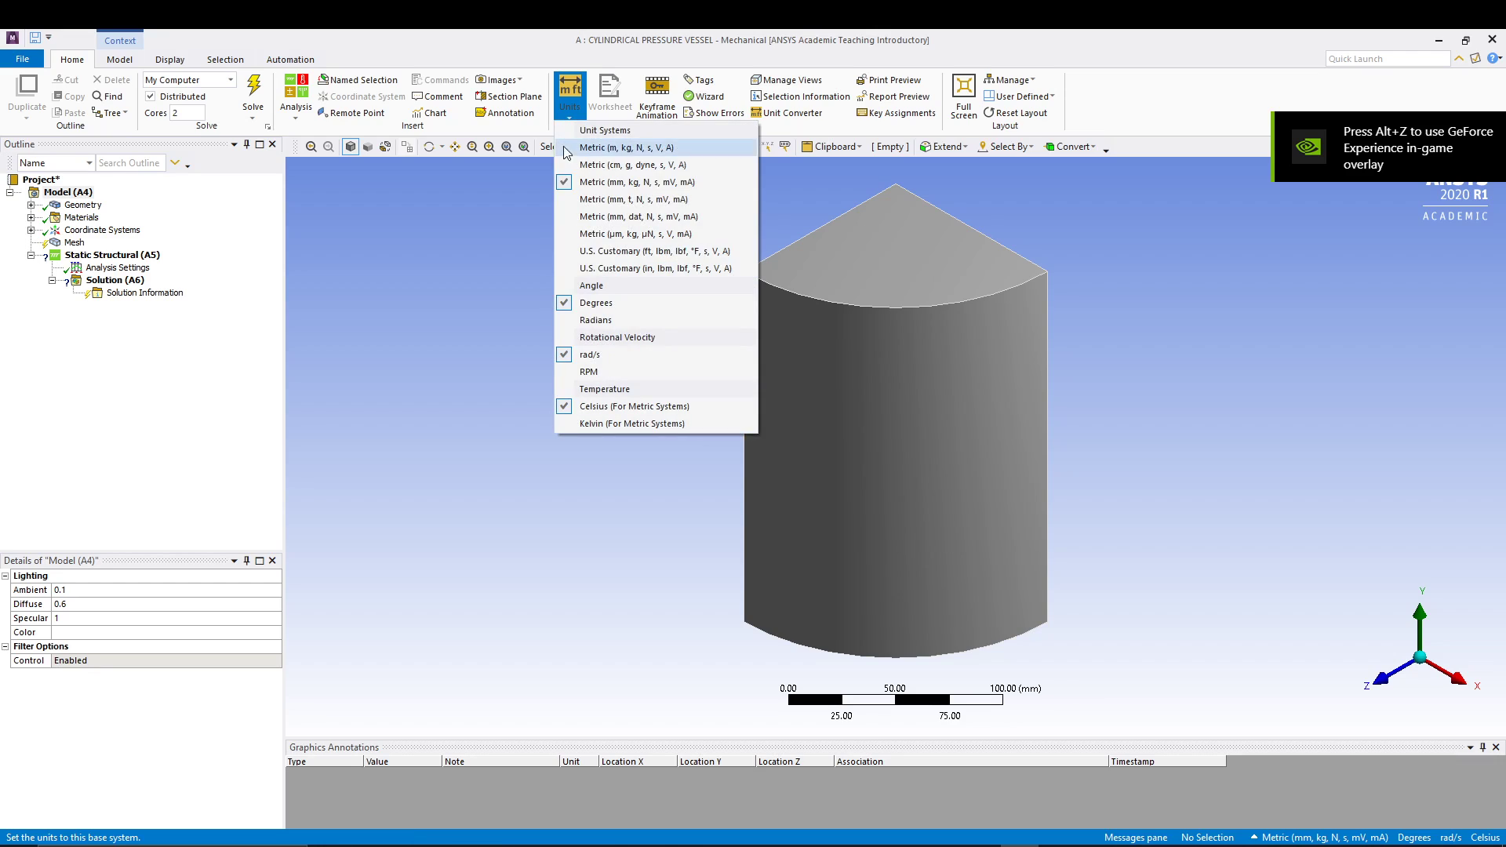
{"action": "left_click", "coordinate": [579, 110]}
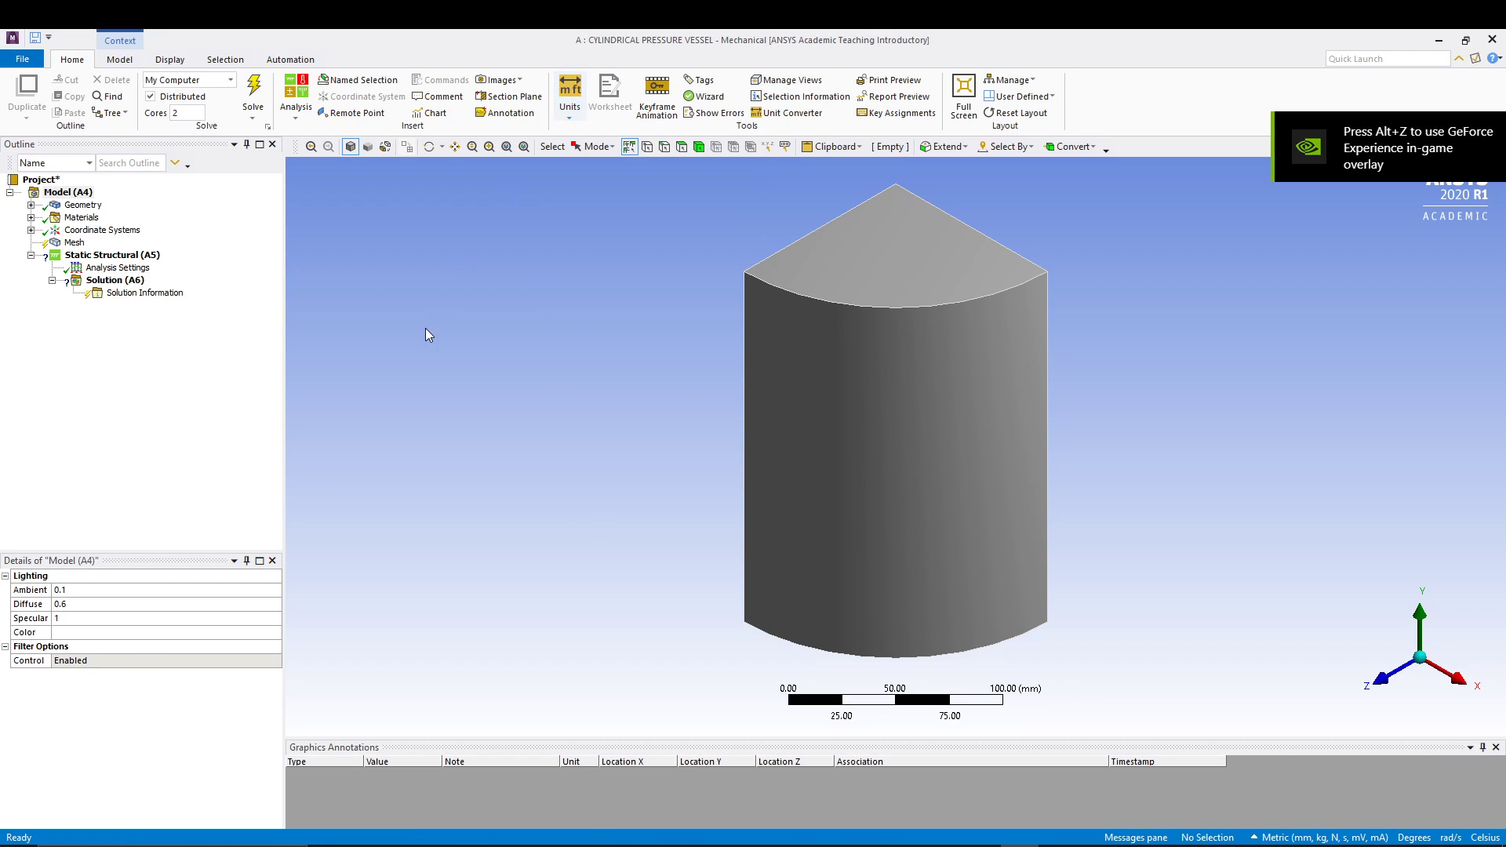
- Generate the vessel's mesh with the default element size
{"action": "middle_click_drag", "start_coordinate": [512, 394], "coordinate": [1124, 356]}
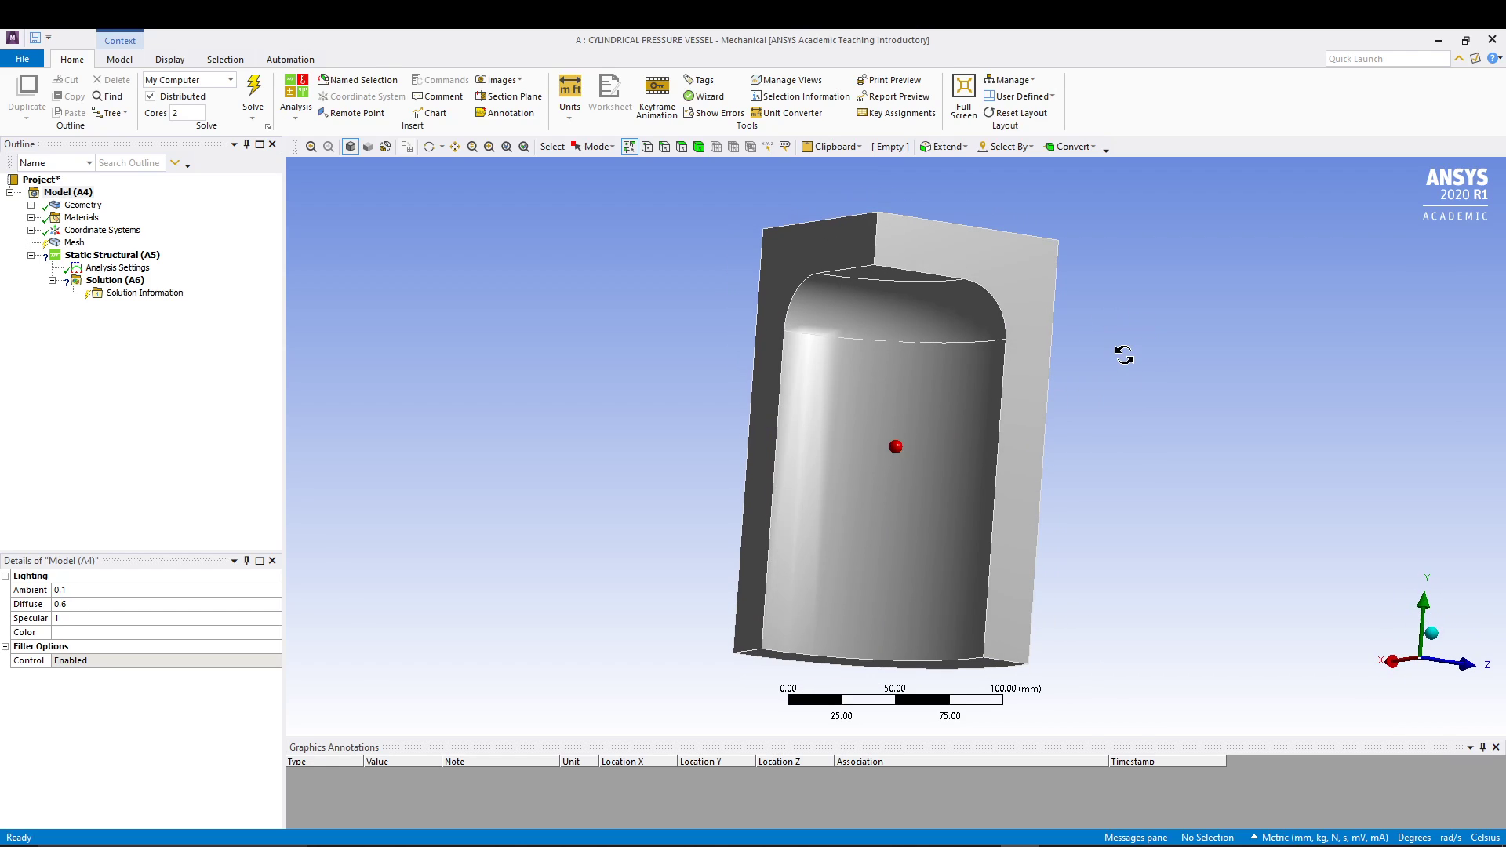
{"action": "right_click", "coordinate": [567, 379]}
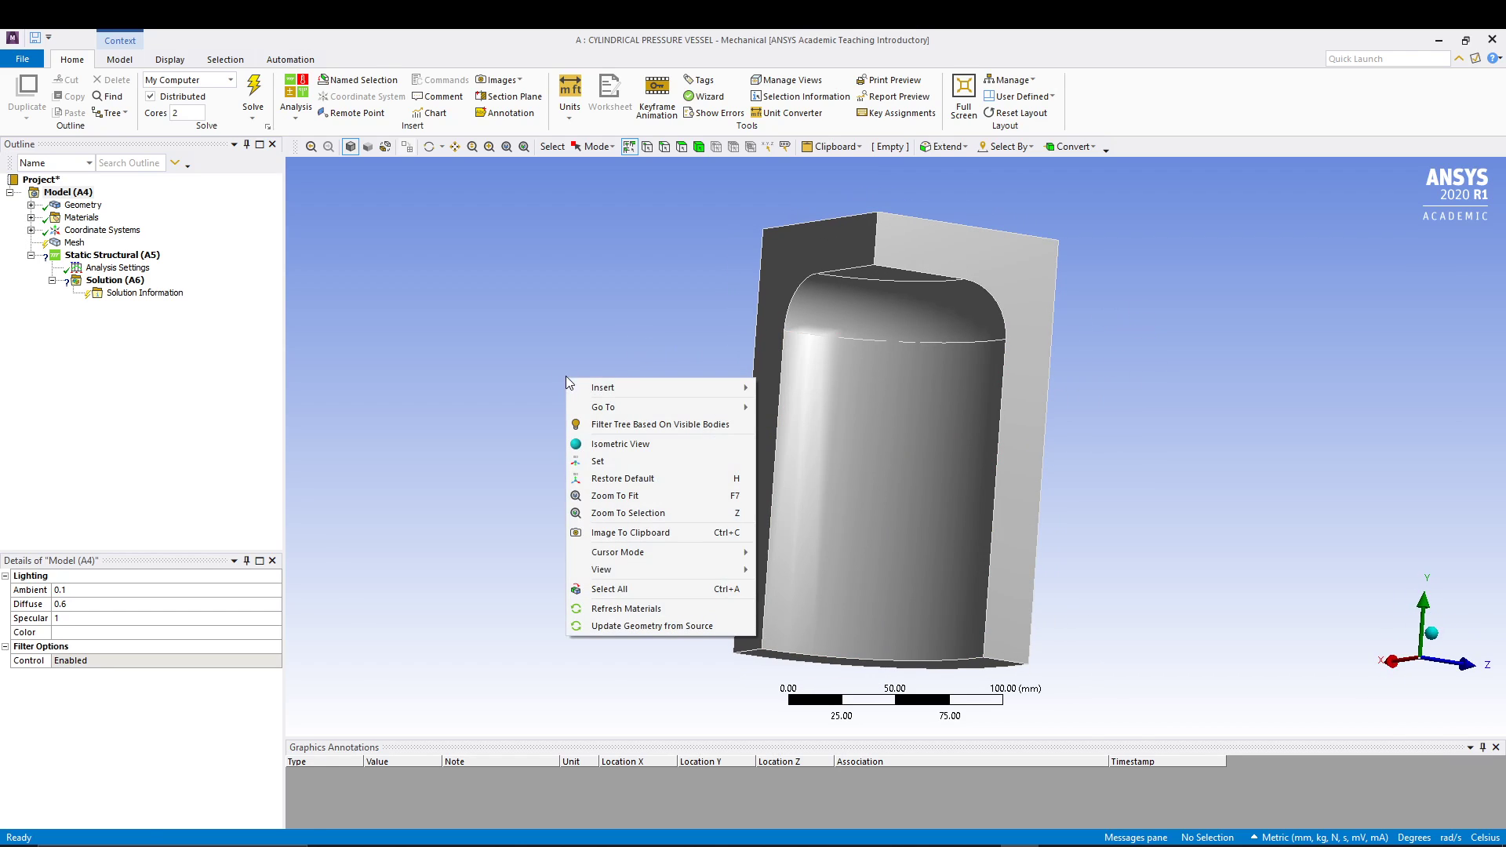
{"action": "left_click", "coordinate": [598, 445]}
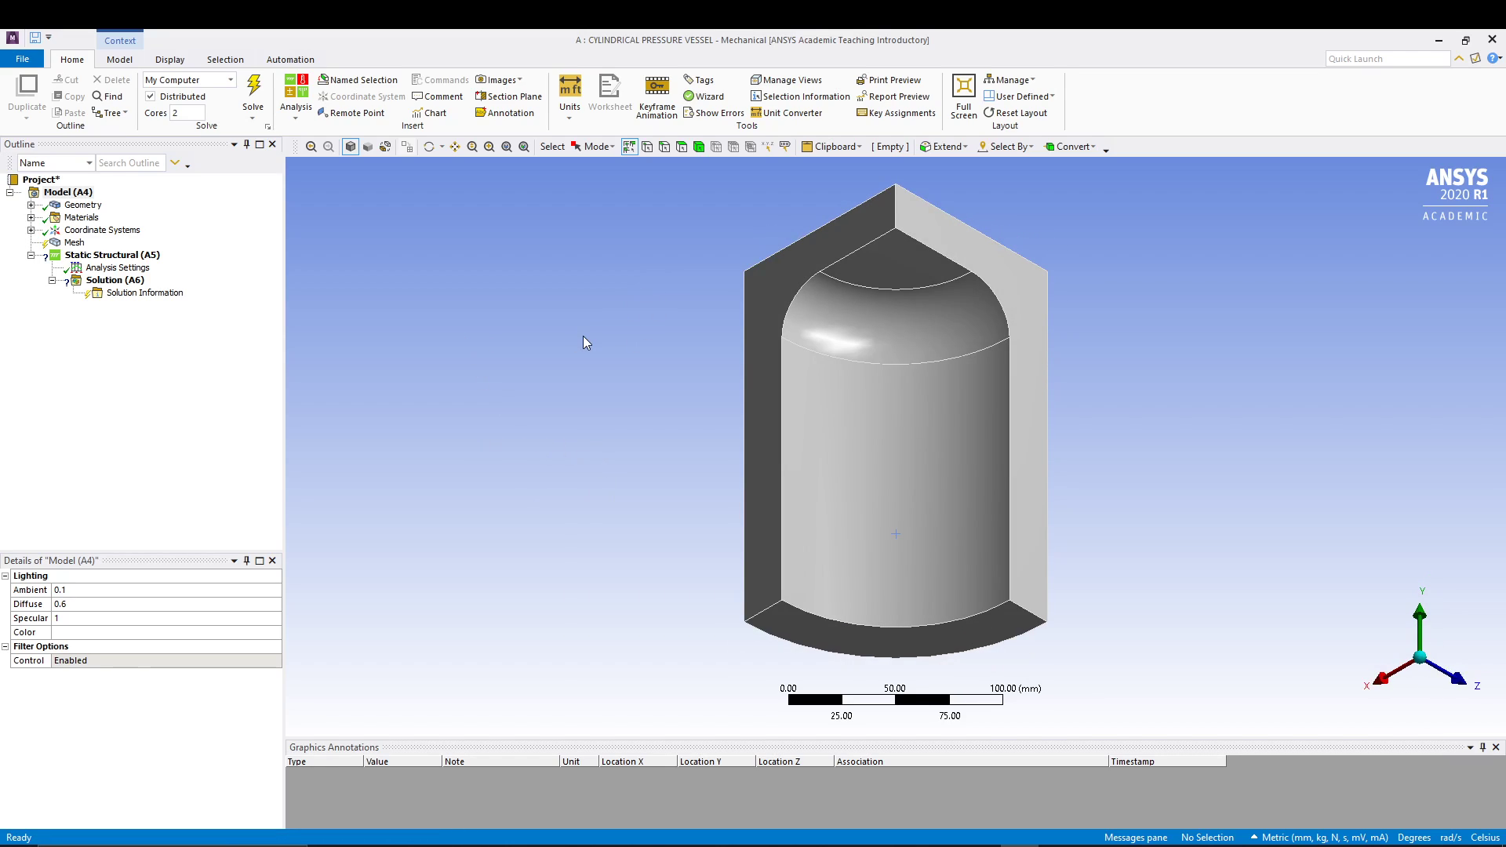
{"action": "left_click", "coordinate": [129, 400]}
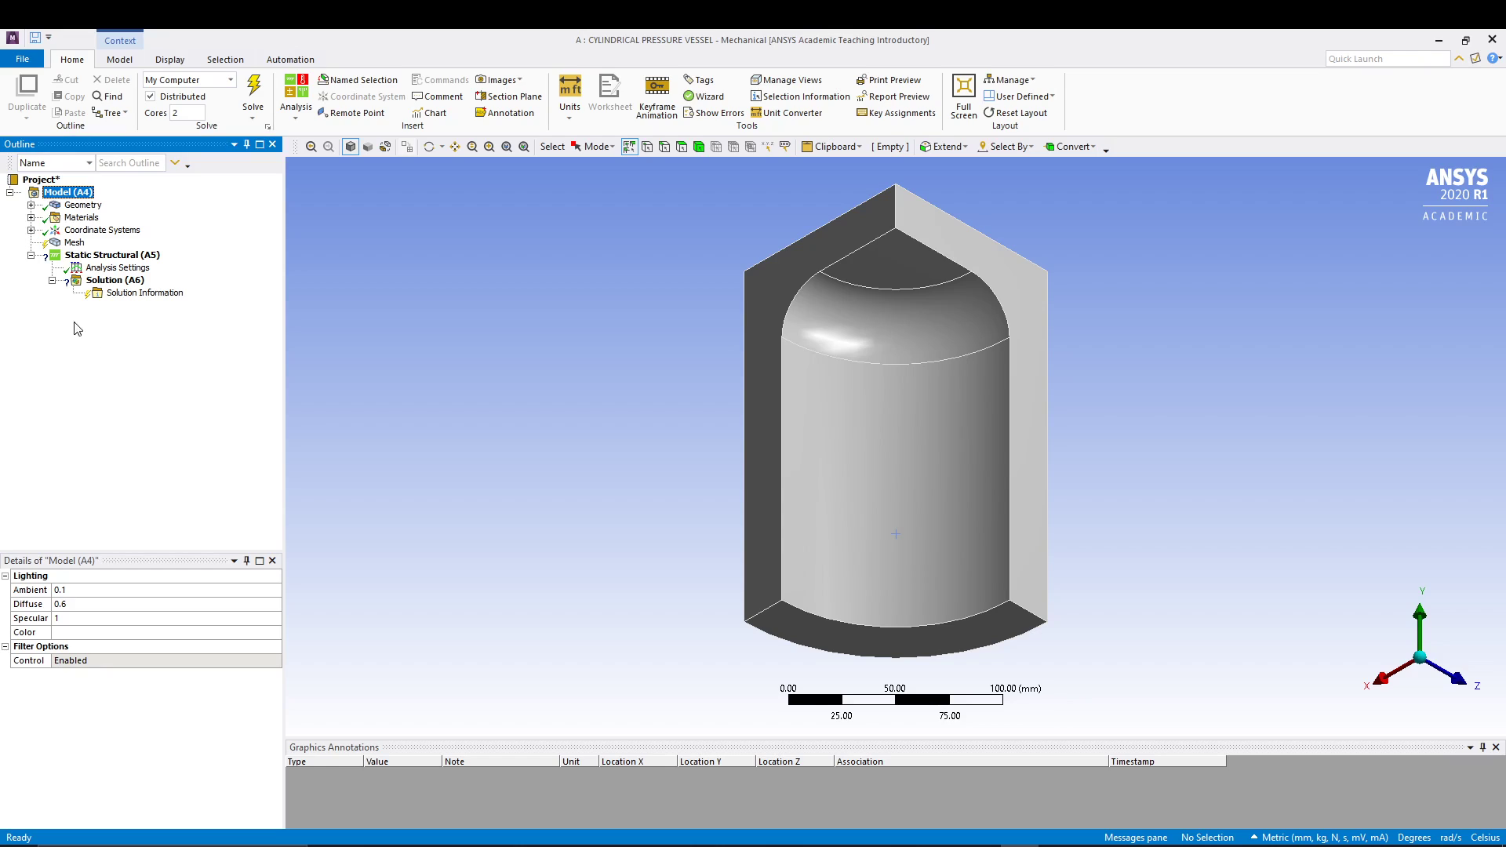
{"action": "left_click", "coordinate": [72, 243]}
{"action": "right_click", "coordinate": [74, 243]}
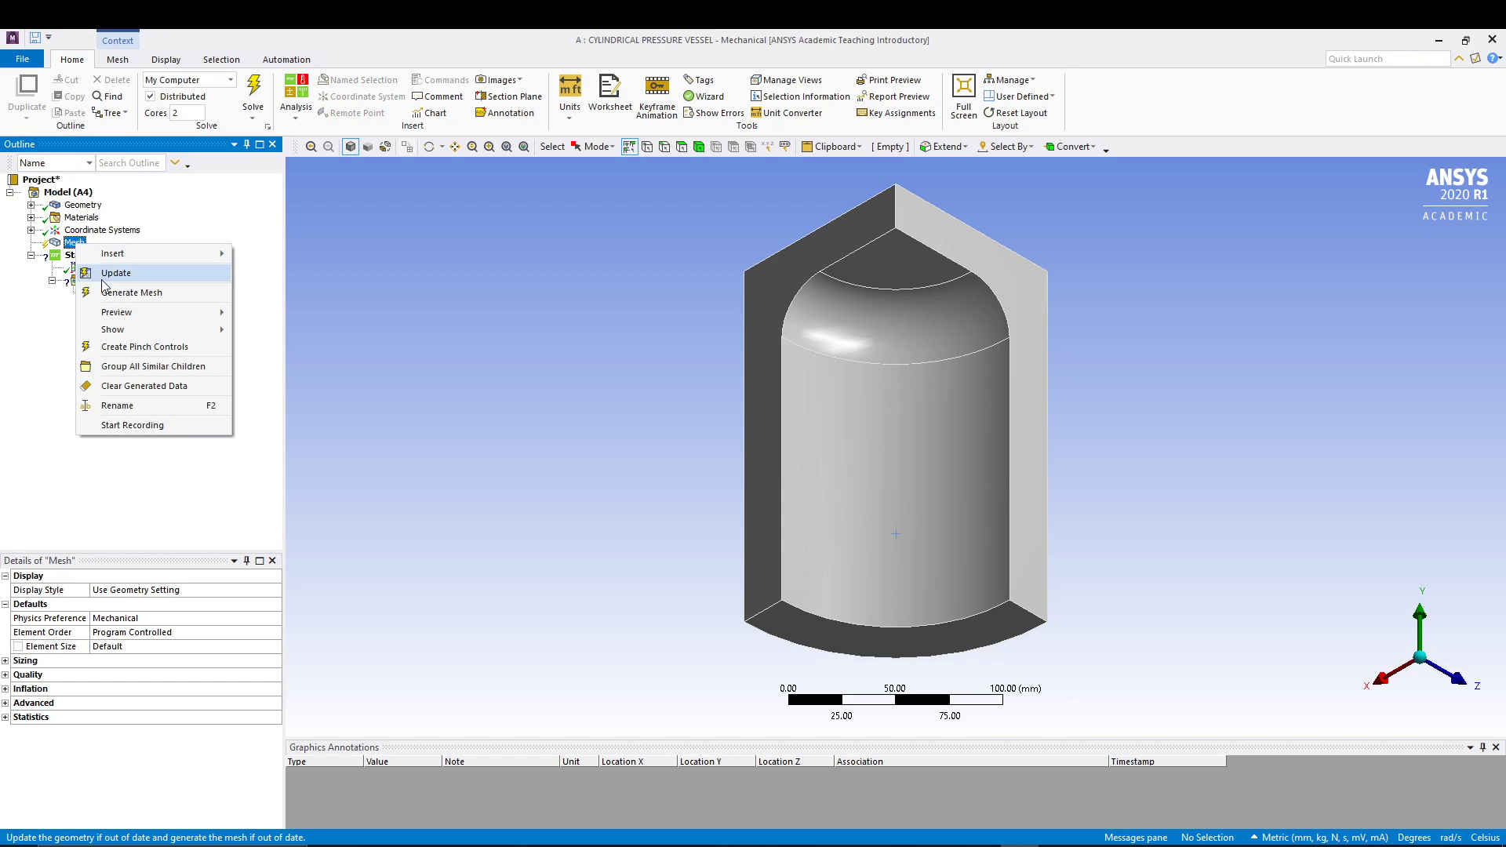
{"action": "left_click", "coordinate": [114, 293]}
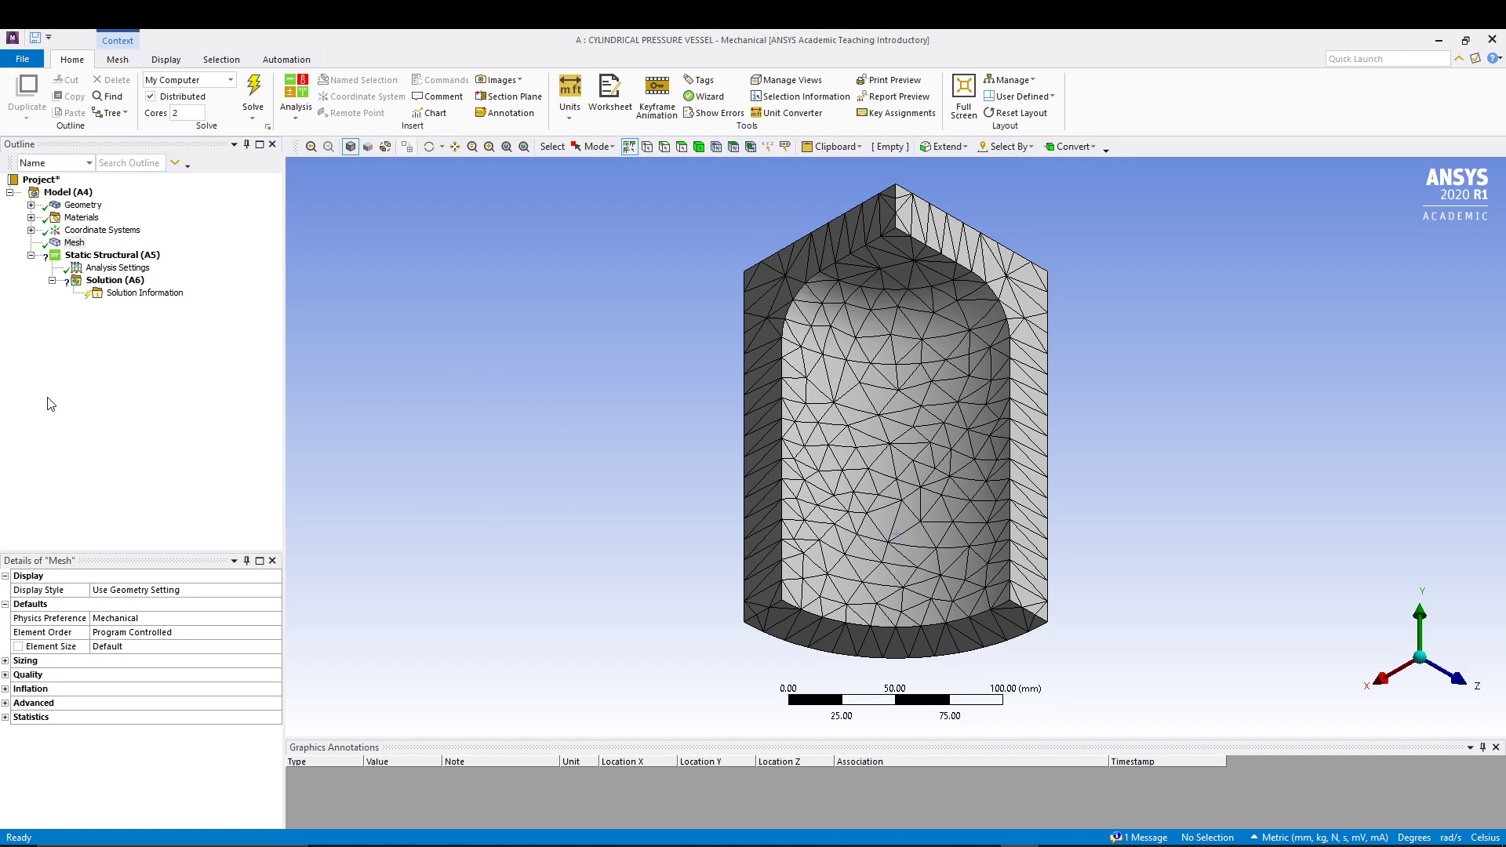
- Add a Displacement support on the cut face in the YZ plane with its X component set to 0
{"action": "left_click", "coordinate": [107, 256]}
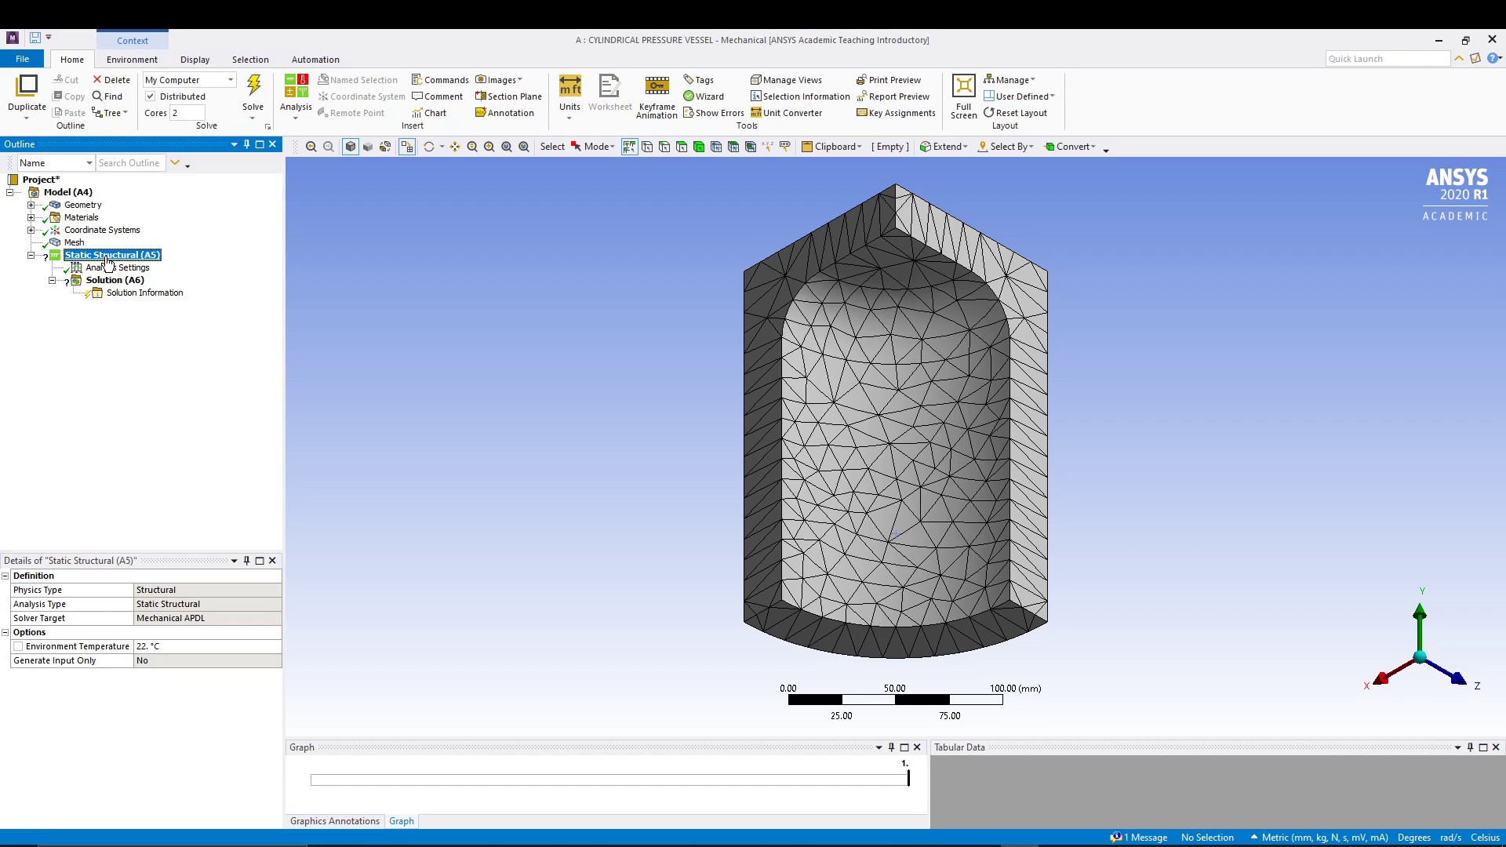
{"action": "right_click", "coordinate": [108, 259]}
{"action": "mouse_move", "coordinate": [216, 266]}
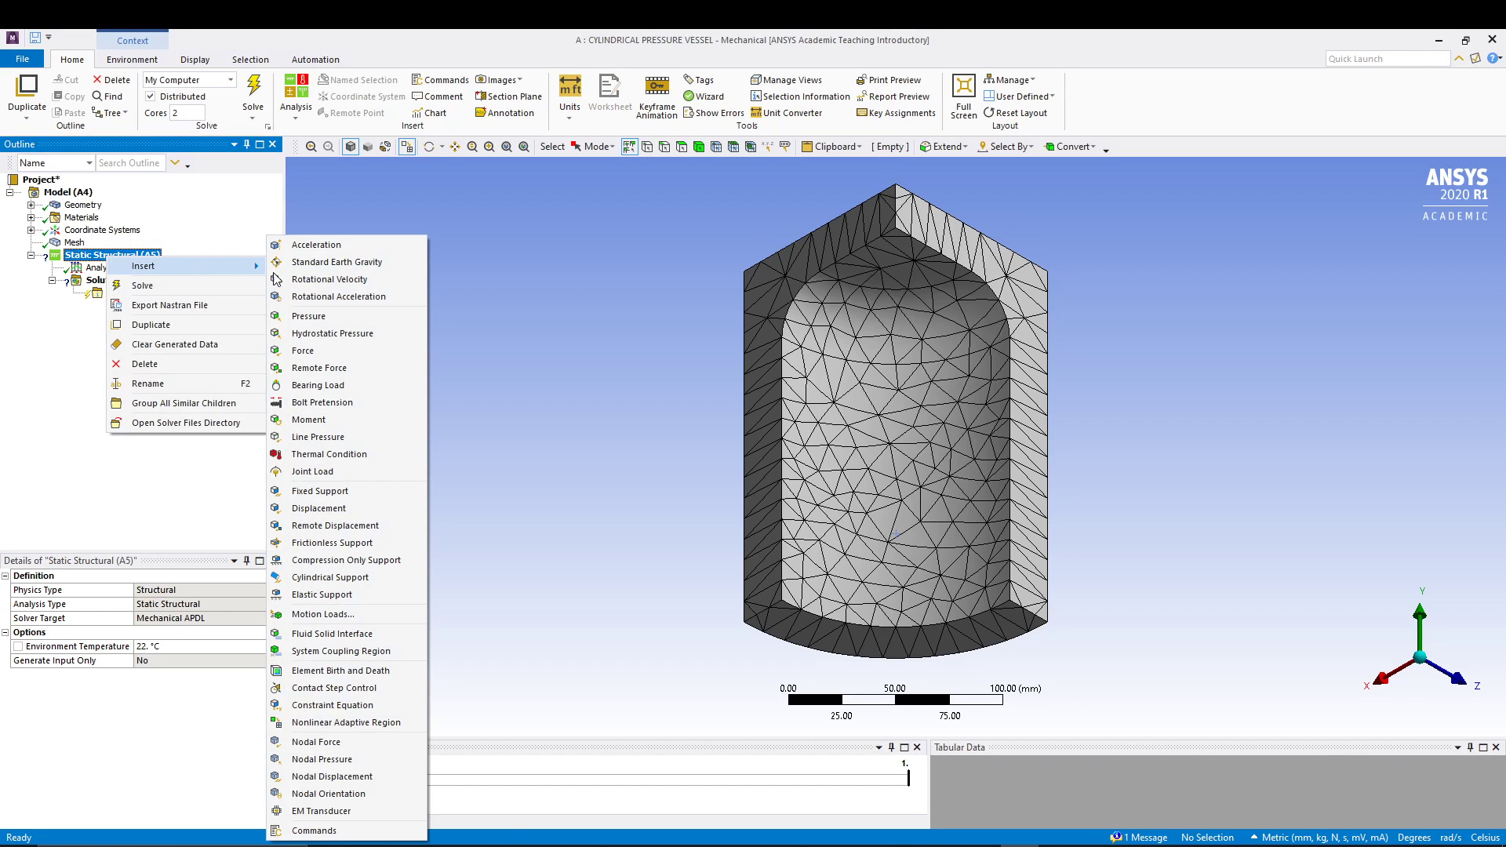
{"action": "left_click", "coordinate": [318, 509]}
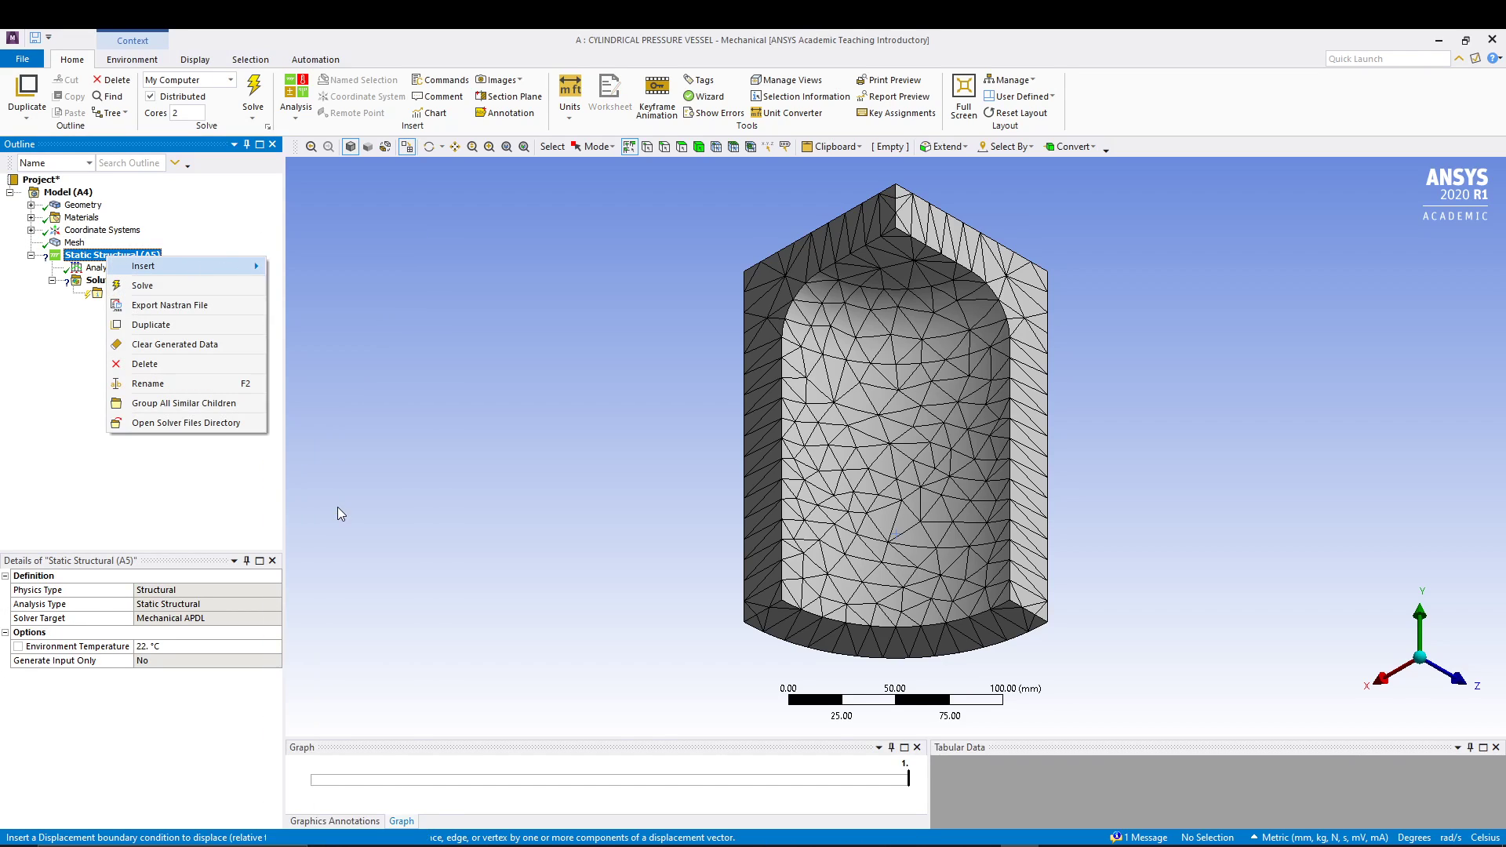
{"action": "left_click", "coordinate": [1030, 303]}
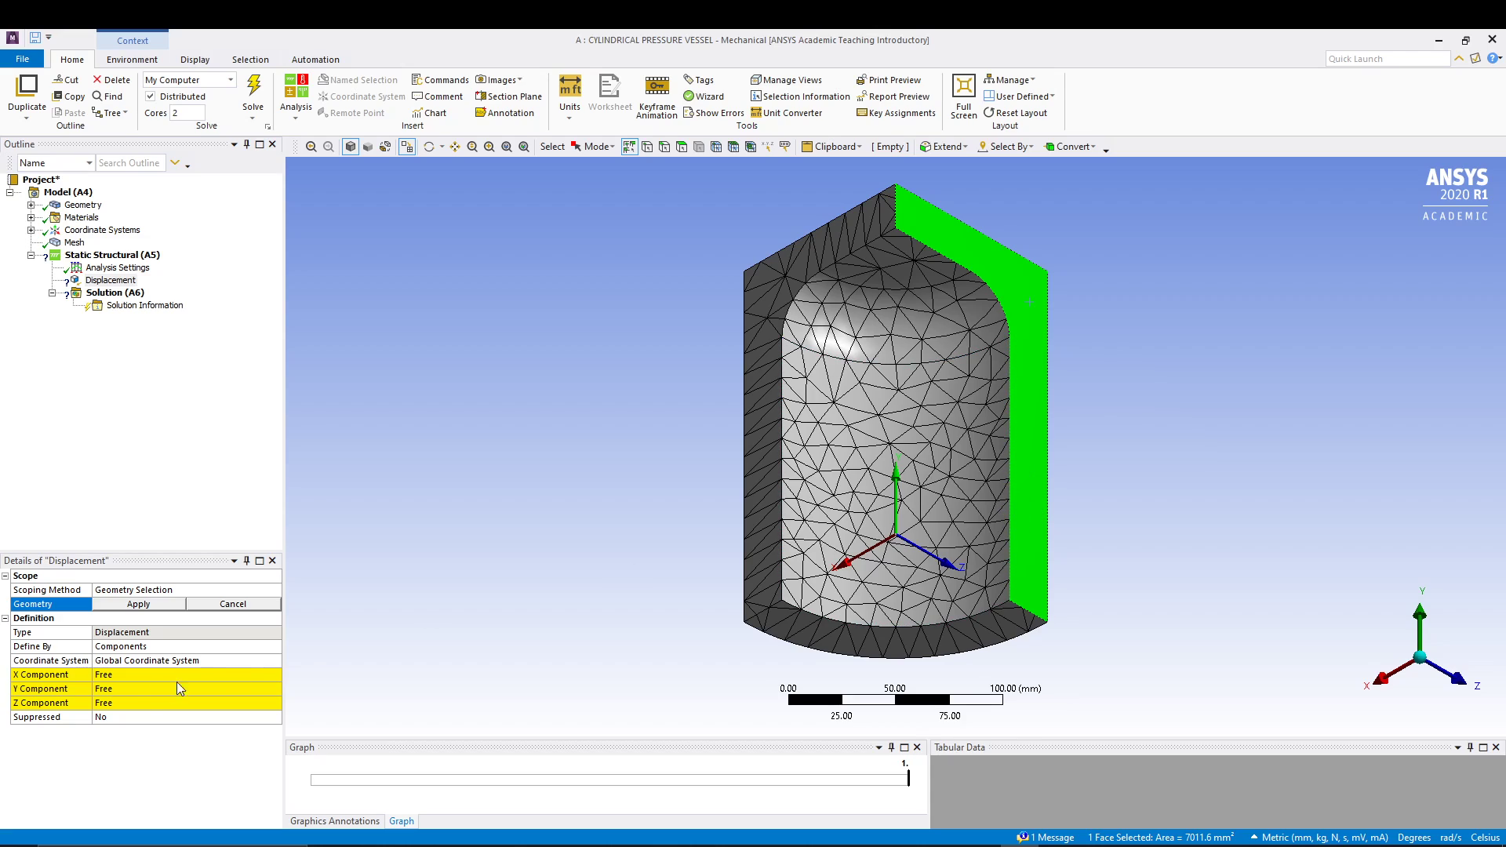
{"action": "left_click", "coordinate": [118, 675]}
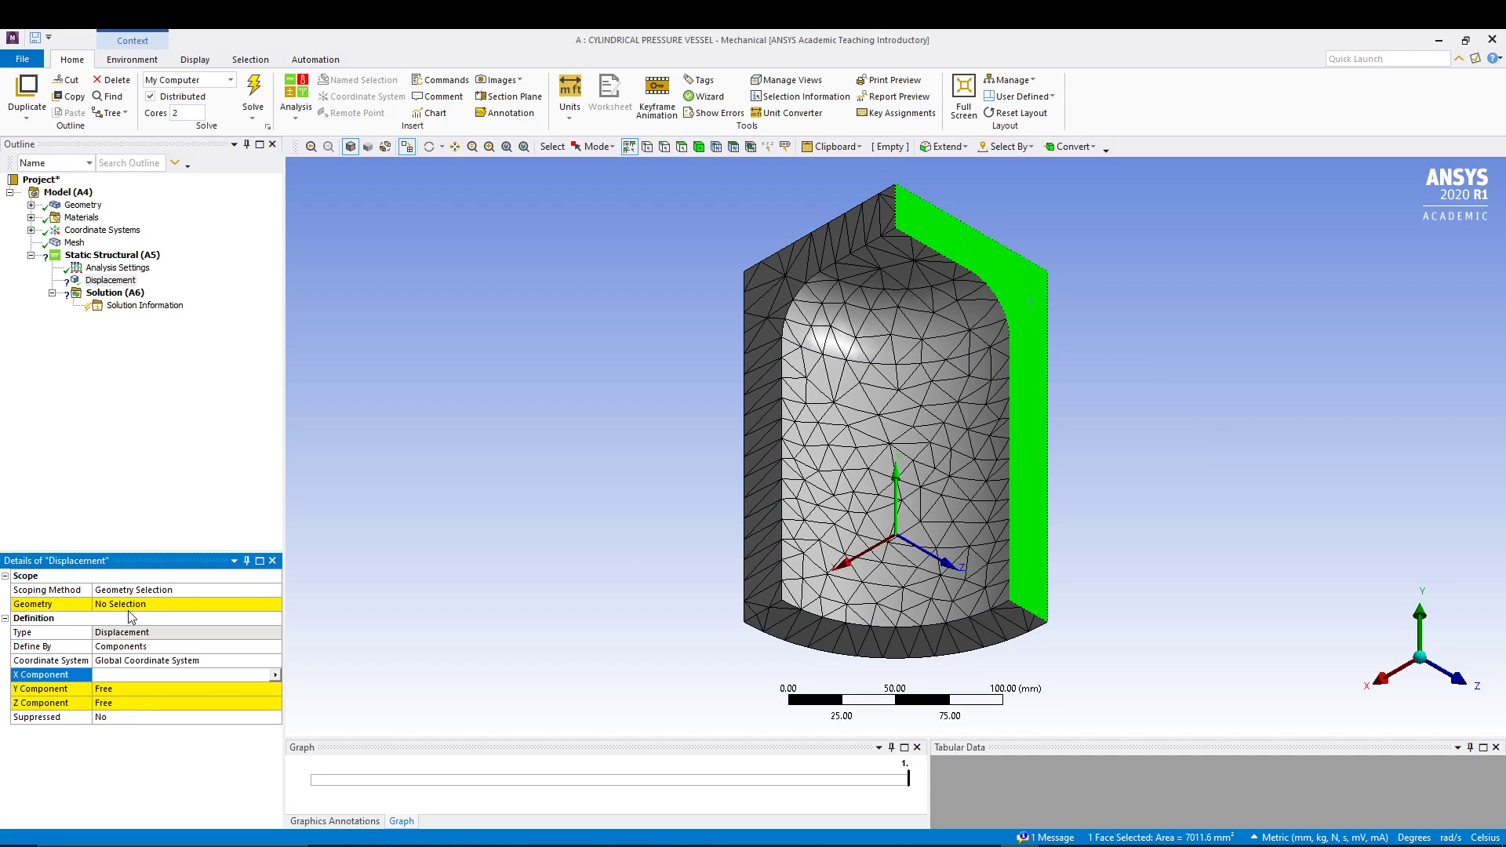
{"action": "left_click", "coordinate": [130, 605]}
{"action": "left_click", "coordinate": [128, 605]}
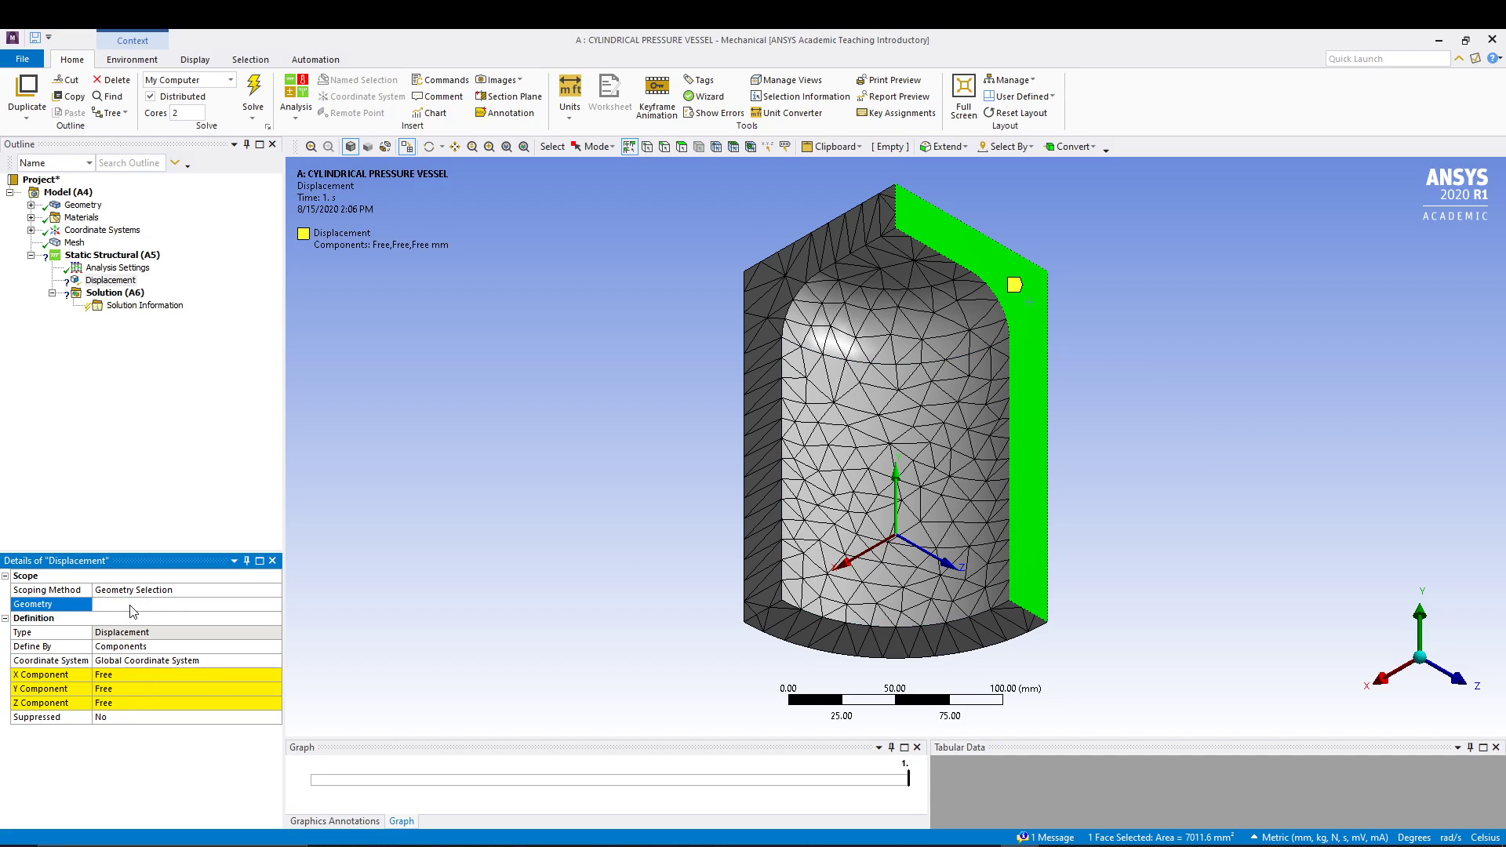
{"action": "left_click", "coordinate": [129, 675]}
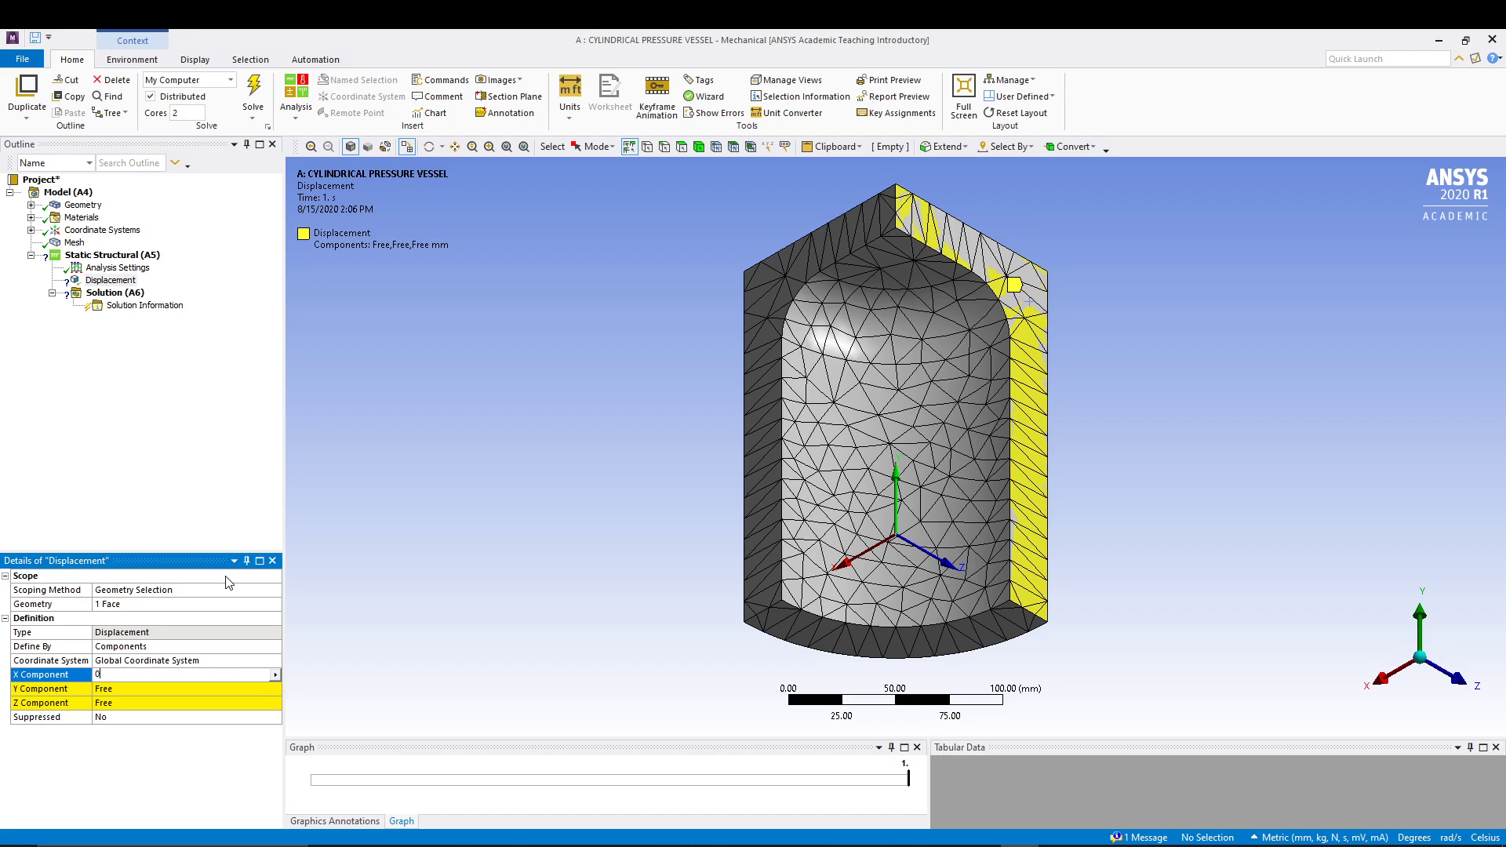
- Add a second Displacement support on the cut face in the XY plane with its Z component set to 0
{"action": "right_click", "coordinate": [109, 258]}
{"action": "mouse_move", "coordinate": [234, 267]}
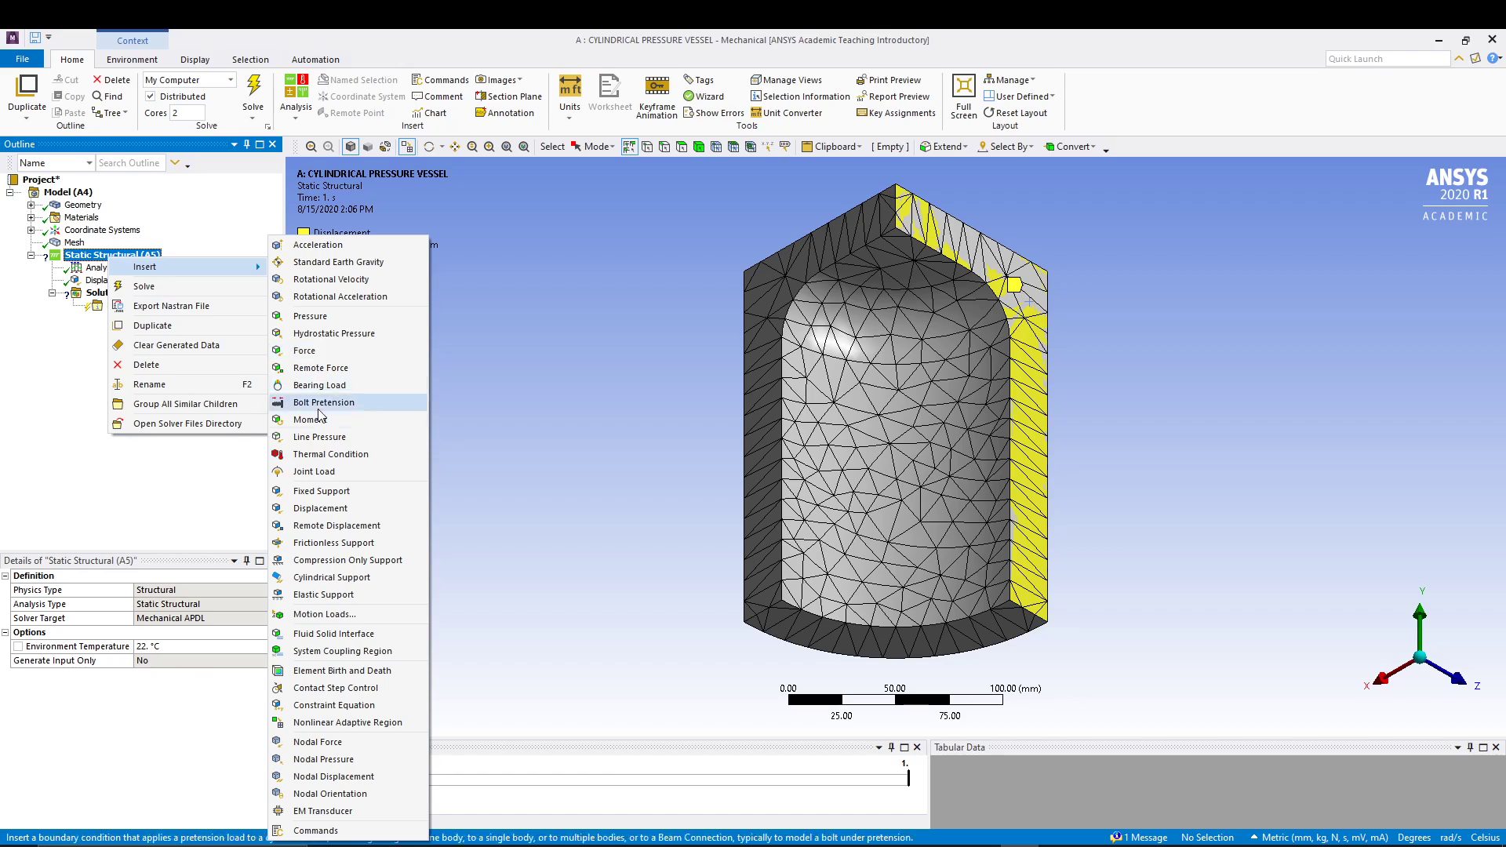
{"action": "left_click", "coordinate": [341, 510]}
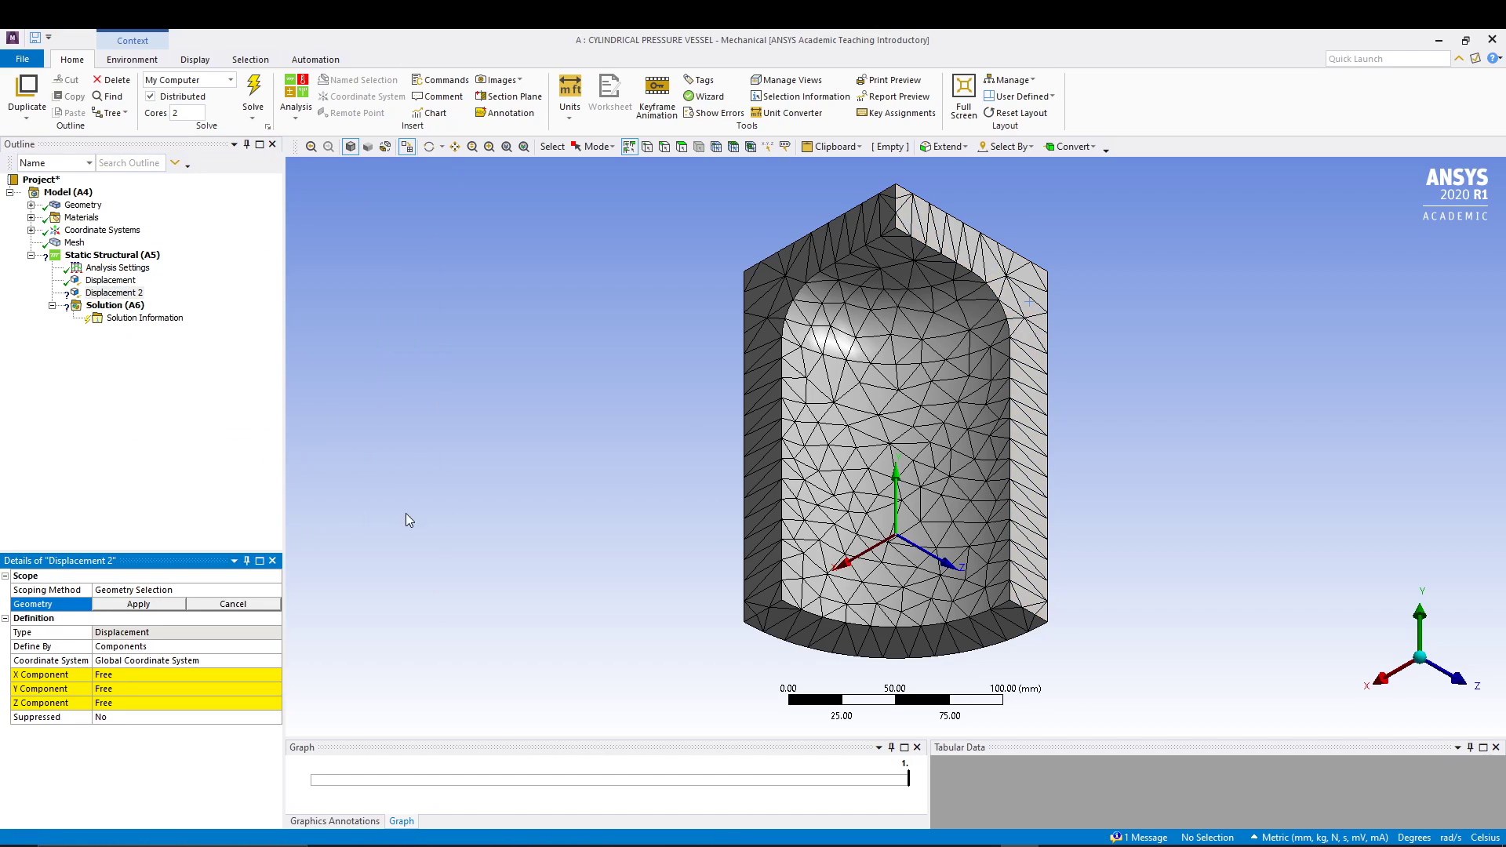
{"action": "left_click", "coordinate": [765, 370]}
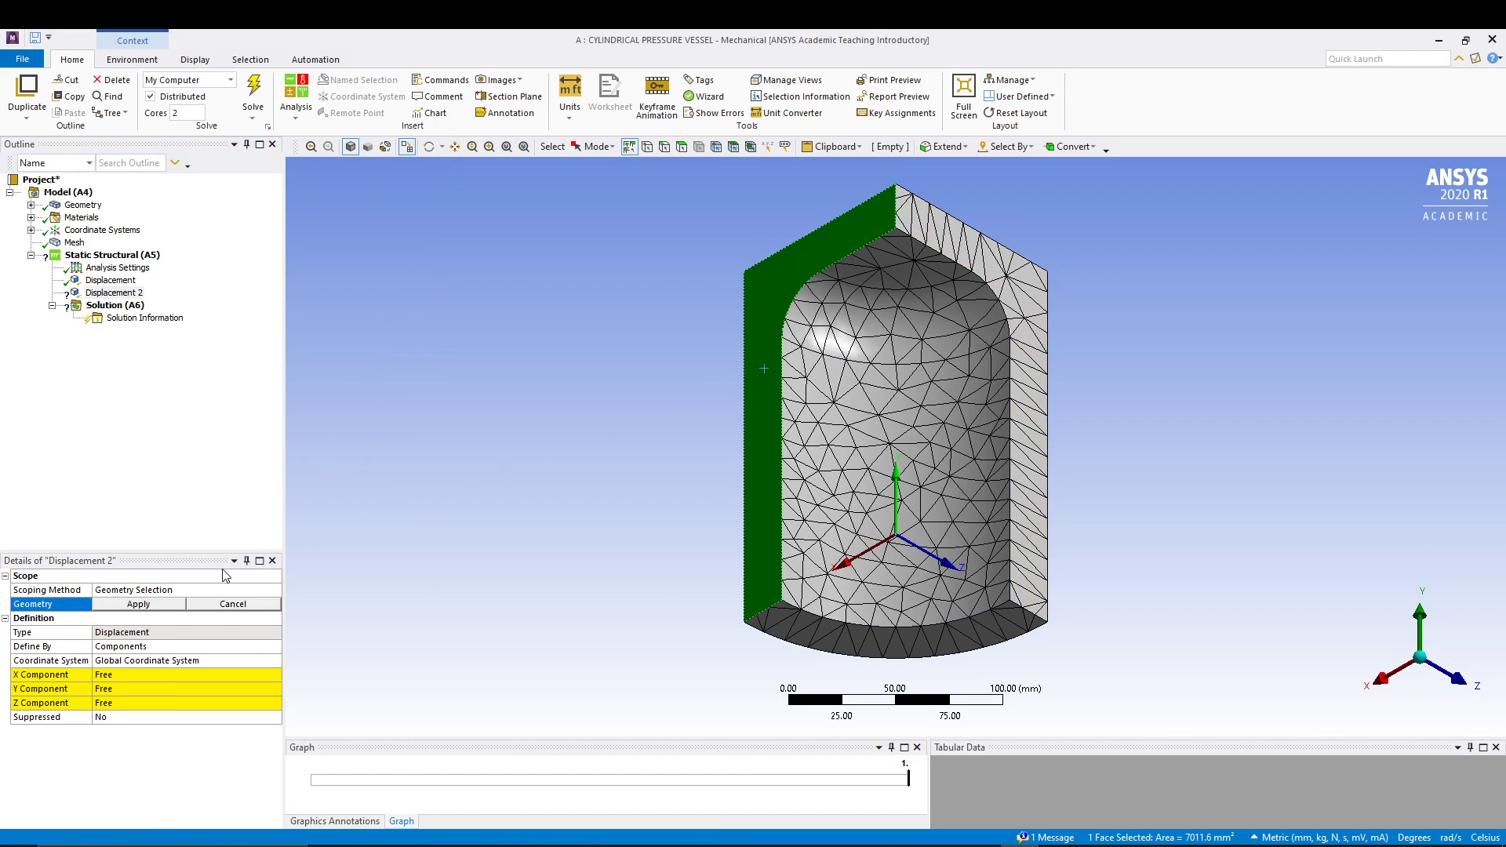
{"action": "left_click", "coordinate": [122, 703]}
{"action": "type", "text": "0"}
{"action": "key", "text": "Return"}
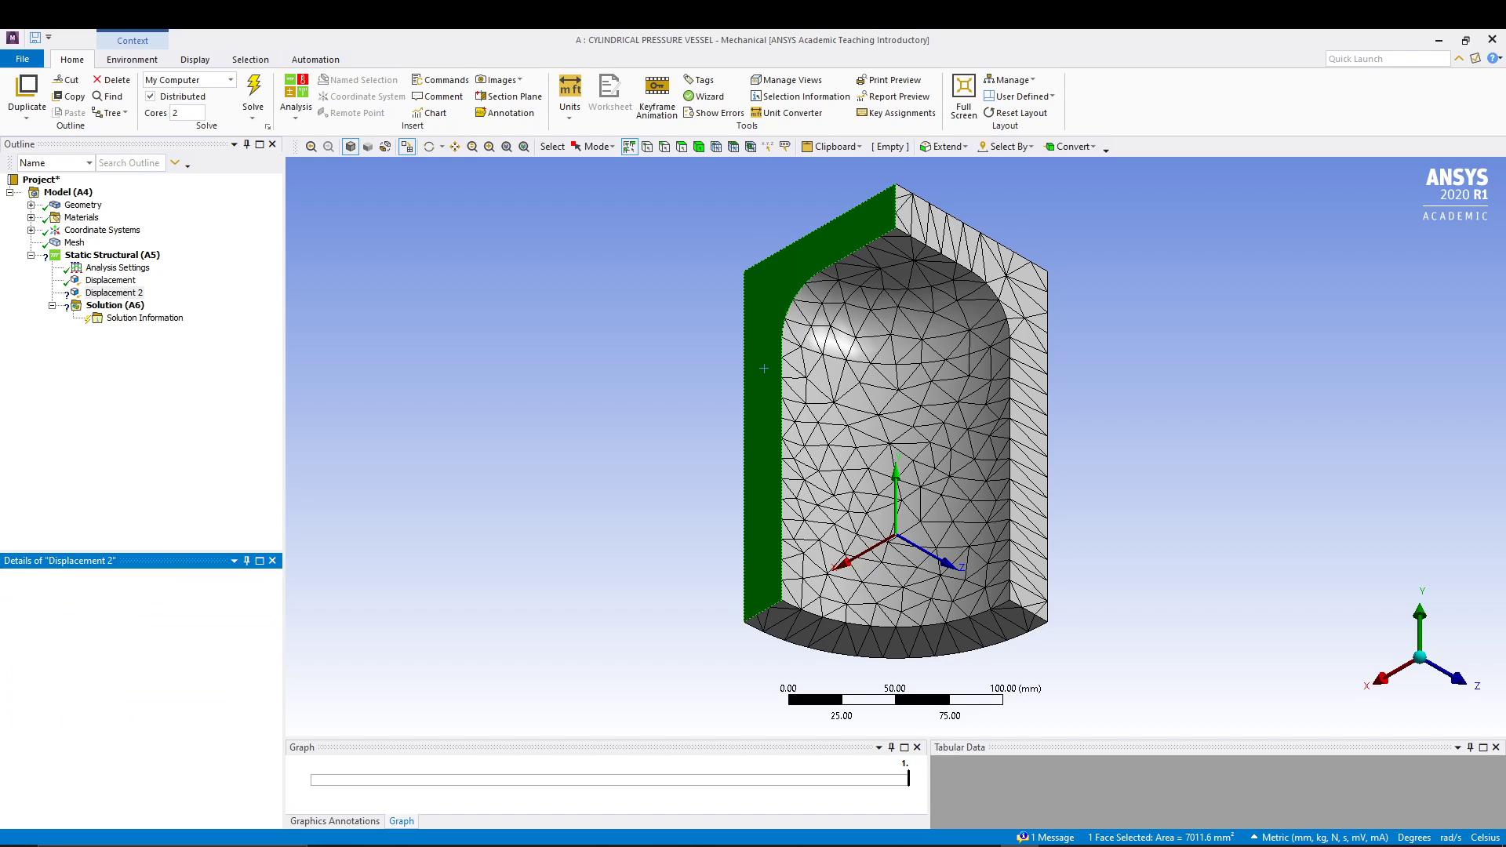
{"action": "left_click", "coordinate": [159, 609]}
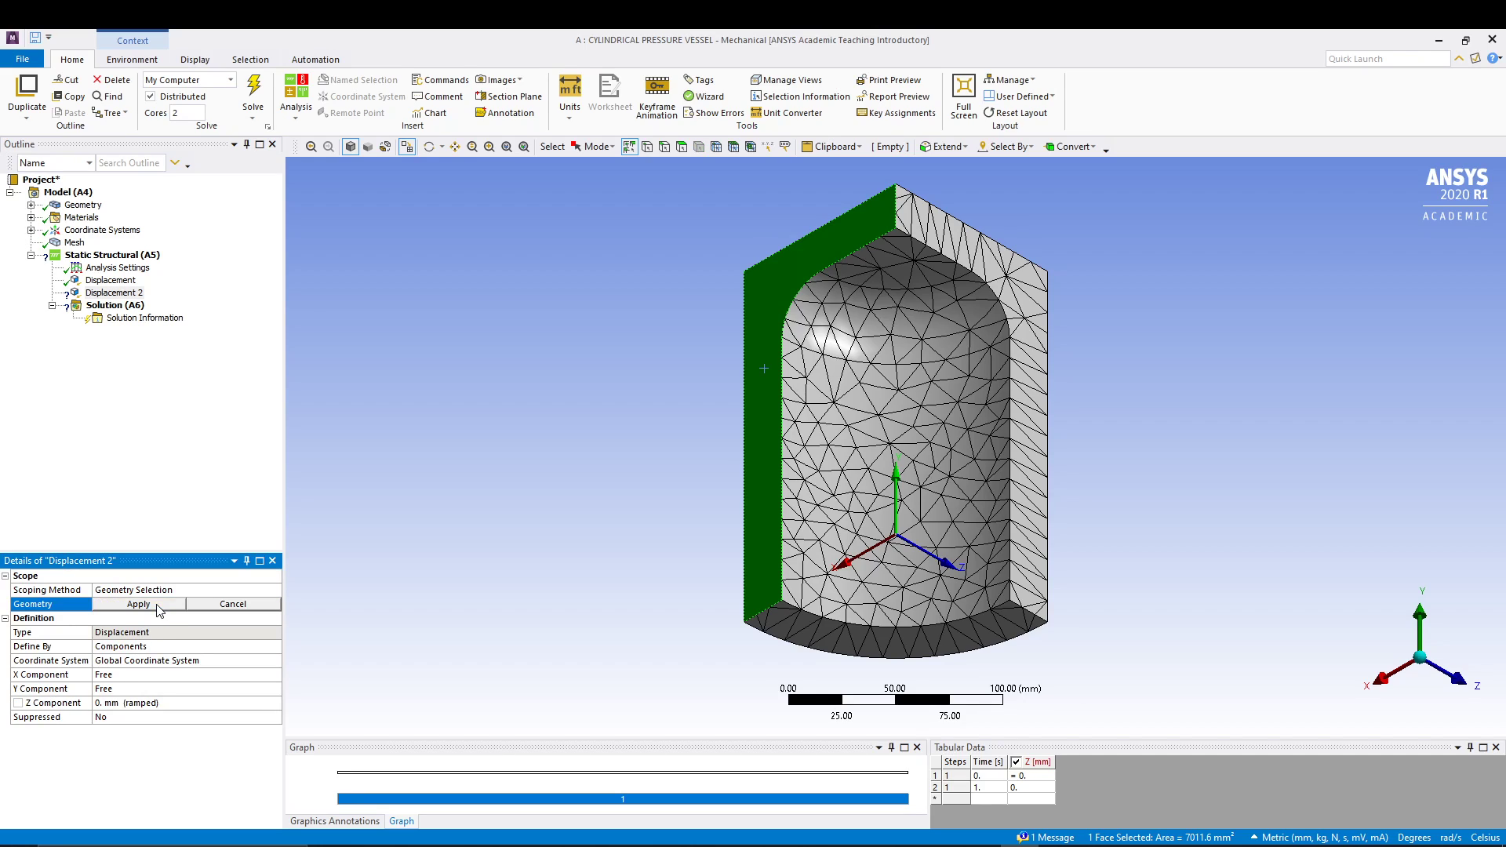
{"action": "left_click", "coordinate": [169, 606]}
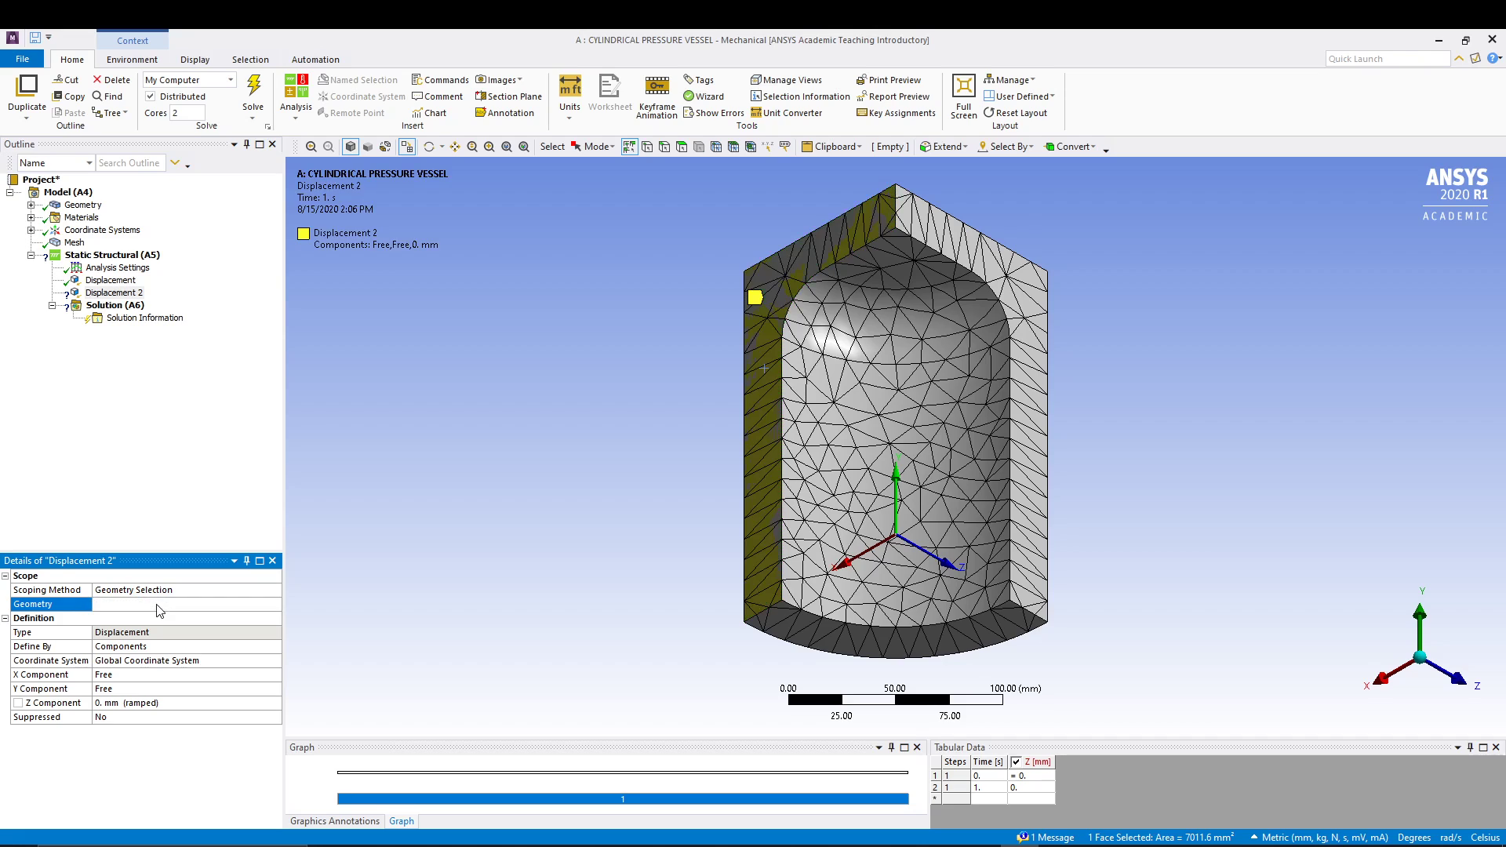
- Add a third Displacement support on the vessel's ring-shaped bottom face with its Y component set to 0
{"action": "right_click", "coordinate": [110, 255]}
{"action": "mouse_move", "coordinate": [196, 267]}
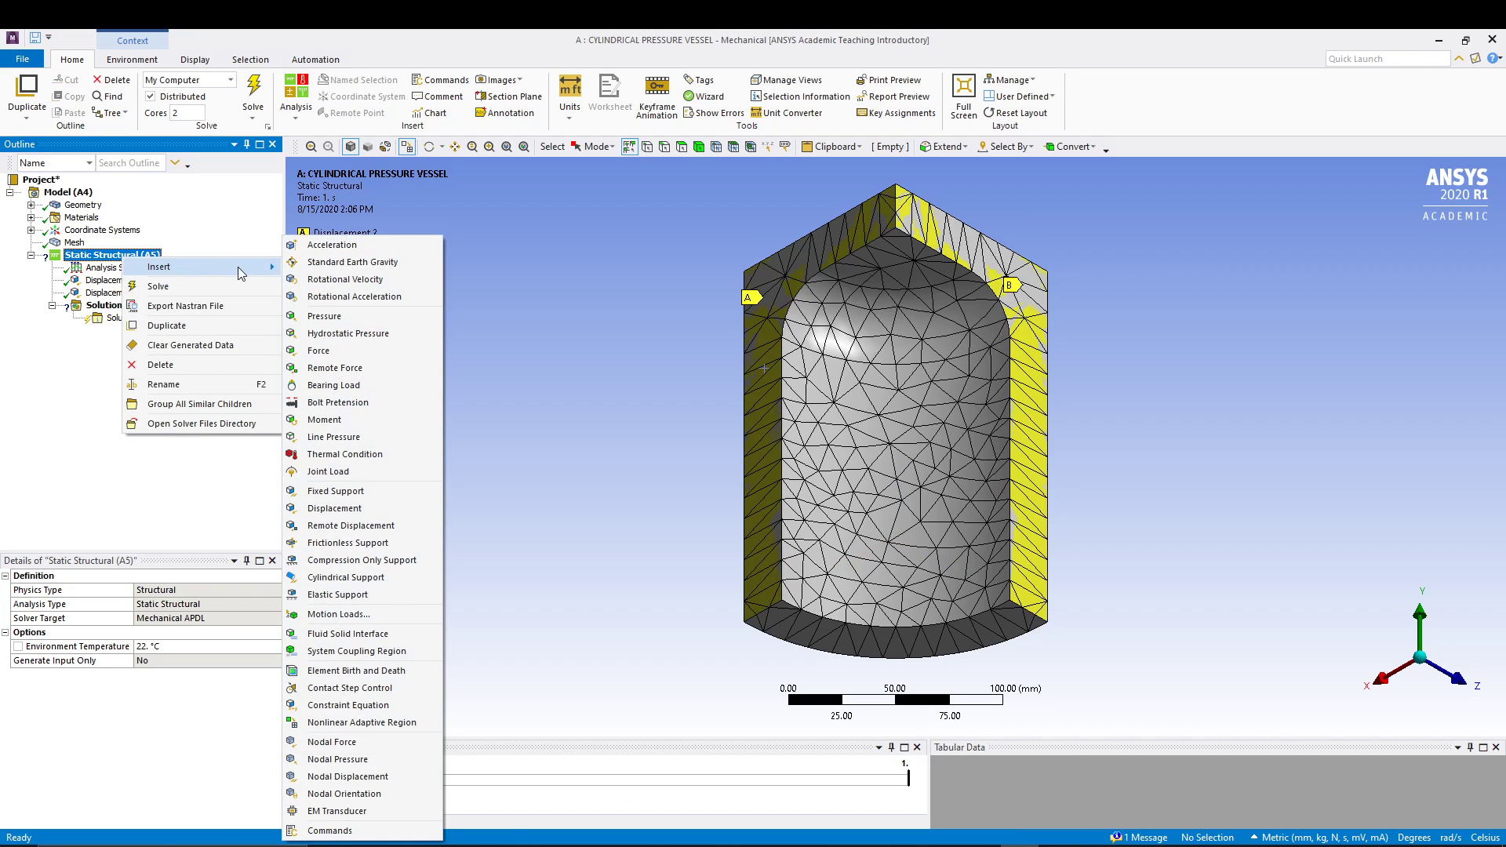
{"action": "left_click", "coordinate": [314, 509]}
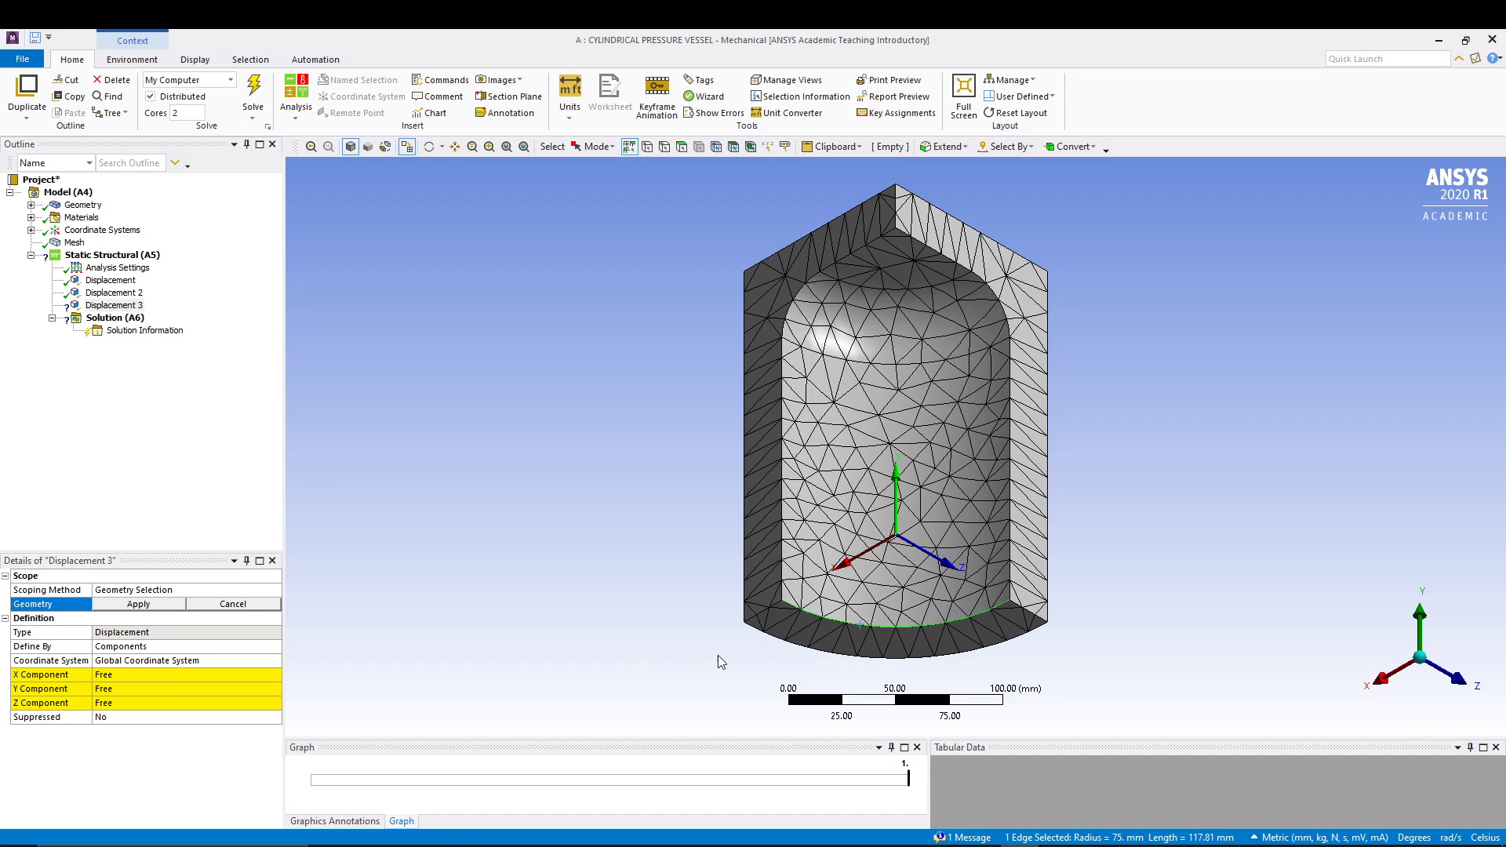
{"action": "left_click", "coordinate": [869, 645]}
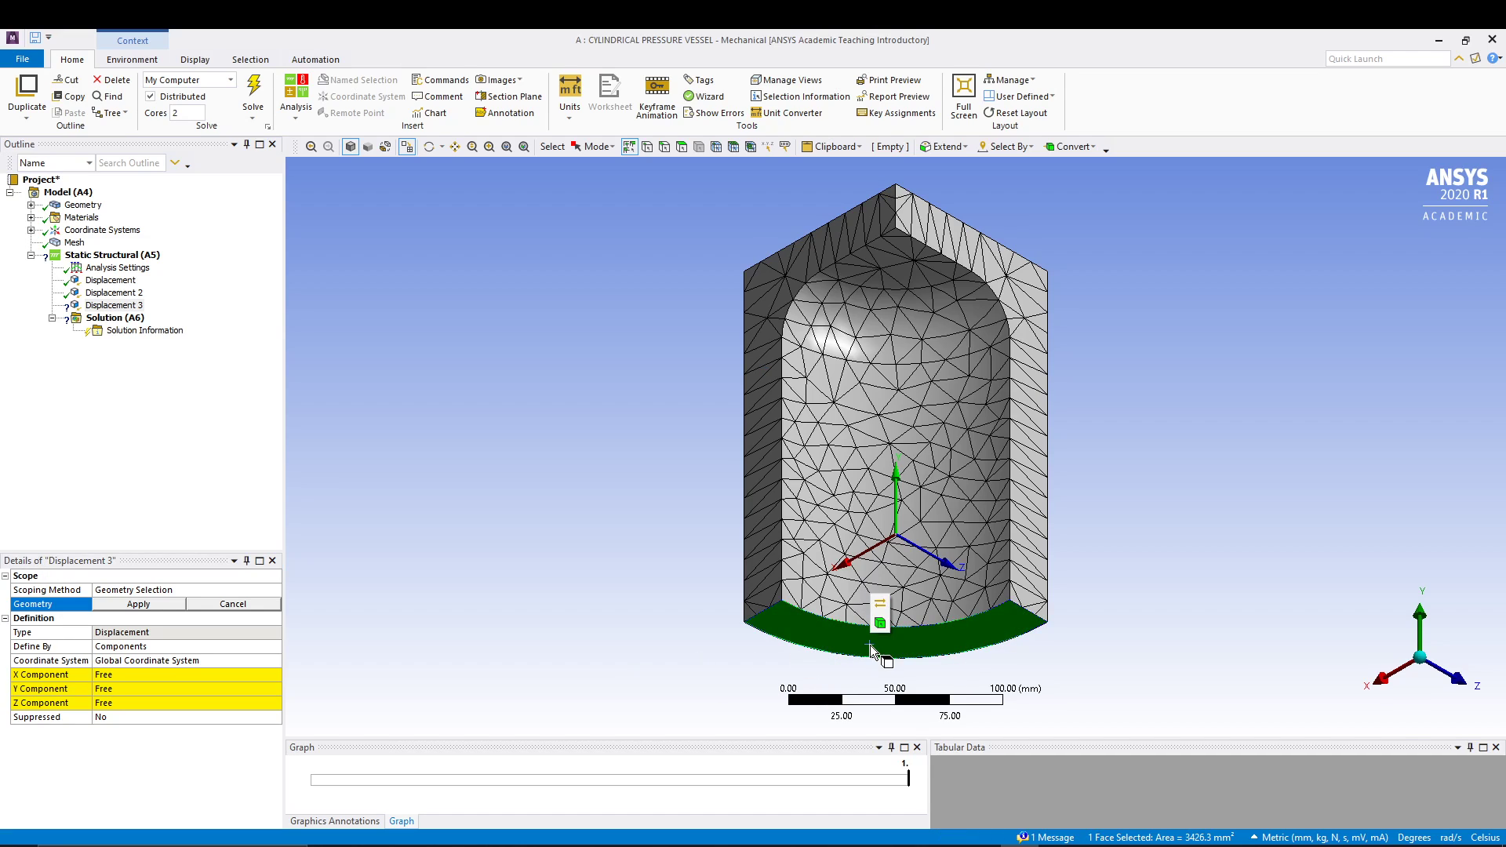
{"action": "left_click", "coordinate": [137, 605]}
{"action": "left_click", "coordinate": [151, 688]}
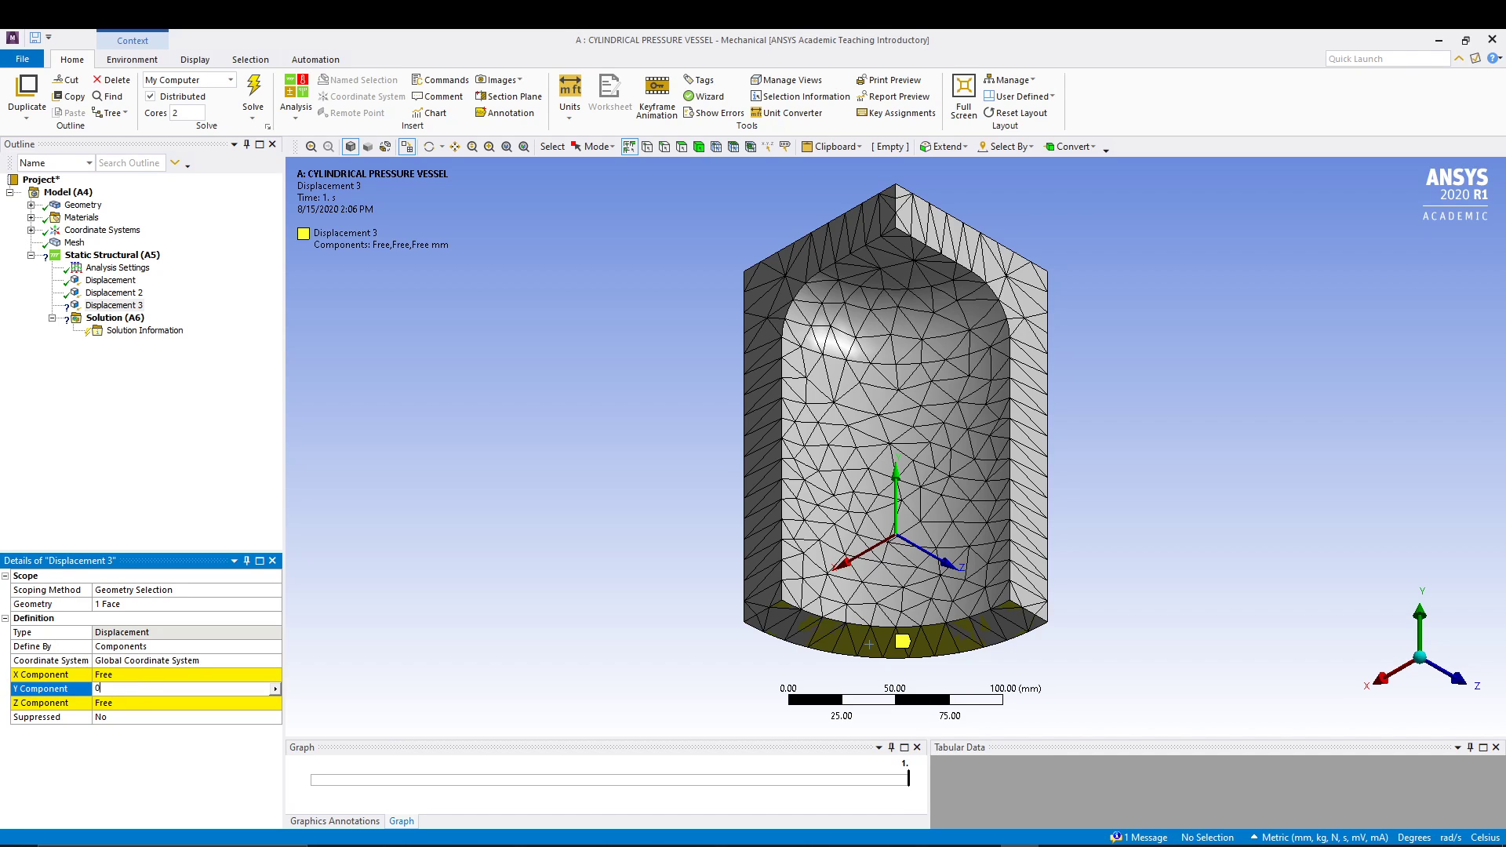
{"action": "type", "text": "0"}
{"action": "key", "text": "Return"}
- Add a Pressure load scoped to the vessel's three inner faces: the top, the fillet and the cylindrical wall
{"action": "mouse_move", "coordinate": [385, 481]}
{"action": "middle_mouse_down"}
{"action": "mouse_move", "coordinate": [505, 521]}
{"action": "mouse_move", "coordinate": [495, 484]}
{"action": "mouse_move", "coordinate": [500, 538]}
{"action": "mouse_move", "coordinate": [511, 528]}
{"action": "mouse_move", "coordinate": [462, 524]}
{"action": "middle_mouse_up"}
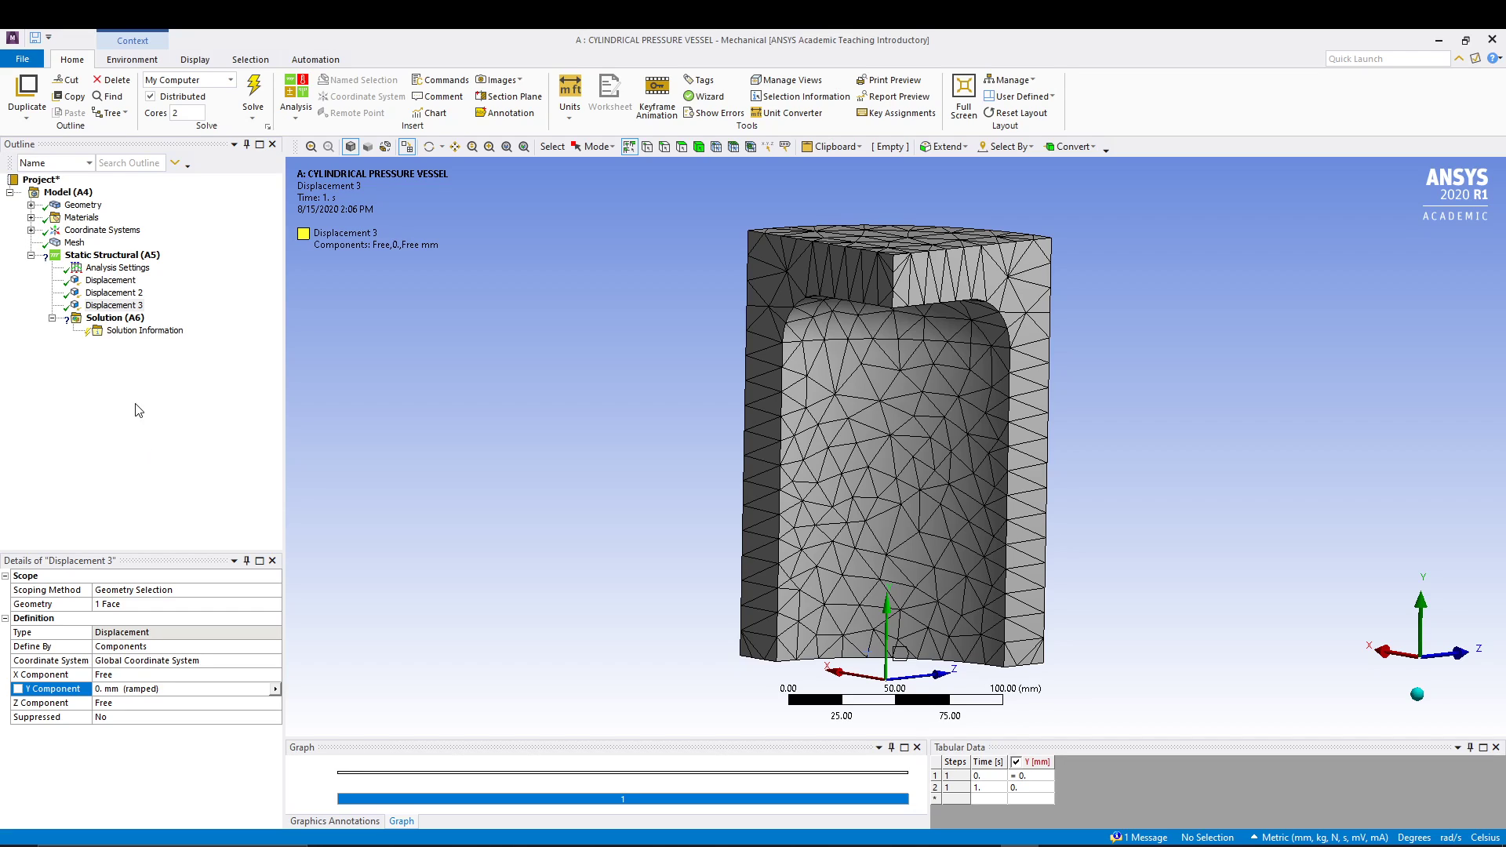
{"action": "left_click", "coordinate": [114, 255]}
{"action": "right_click", "coordinate": [115, 255]}
{"action": "mouse_move", "coordinate": [222, 265]}
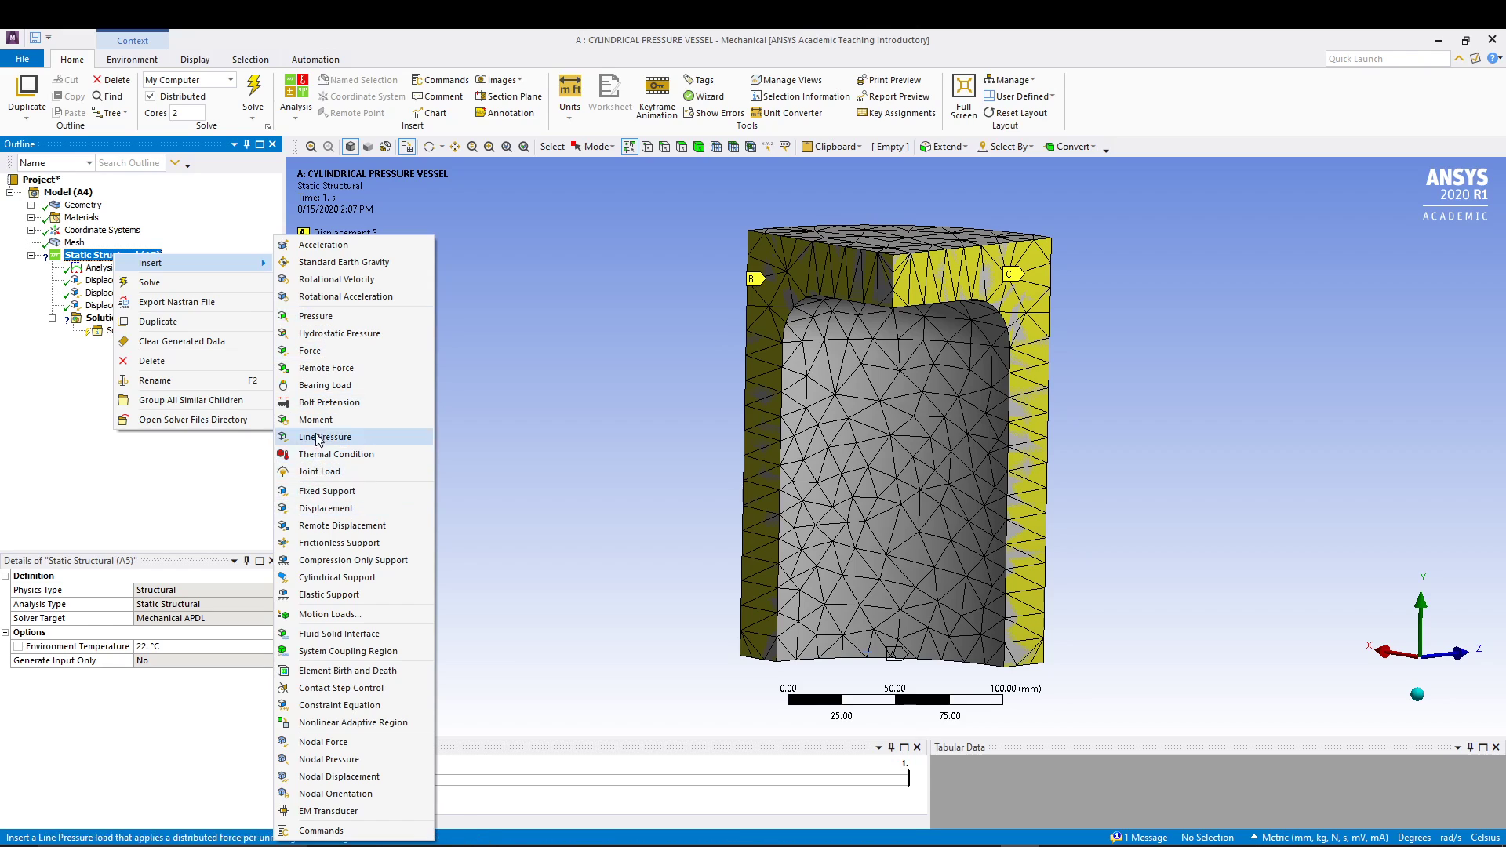
{"action": "left_click", "coordinate": [325, 316]}
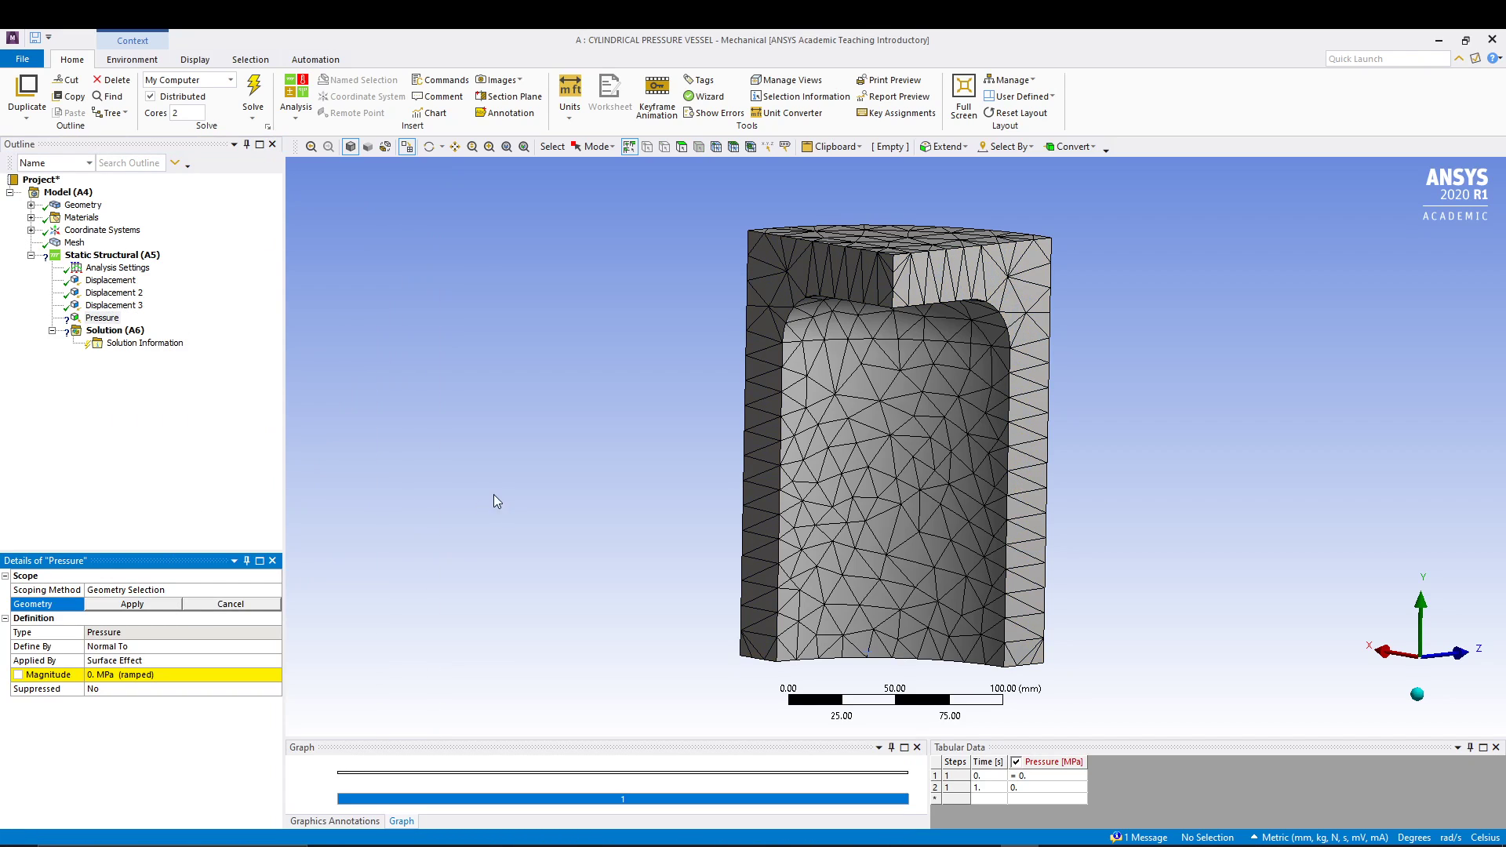
{"action": "middle_click_drag", "start_coordinate": [570, 538], "coordinate": [564, 448]}
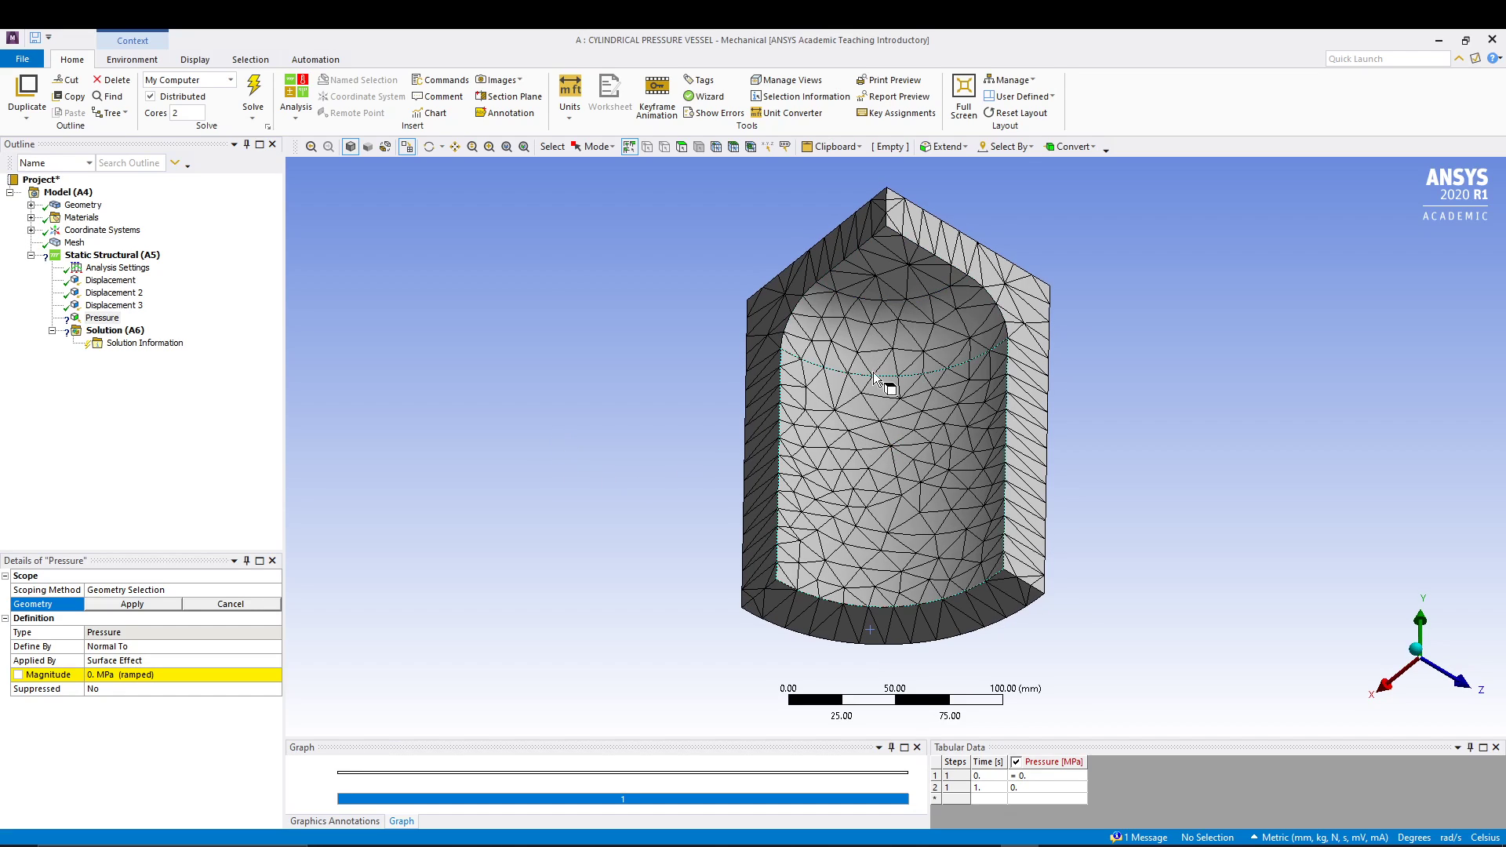
{"action": "left_click", "coordinate": [889, 284]}
{"action": "left_click", "coordinate": [901, 337], "text": "ctrl"}
{"action": "left_click", "coordinate": [898, 433], "text": "ctrl"}
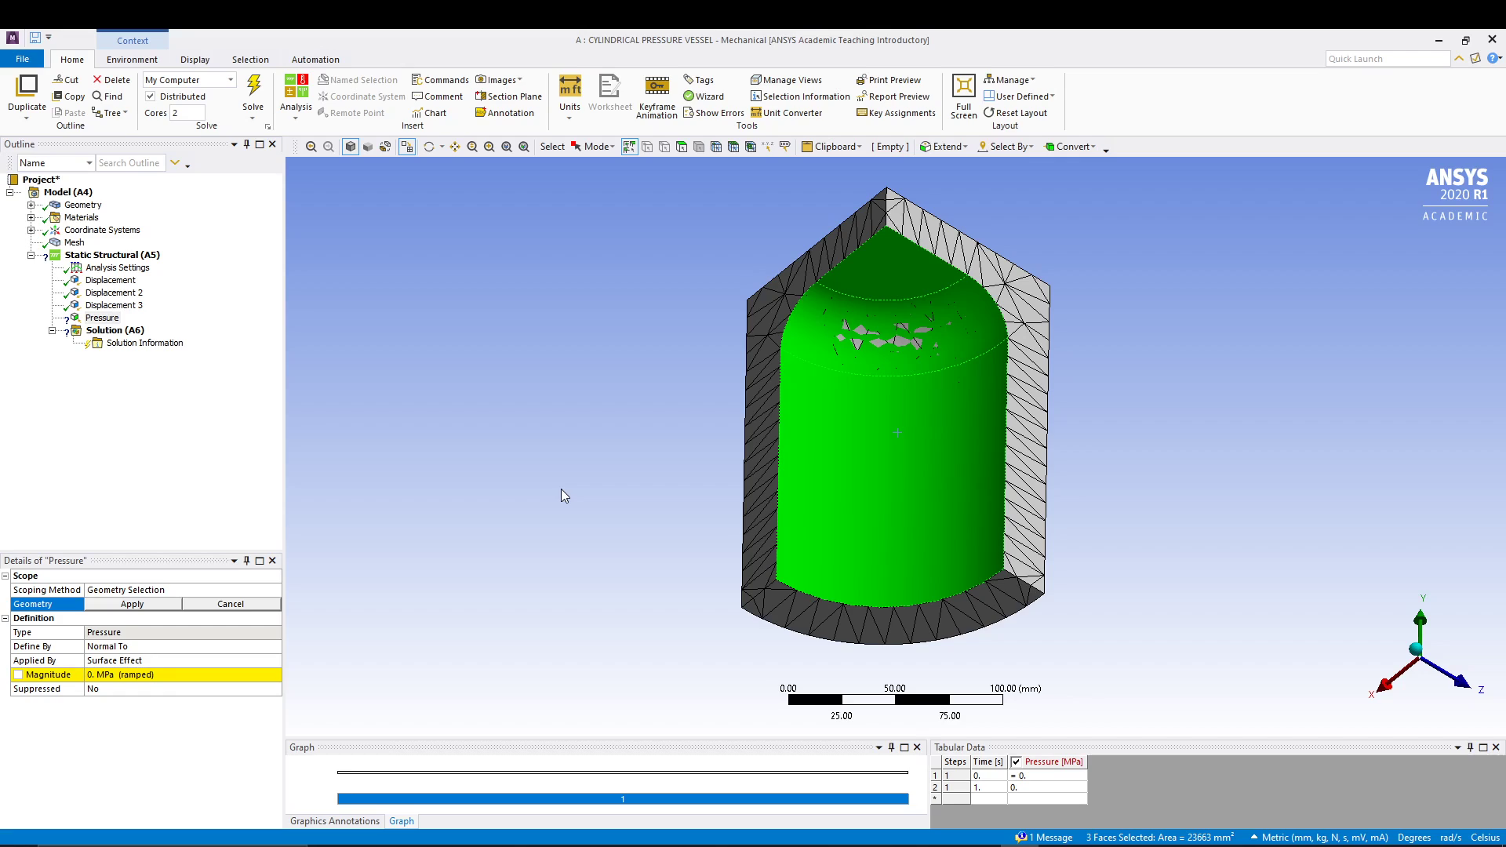
{"action": "left_click", "coordinate": [132, 604]}
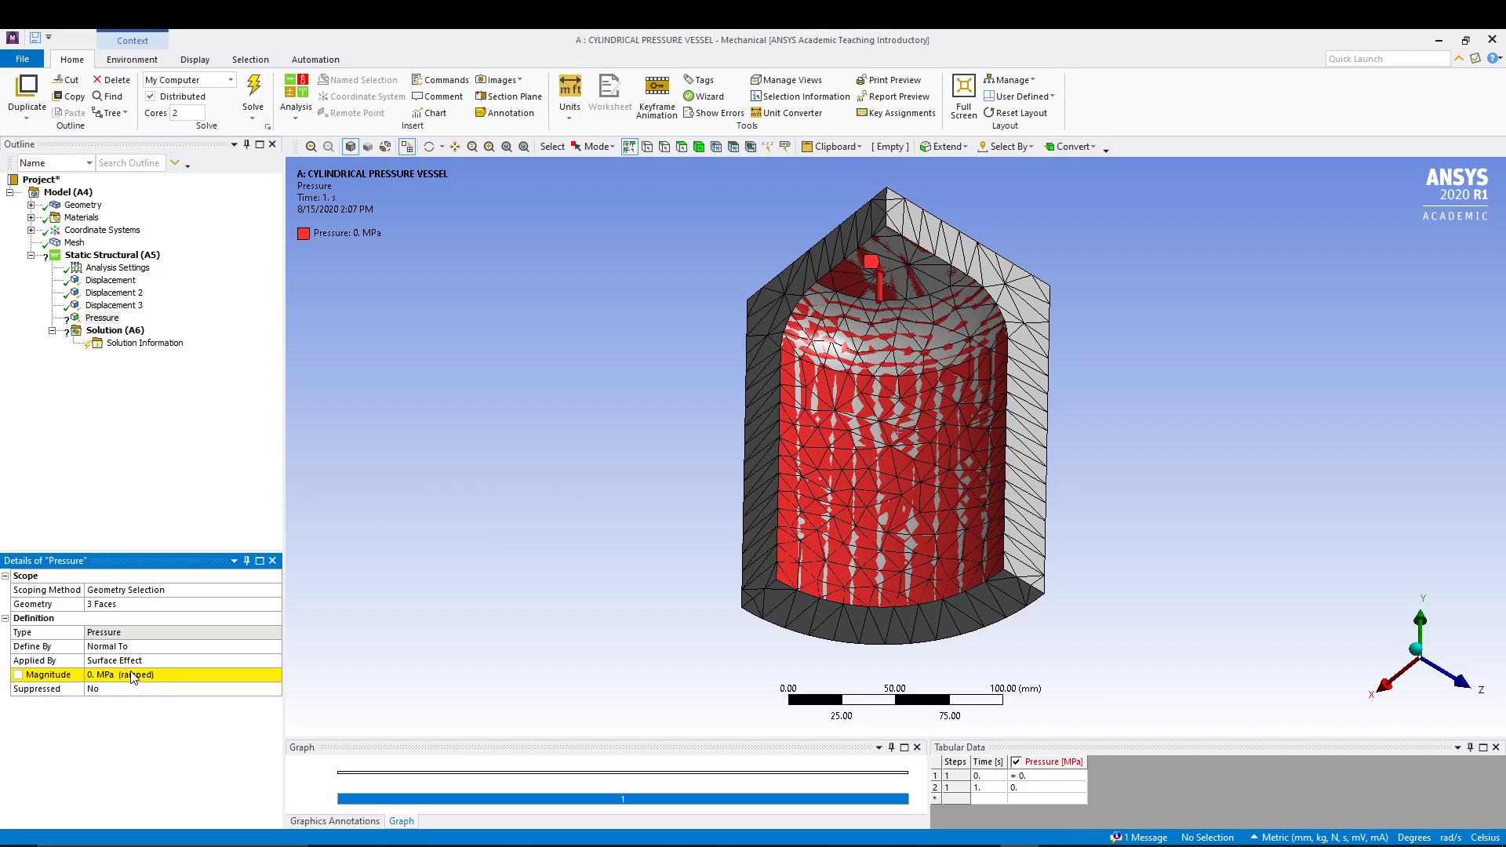
- Set the magnitude of the internal pressure load to 35 MPa
{"action": "left_click", "coordinate": [132, 675]}
{"action": "type", "text": "35"}
{"action": "key", "text": "Return"}
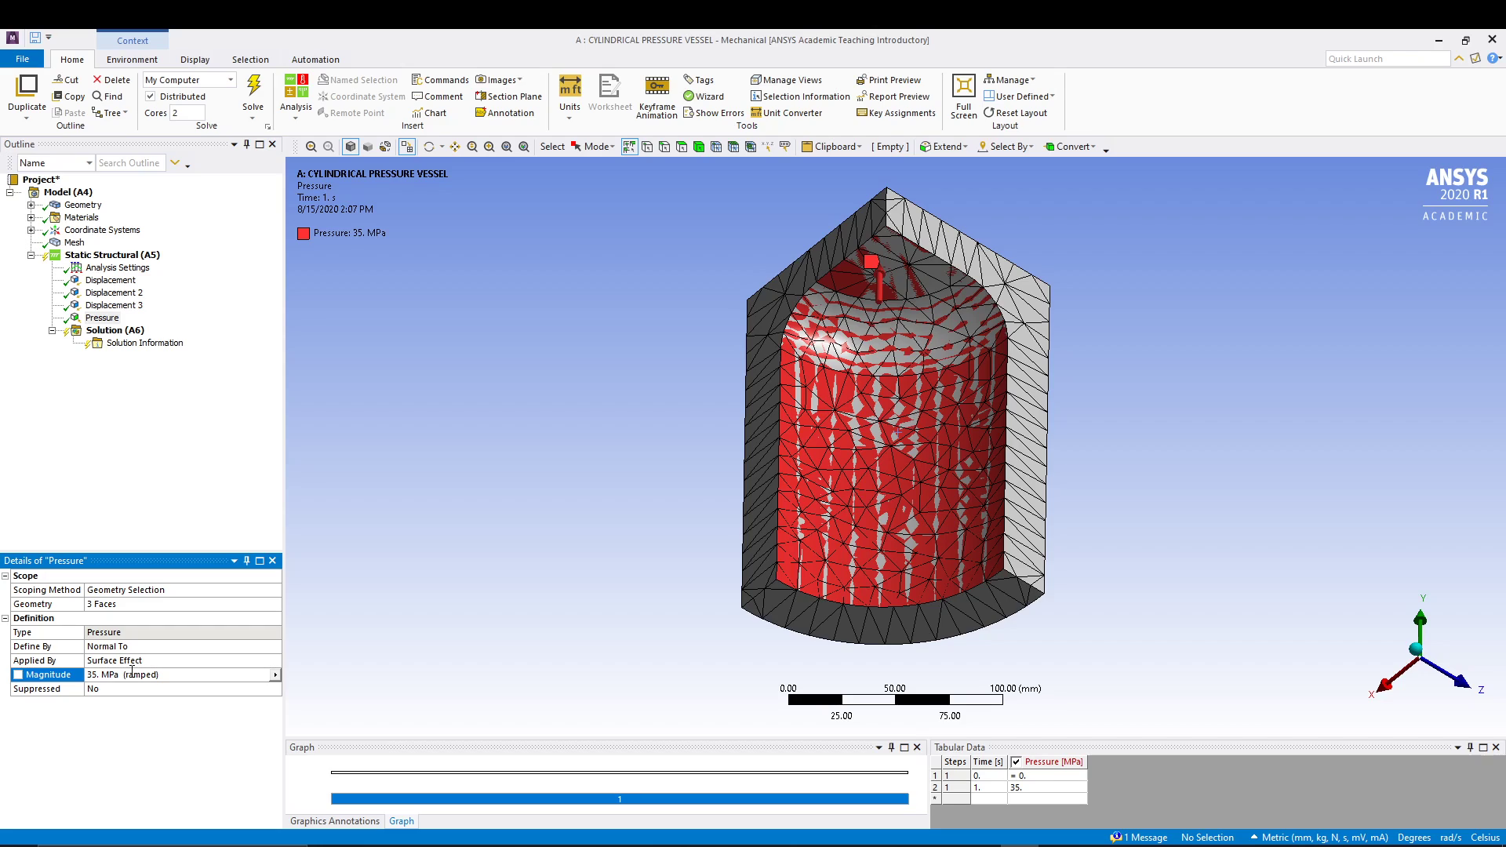
{"action": "left_click", "coordinate": [158, 504]}
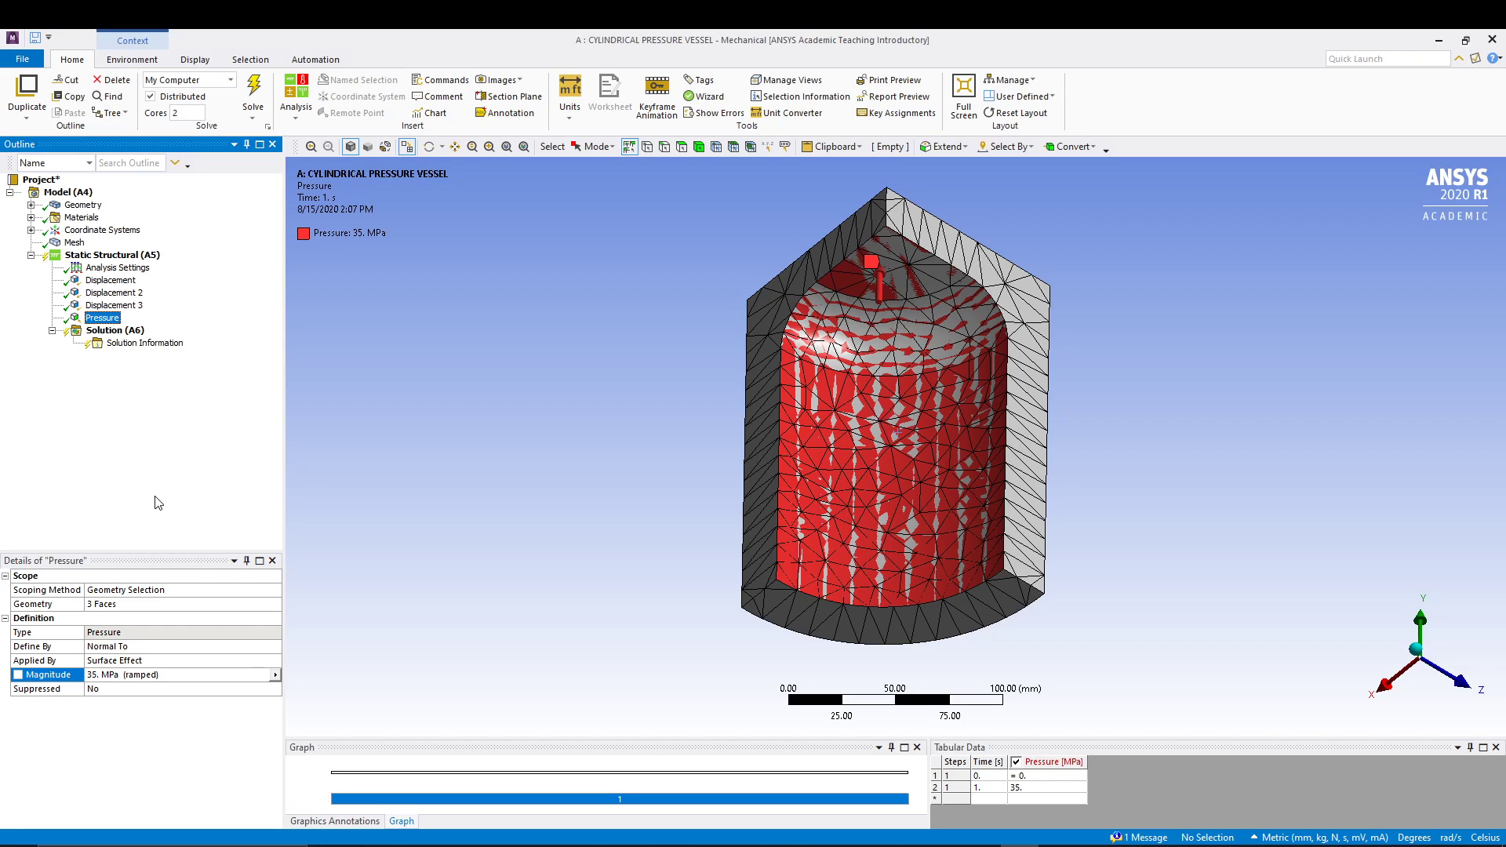
- Add an Equivalent (von-Mises) Stress result to the solution and solve the analysis
{"action": "right_click", "coordinate": [129, 330]}
{"action": "mouse_move", "coordinate": [357, 382]}
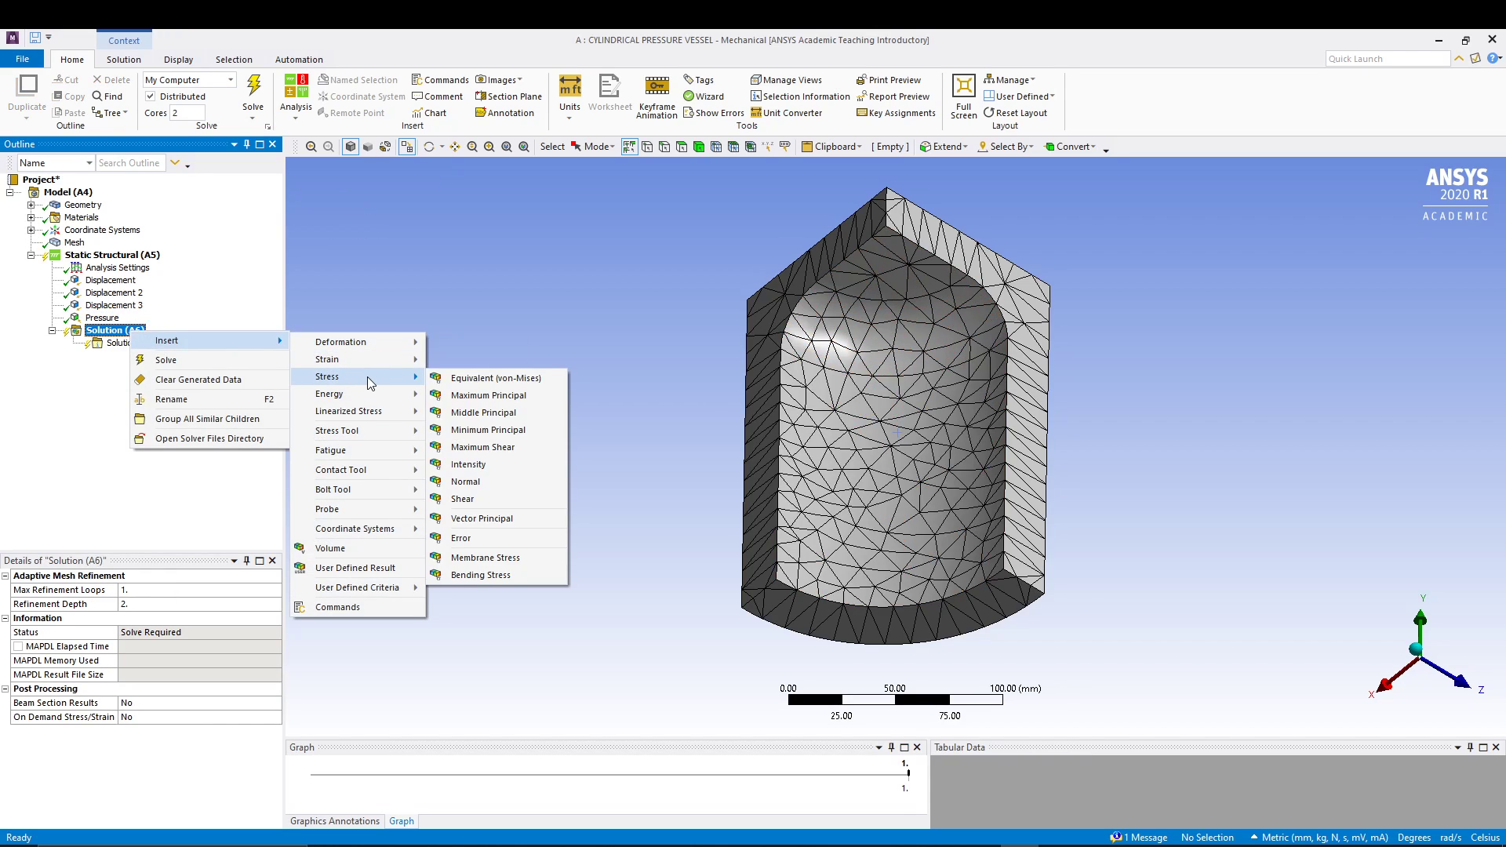
{"action": "left_click", "coordinate": [491, 378]}
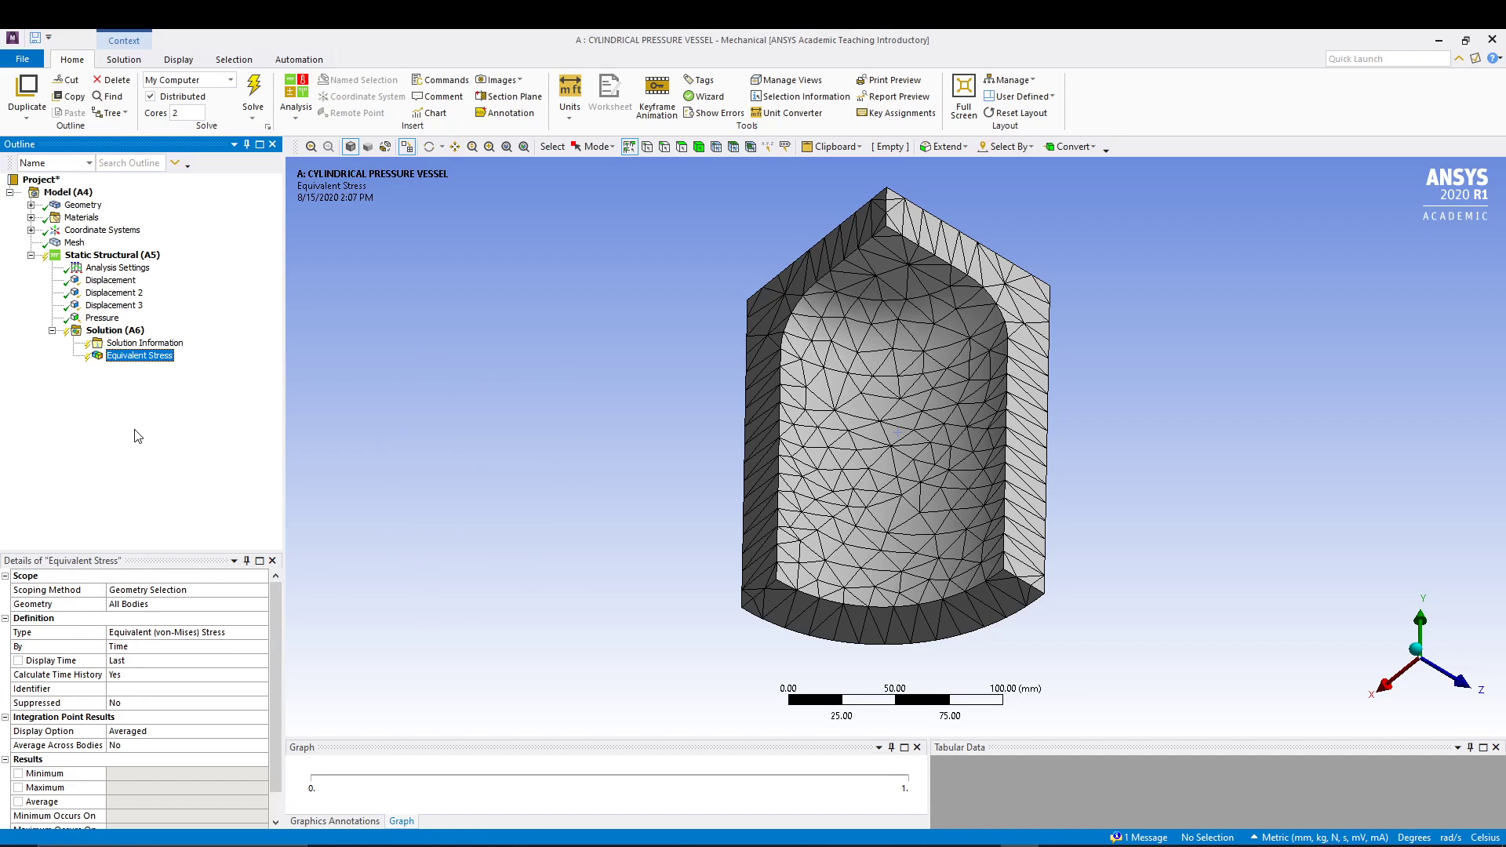
{"action": "left_click", "coordinate": [253, 93]}
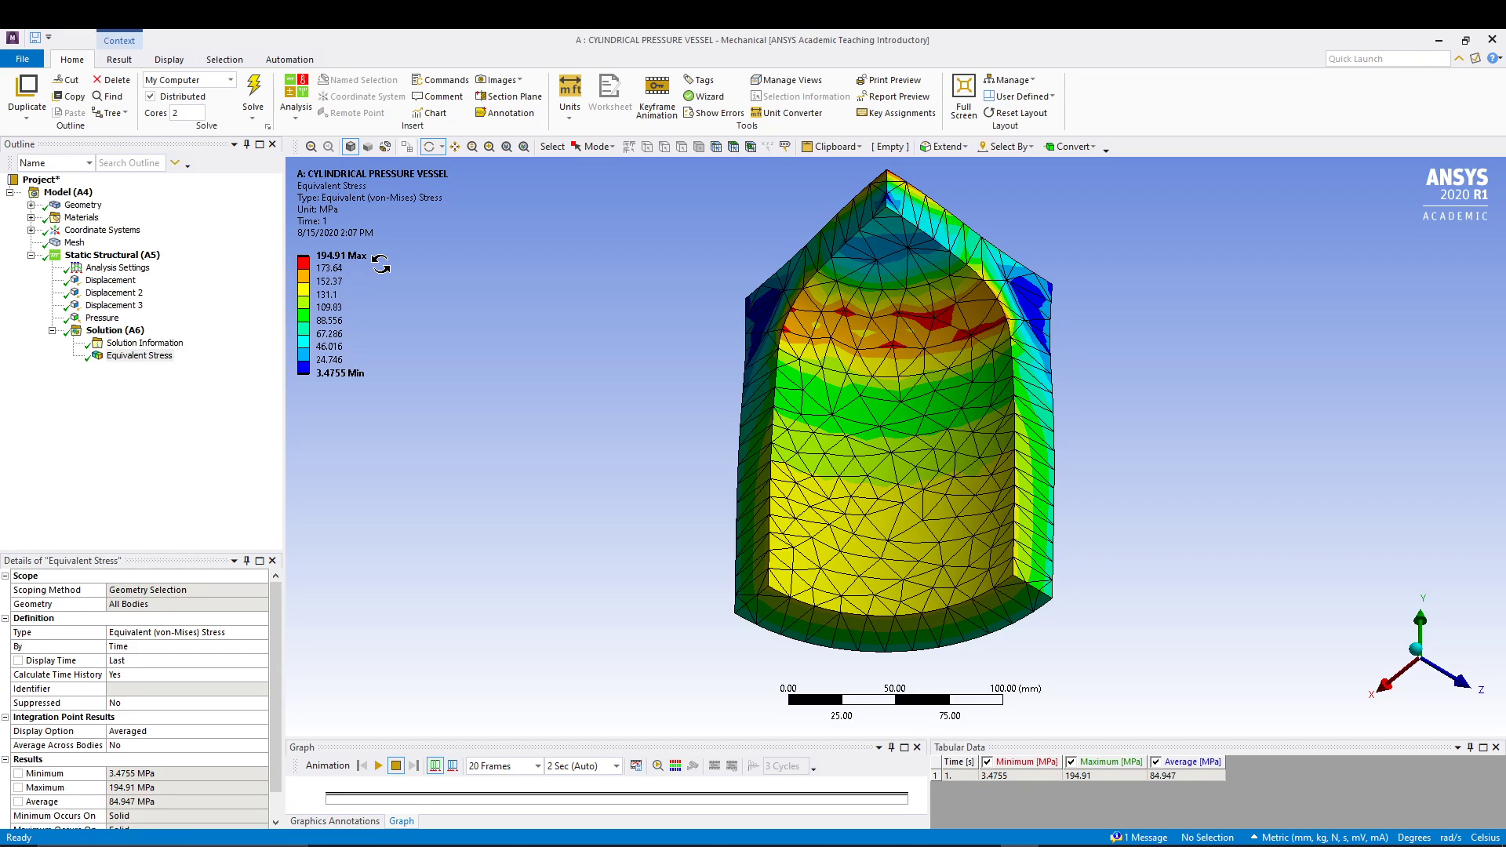
- Examine the von-Mises stress distribution on the vessel's inner fillet, wall and cut faces from several angles
{"action": "left_click_drag", "start_coordinate": [625, 538], "coordinate": [586, 515]}
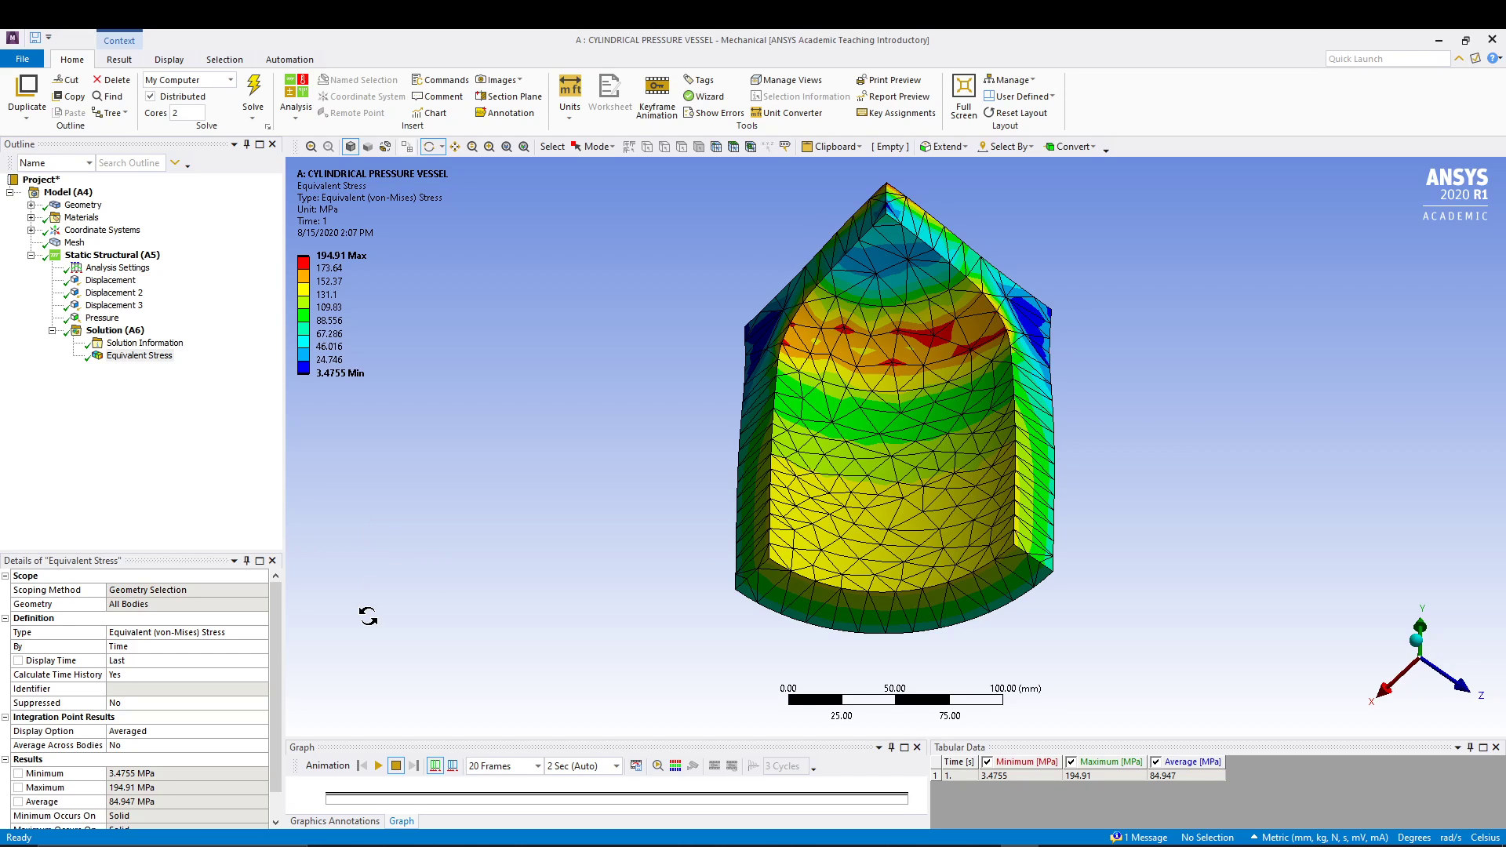
{"action": "left_click_drag", "start_coordinate": [580, 518], "coordinate": [581, 538]}
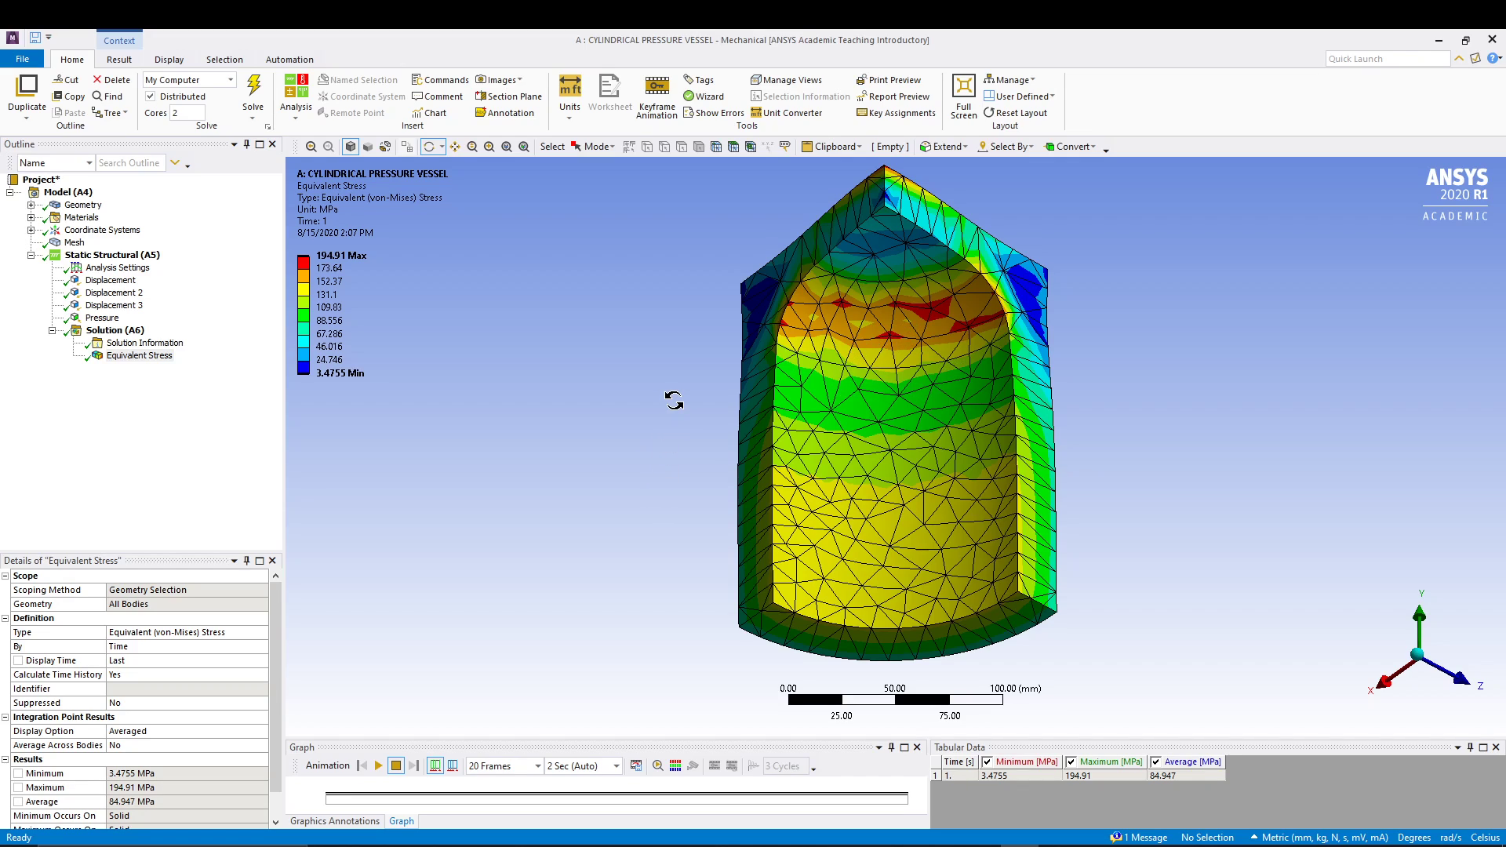
{"action": "left_click_drag", "start_coordinate": [674, 382], "coordinate": [670, 364]}
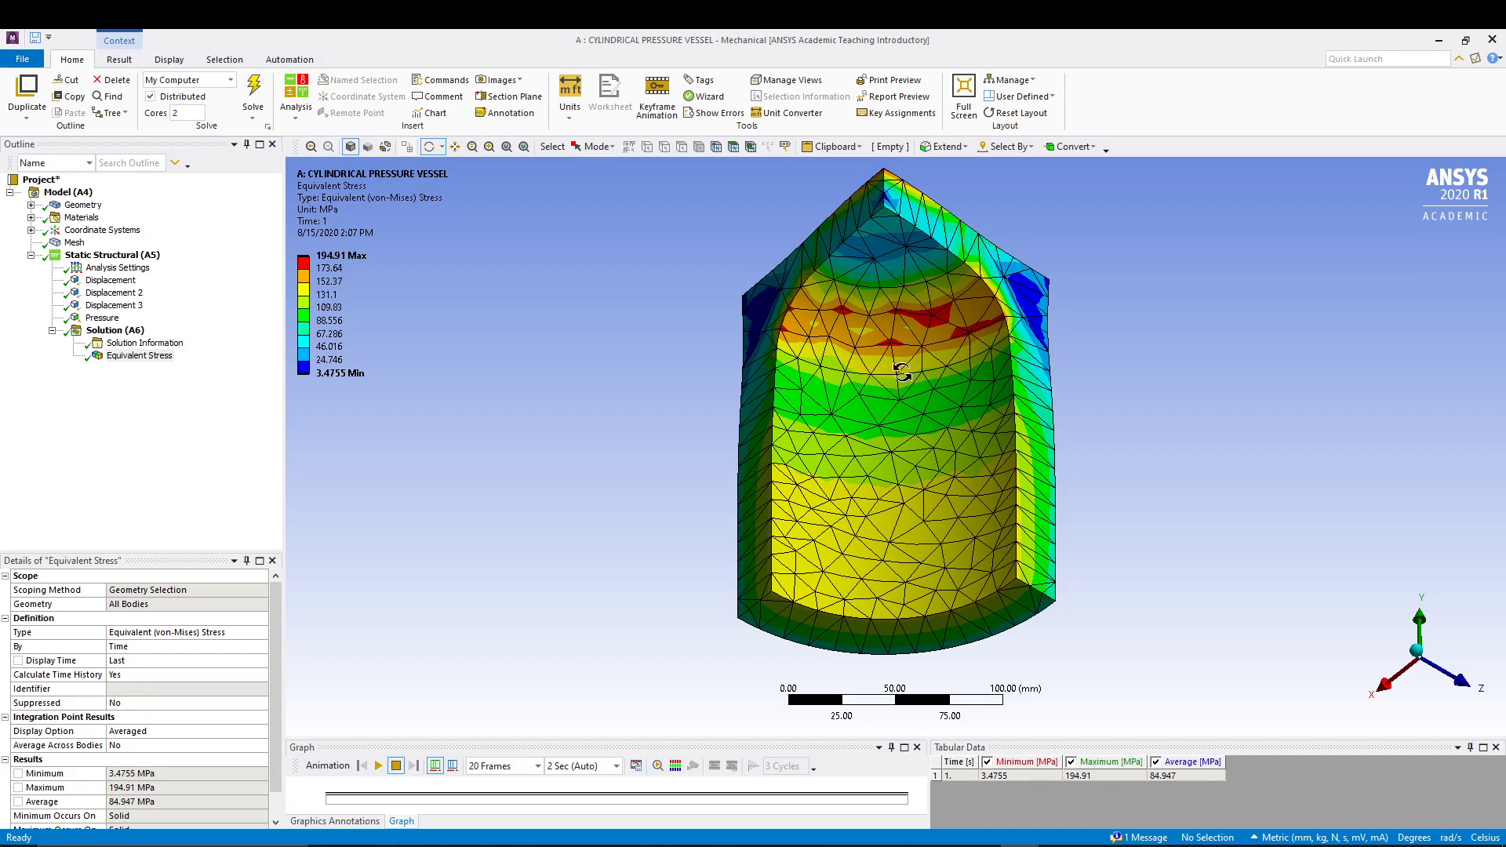
{"action": "left_click", "coordinate": [896, 446]}
{"action": "mouse_move", "coordinate": [651, 330]}
{"action": "left_mouse_down"}
{"action": "mouse_move", "coordinate": [655, 413]}
{"action": "mouse_move", "coordinate": [651, 336]}
{"action": "left_mouse_up"}
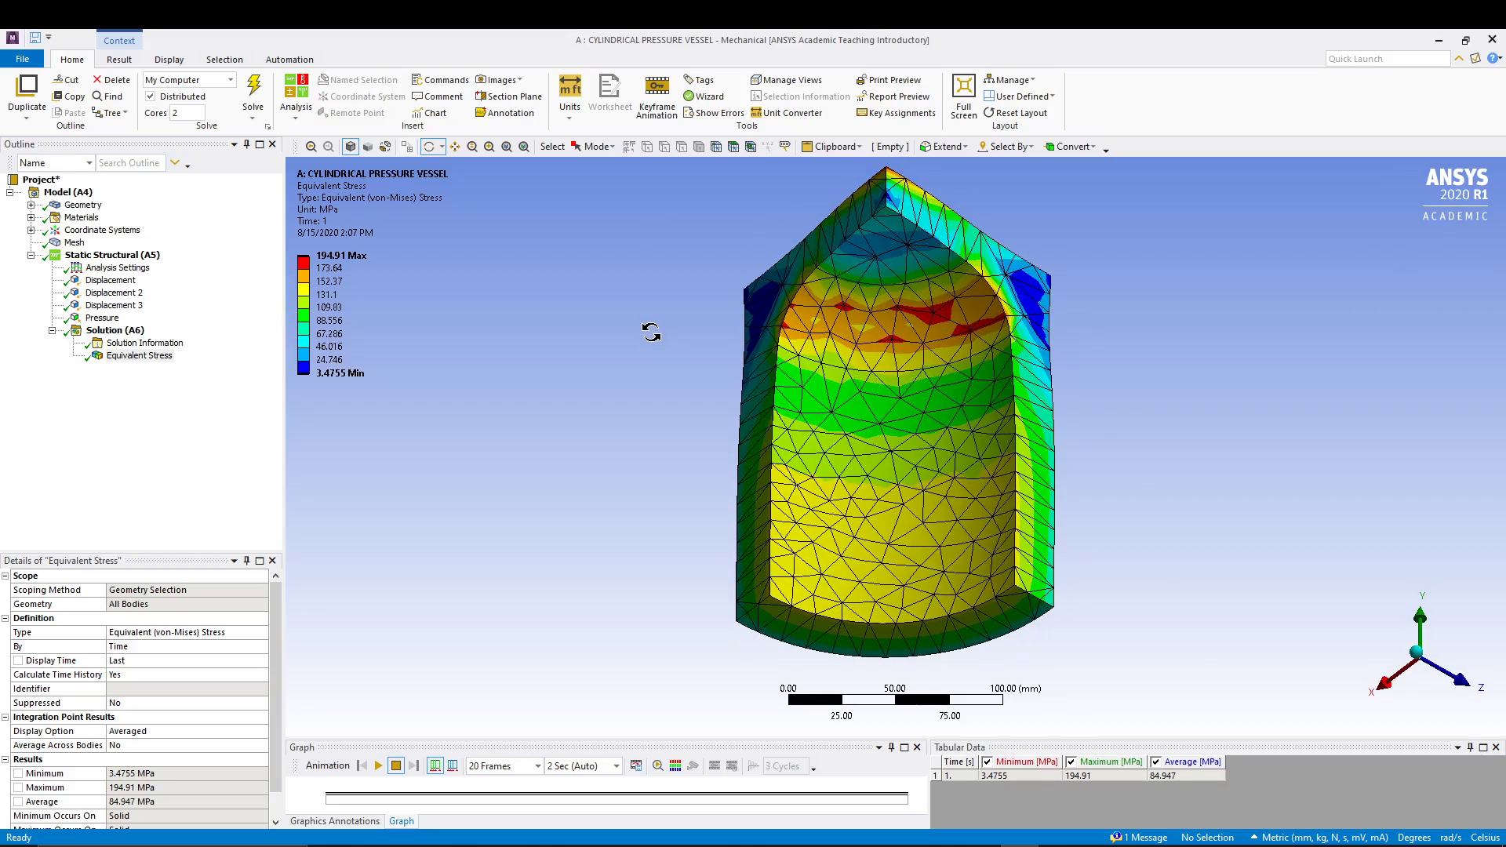
{"action": "mouse_move", "coordinate": [756, 312]}
{"action": "left_mouse_down"}
{"action": "mouse_move", "coordinate": [699, 407]}
{"action": "mouse_move", "coordinate": [689, 333]}
{"action": "mouse_move", "coordinate": [592, 332]}
{"action": "mouse_move", "coordinate": [693, 385]}
{"action": "left_mouse_up"}
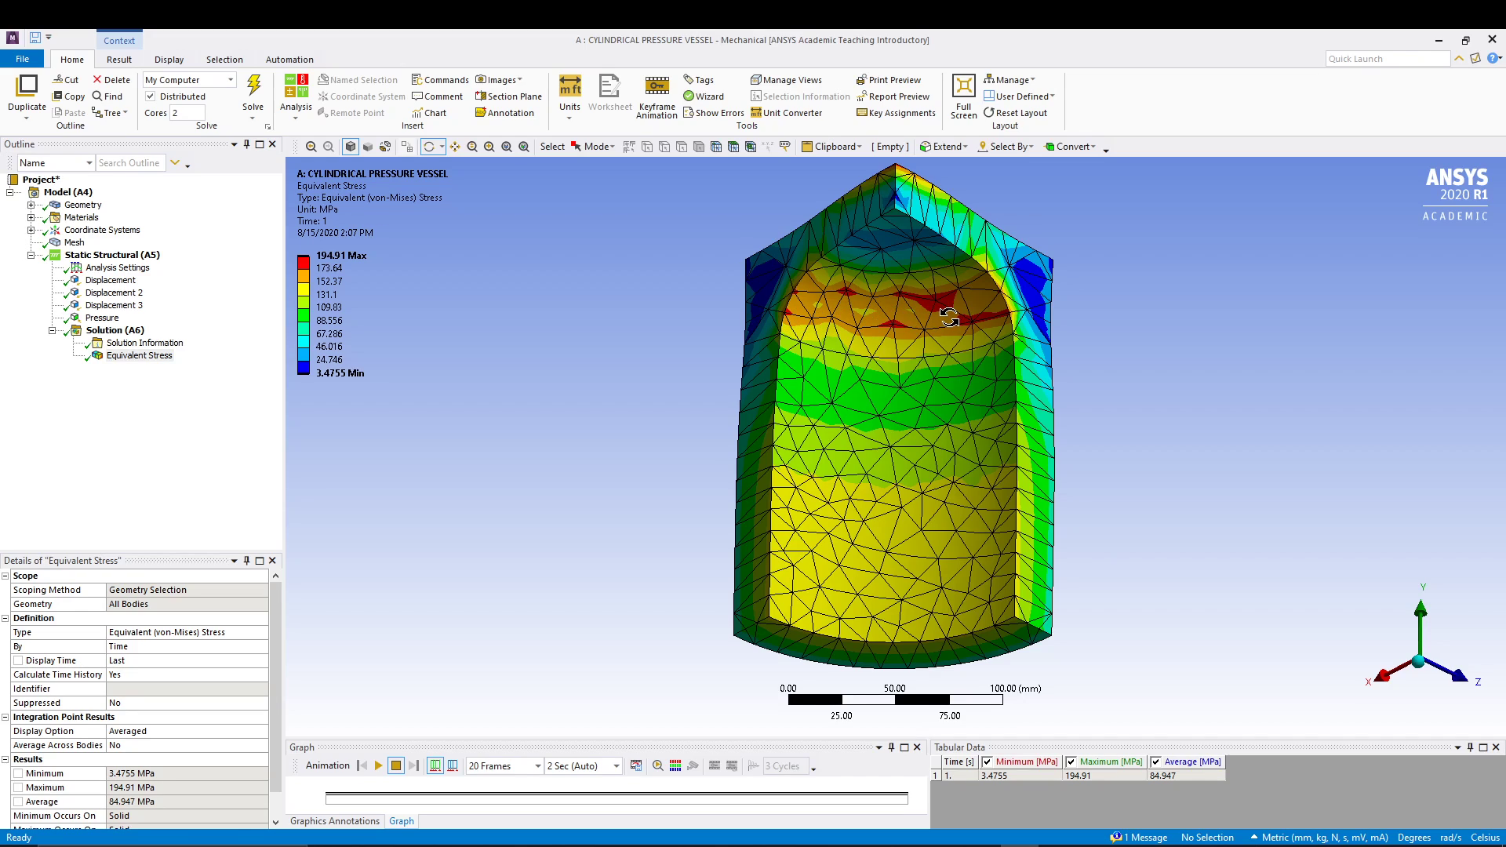
{"action": "left_click", "coordinate": [189, 493]}
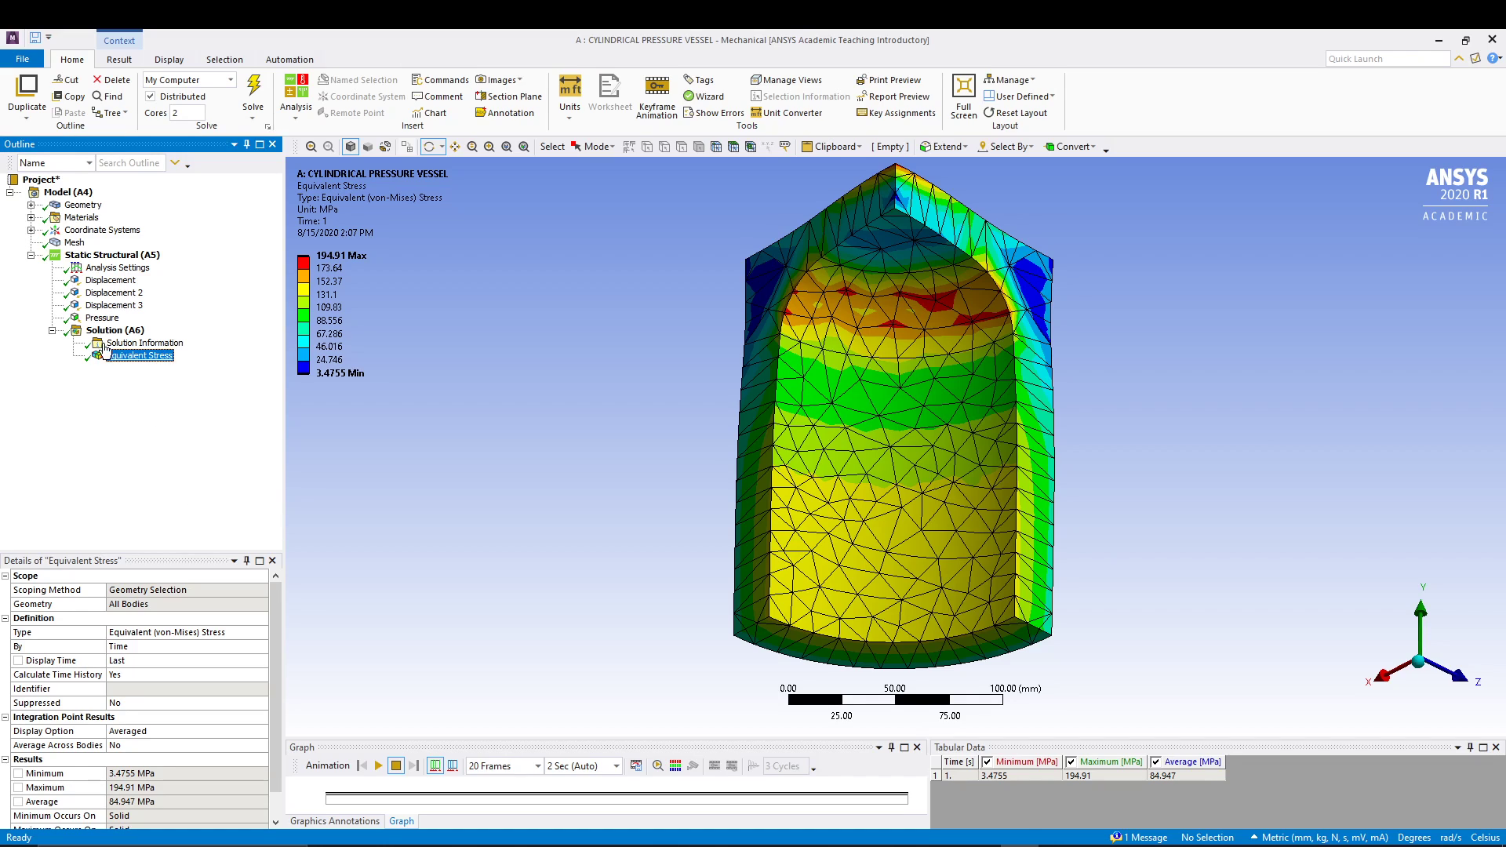
- Insert a mesh Sizing control scoped to the vessel's three inner faces
{"action": "left_click", "coordinate": [75, 243]}
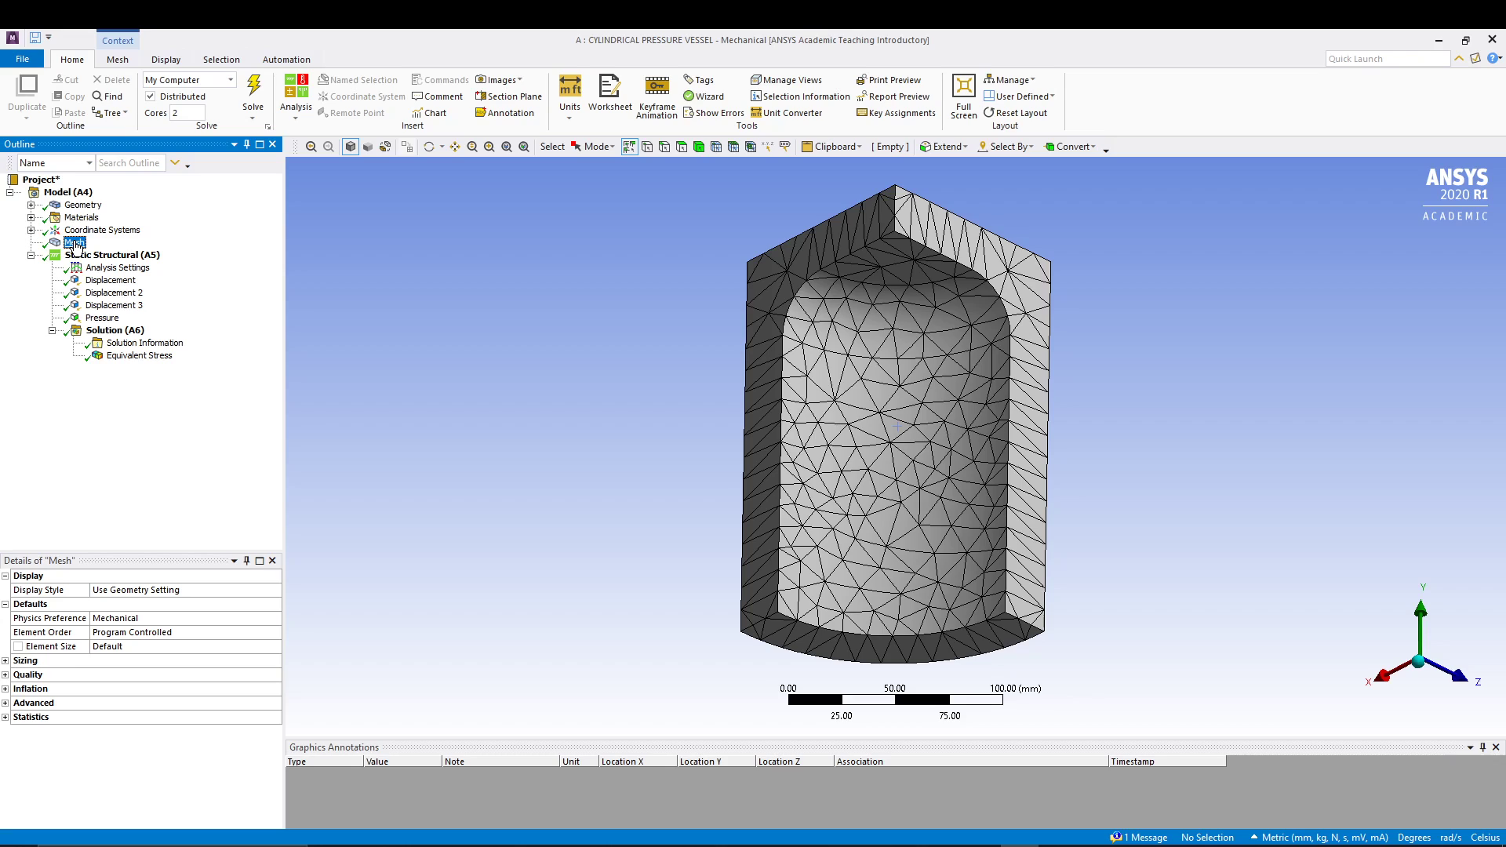
{"action": "right_click", "coordinate": [74, 243]}
{"action": "mouse_move", "coordinate": [211, 251]}
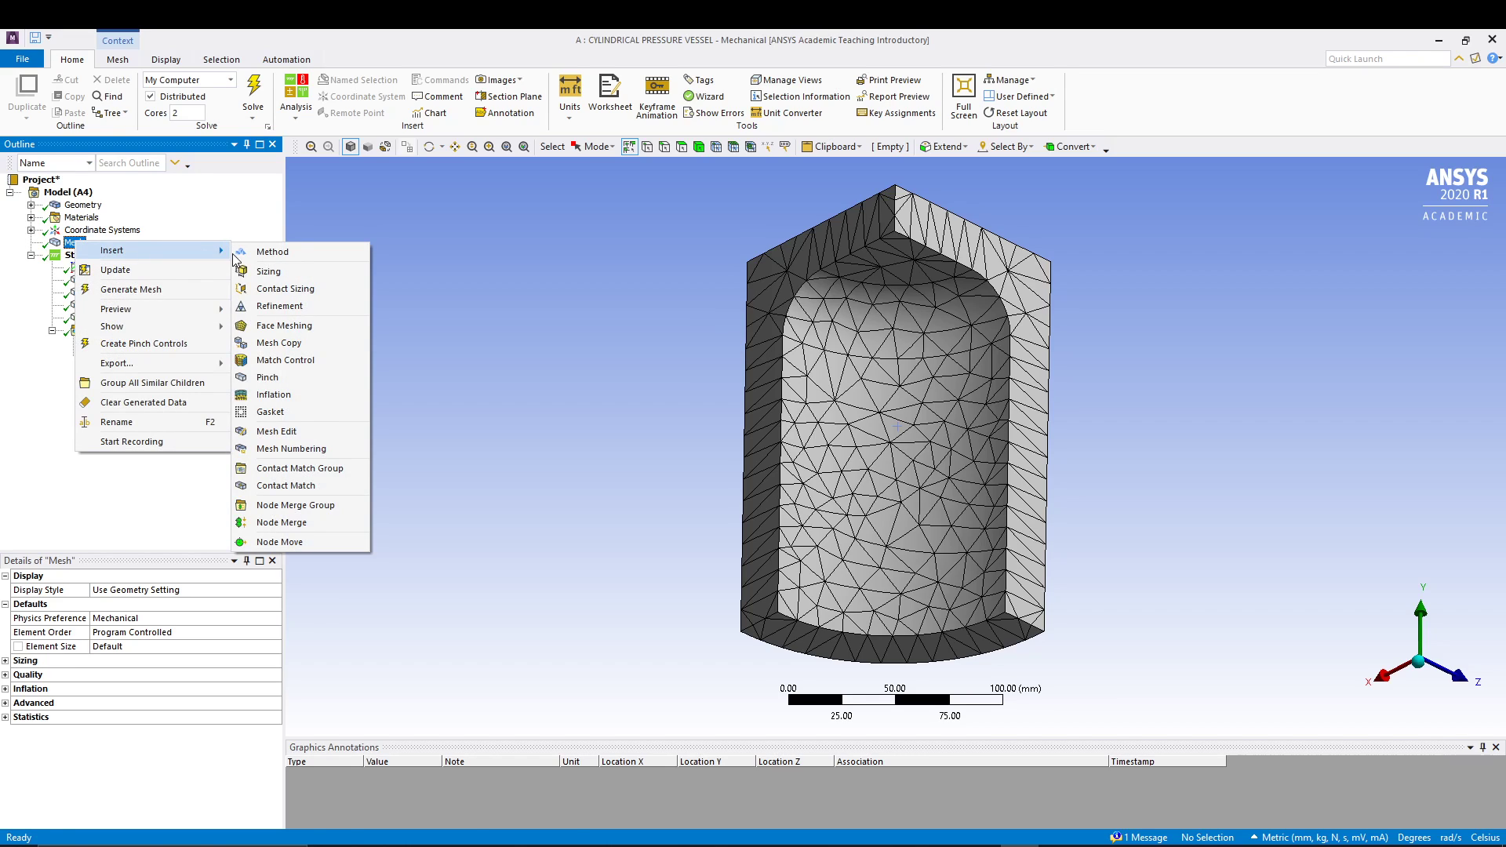
{"action": "left_click", "coordinate": [269, 272]}
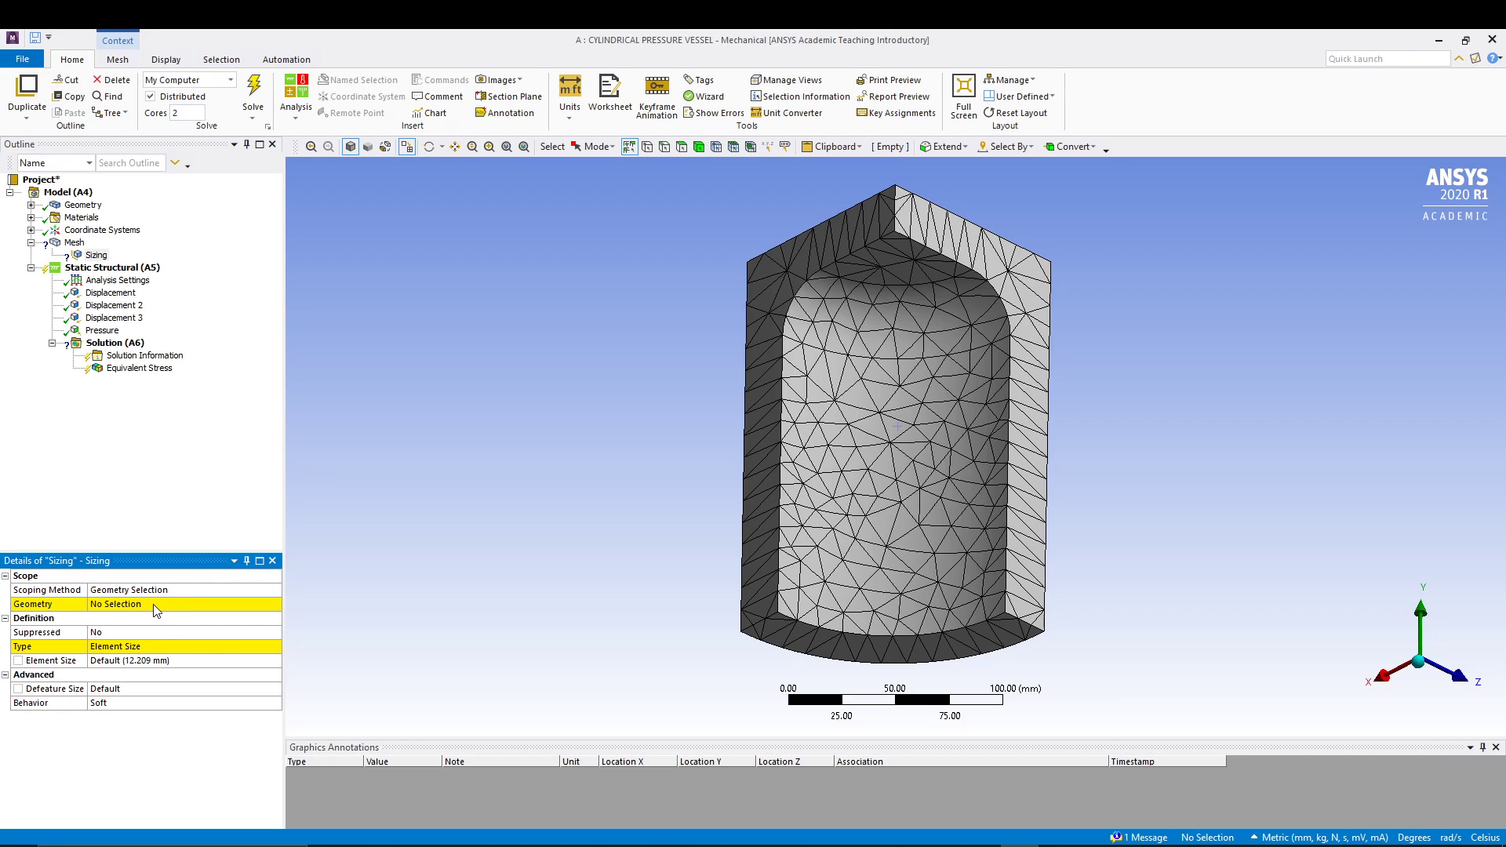
{"action": "left_click", "coordinate": [887, 277]}
{"action": "left_click", "coordinate": [886, 330], "text": "ctrl"}
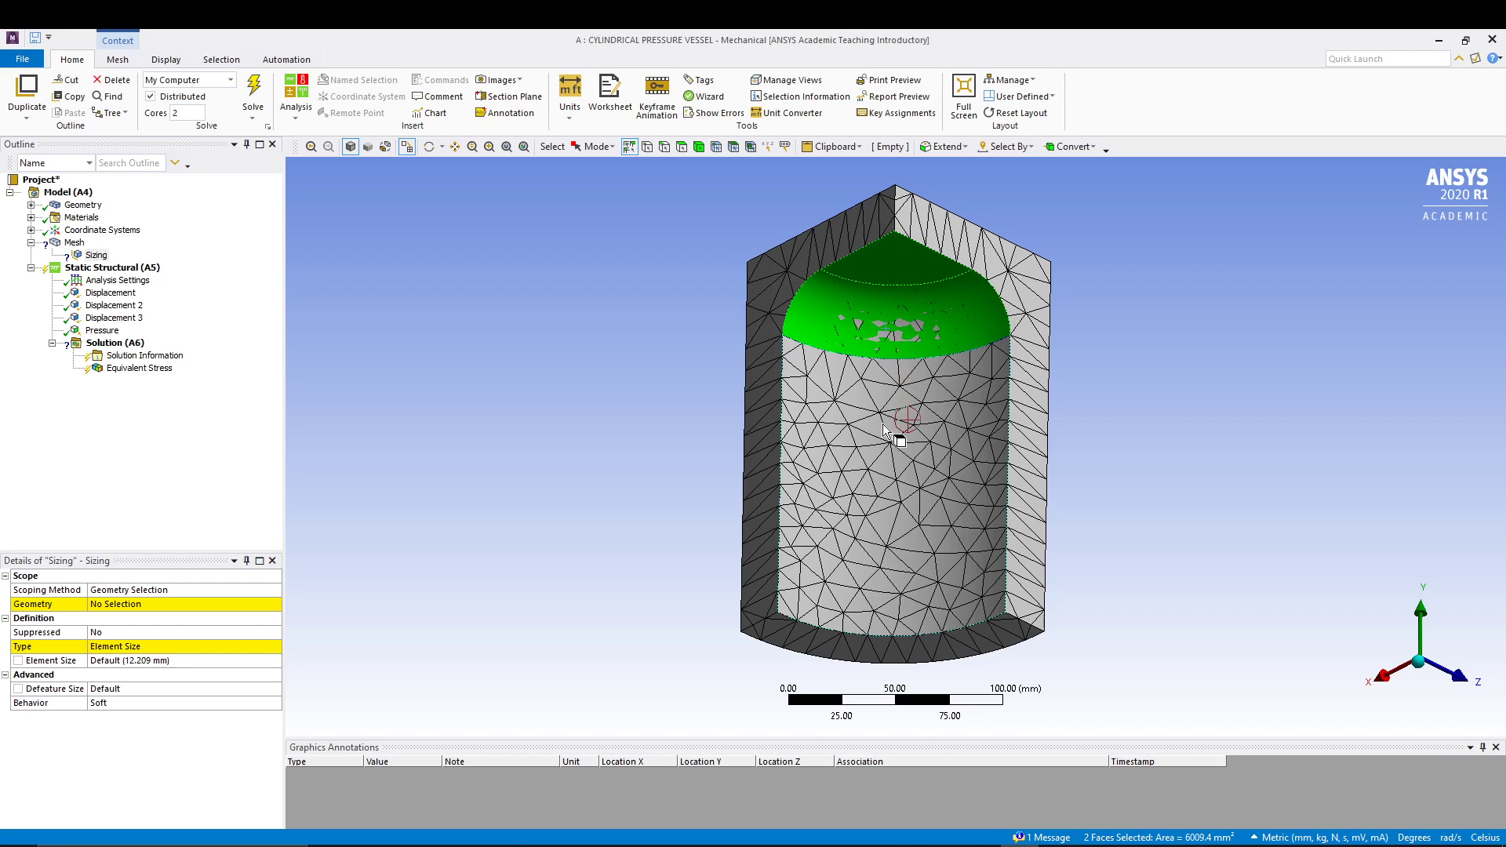
{"action": "left_click", "coordinate": [883, 414], "text": "ctrl"}
{"action": "left_click", "coordinate": [138, 605]}
{"action": "left_click", "coordinate": [135, 607]}
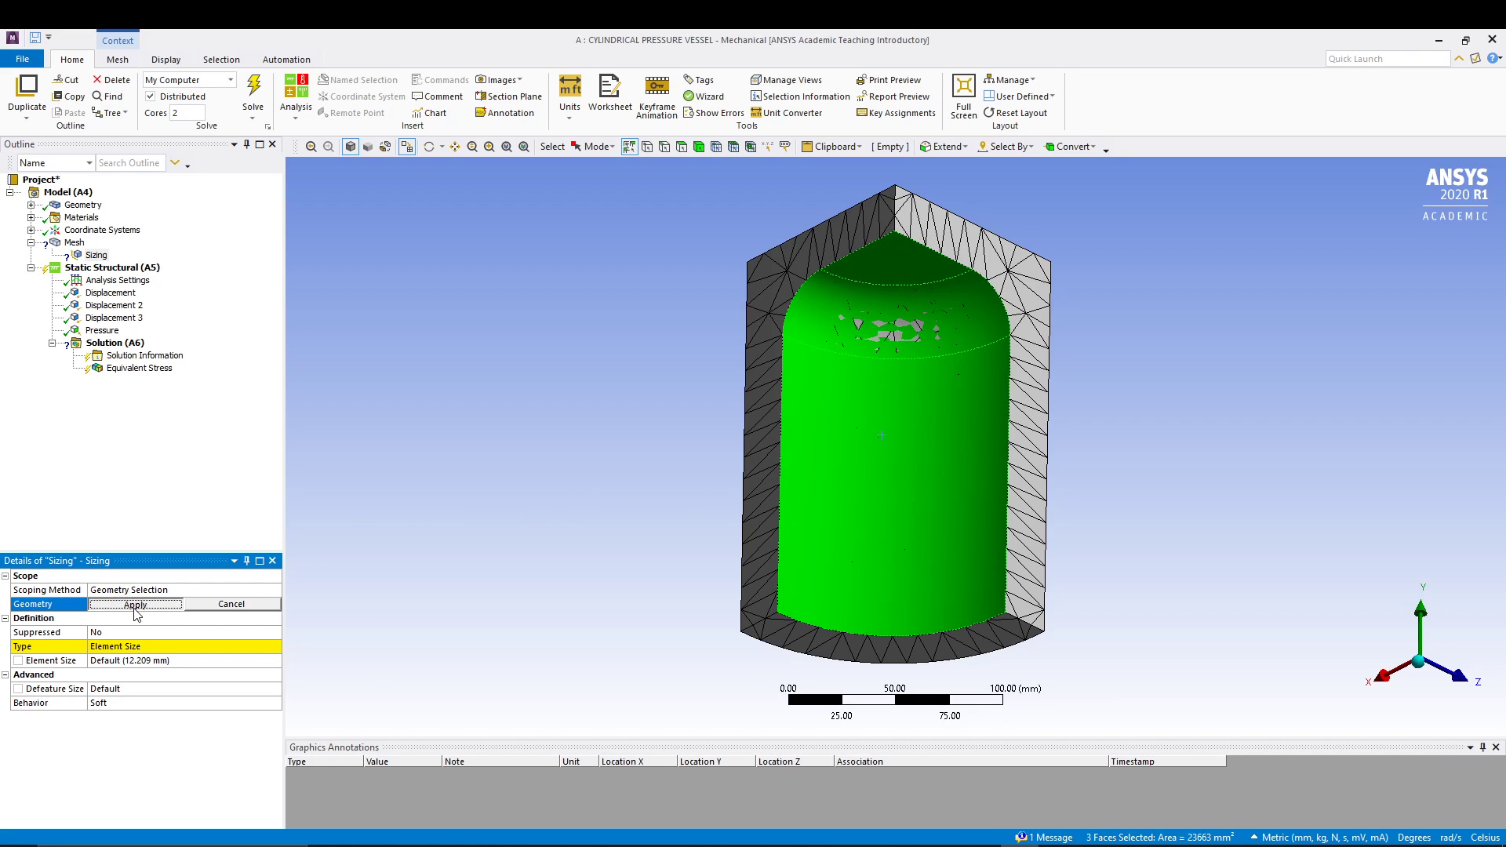
- Try to set the face sizing's element size to 10 mm, re-solve the analysis and open the Equivalent Stress result
{"action": "left_click", "coordinate": [193, 662]}
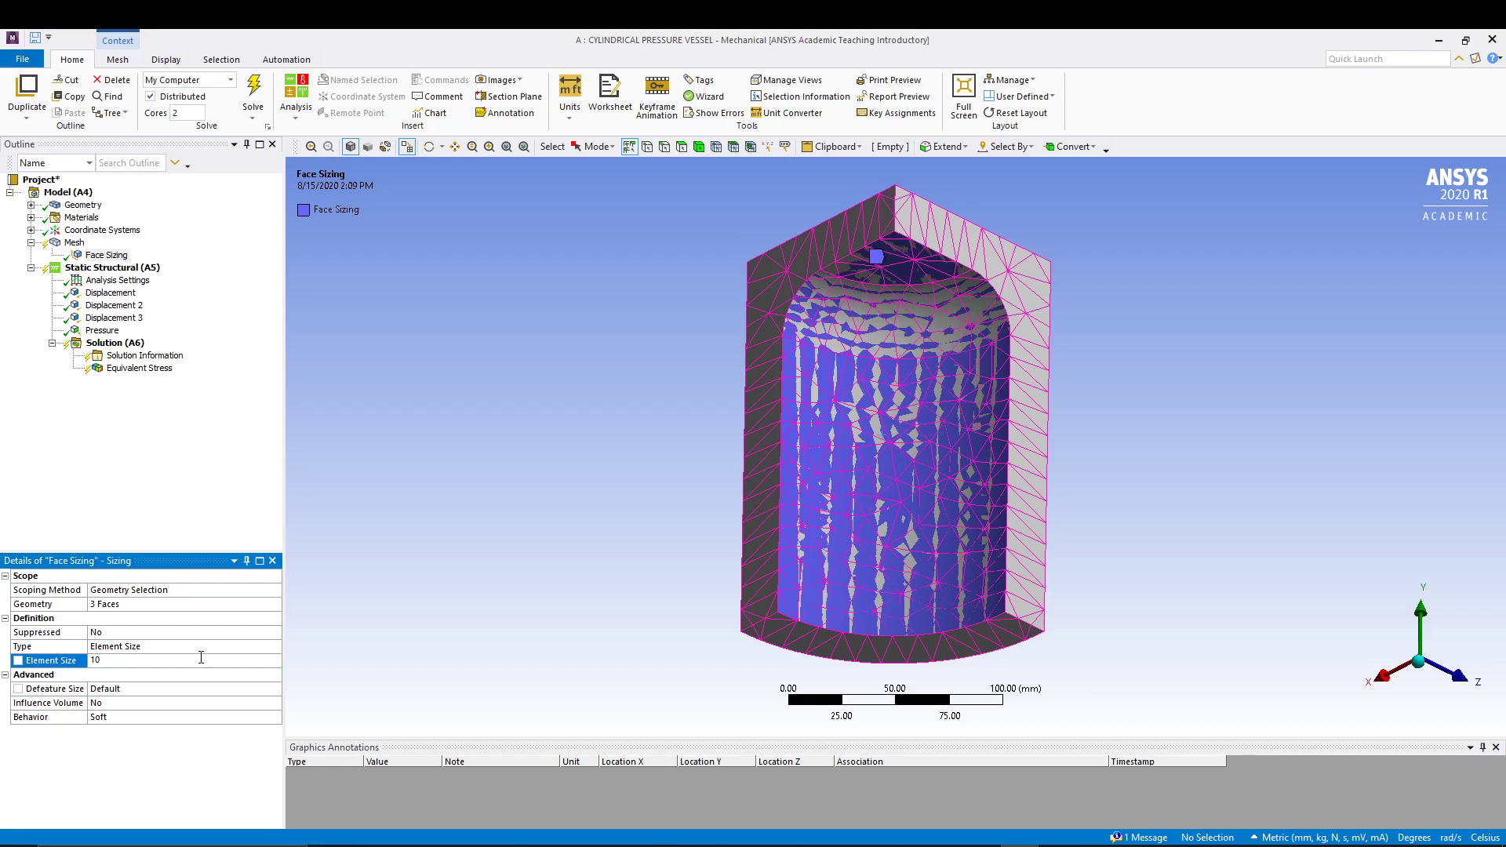
{"action": "left_click", "coordinate": [261, 91]}
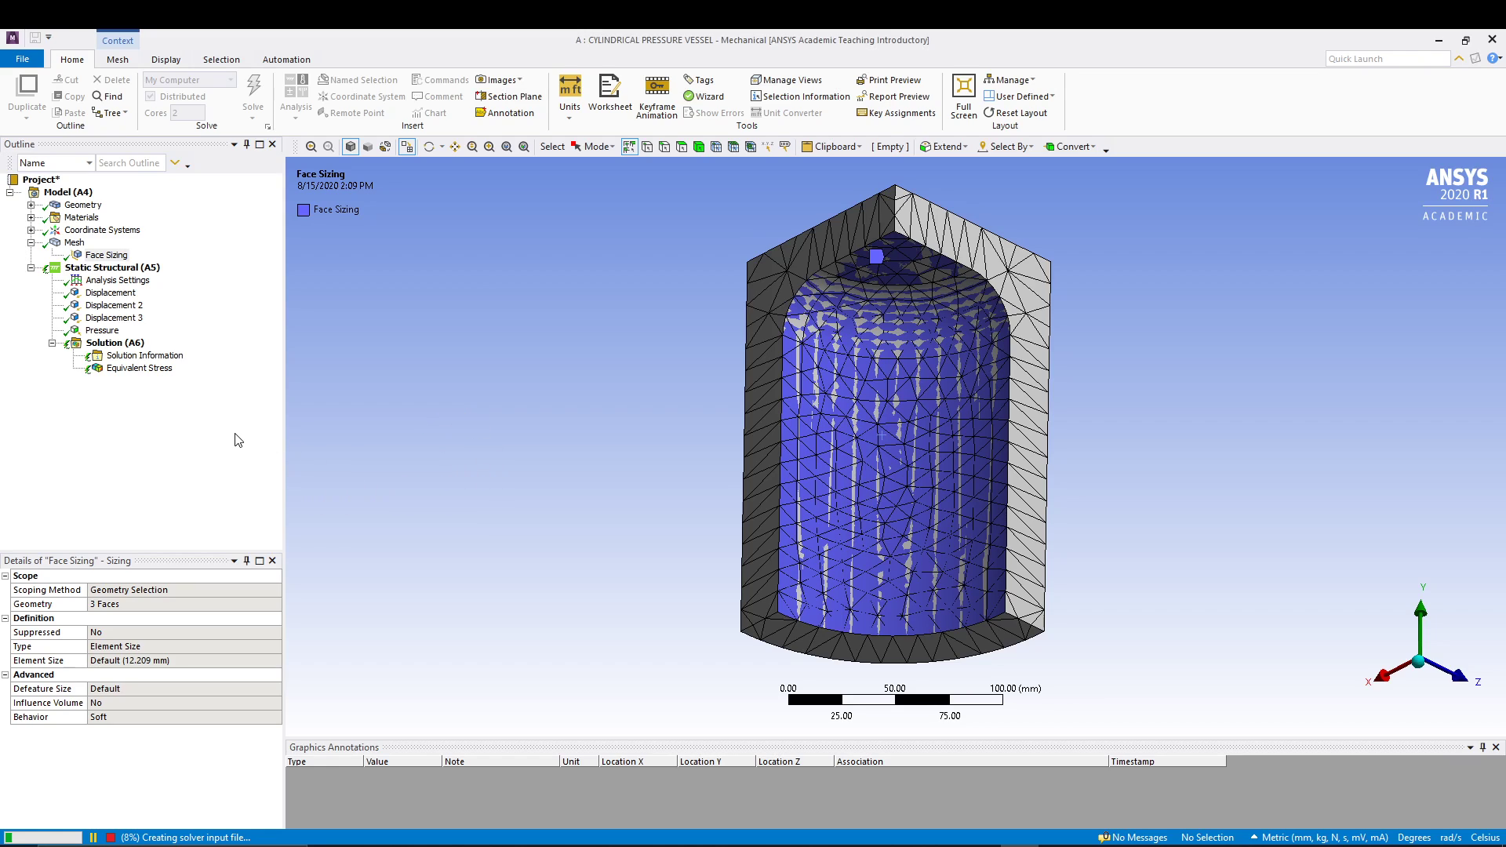
{"action": "left_click", "coordinate": [172, 375]}
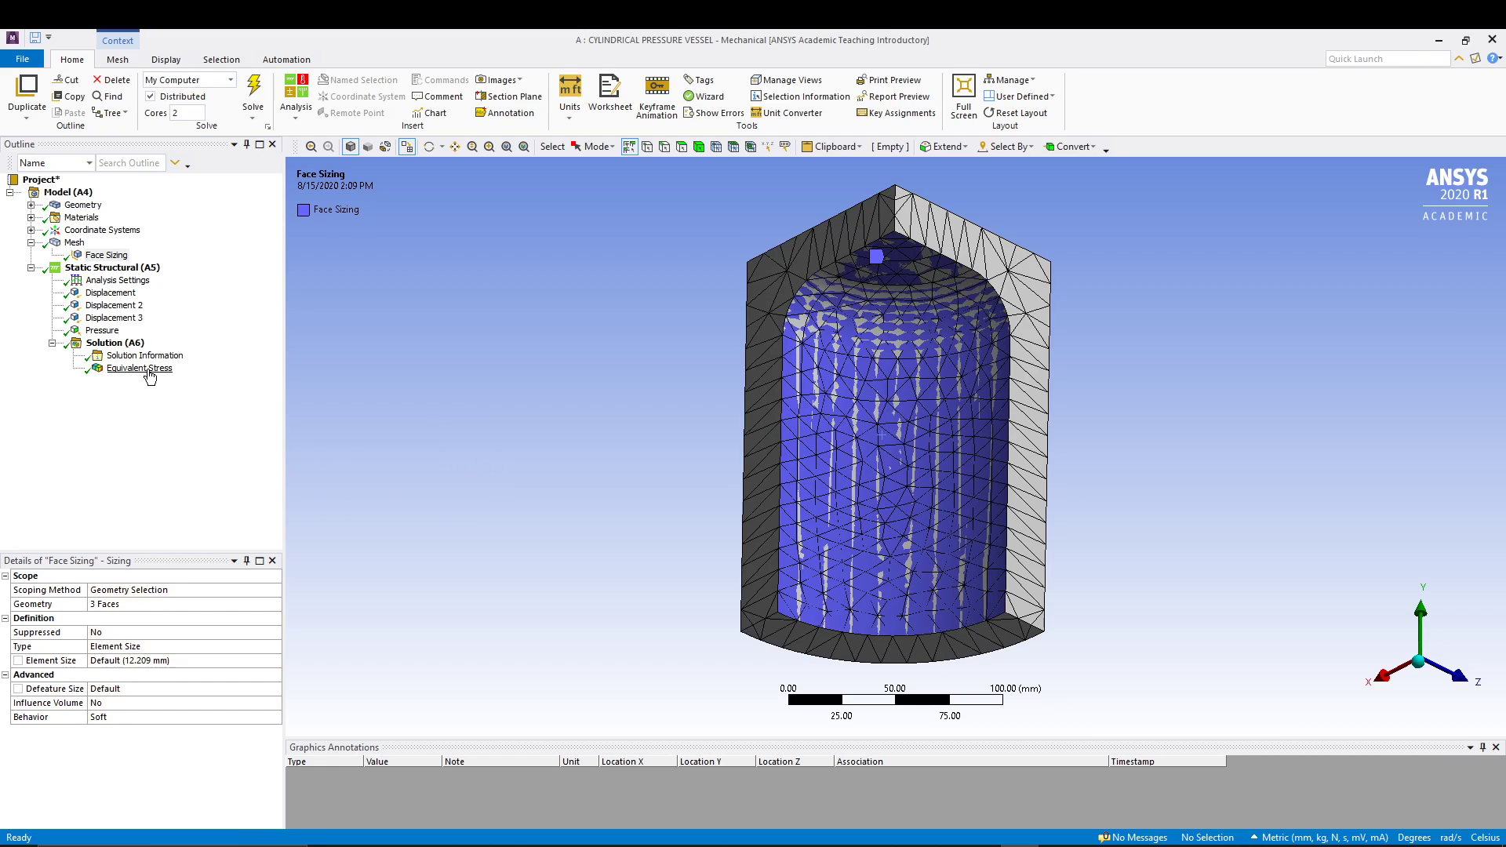
- Set the inner-face sizing's element size to 7 mm and regenerate the mesh
{"action": "left_click_drag", "start_coordinate": [581, 496], "coordinate": [592, 459]}
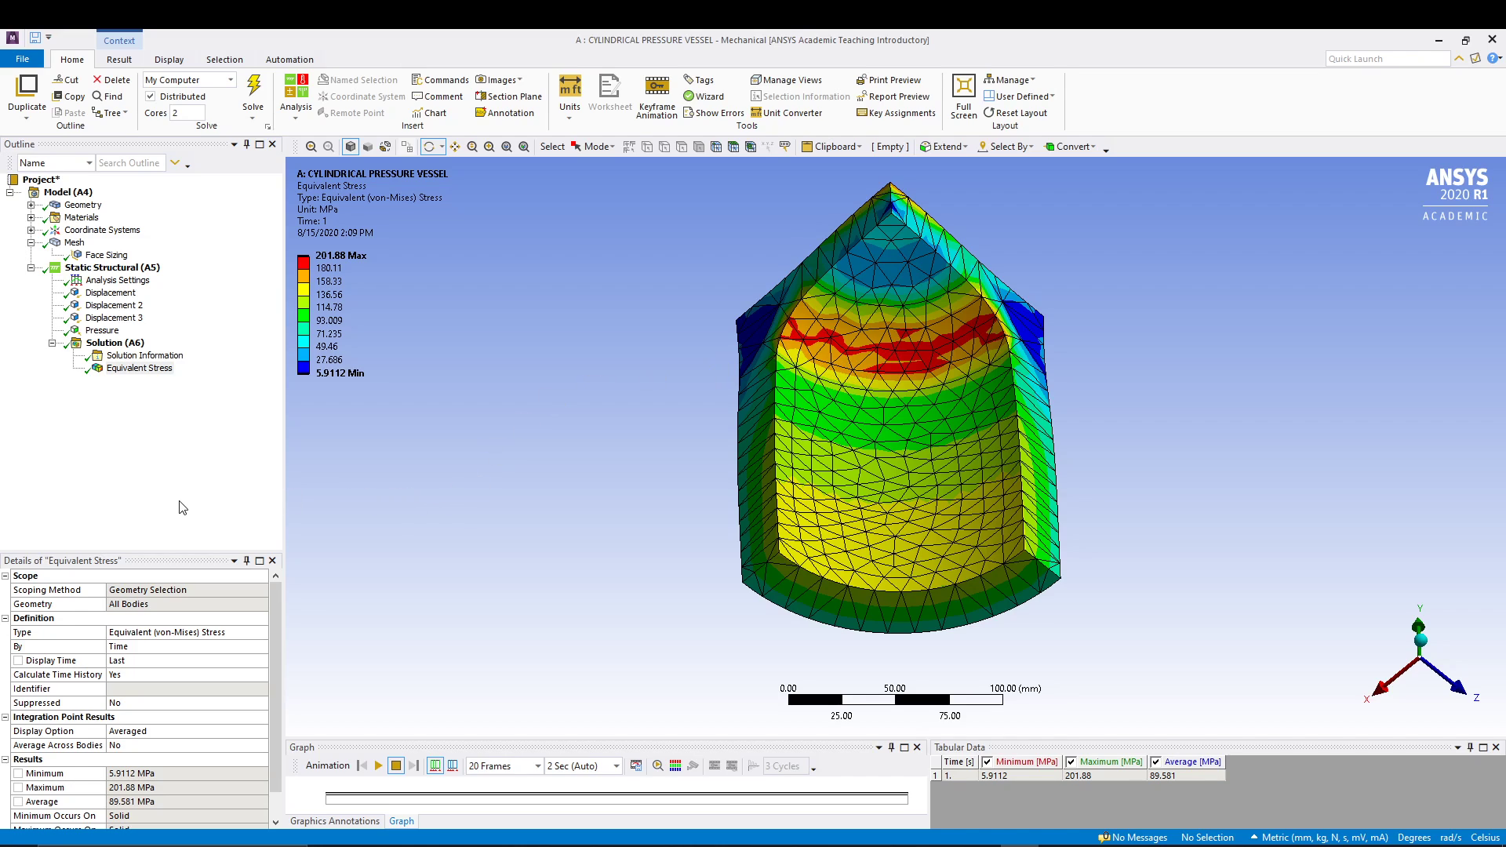
{"action": "left_click", "coordinate": [107, 256]}
{"action": "left_click", "coordinate": [184, 662]}
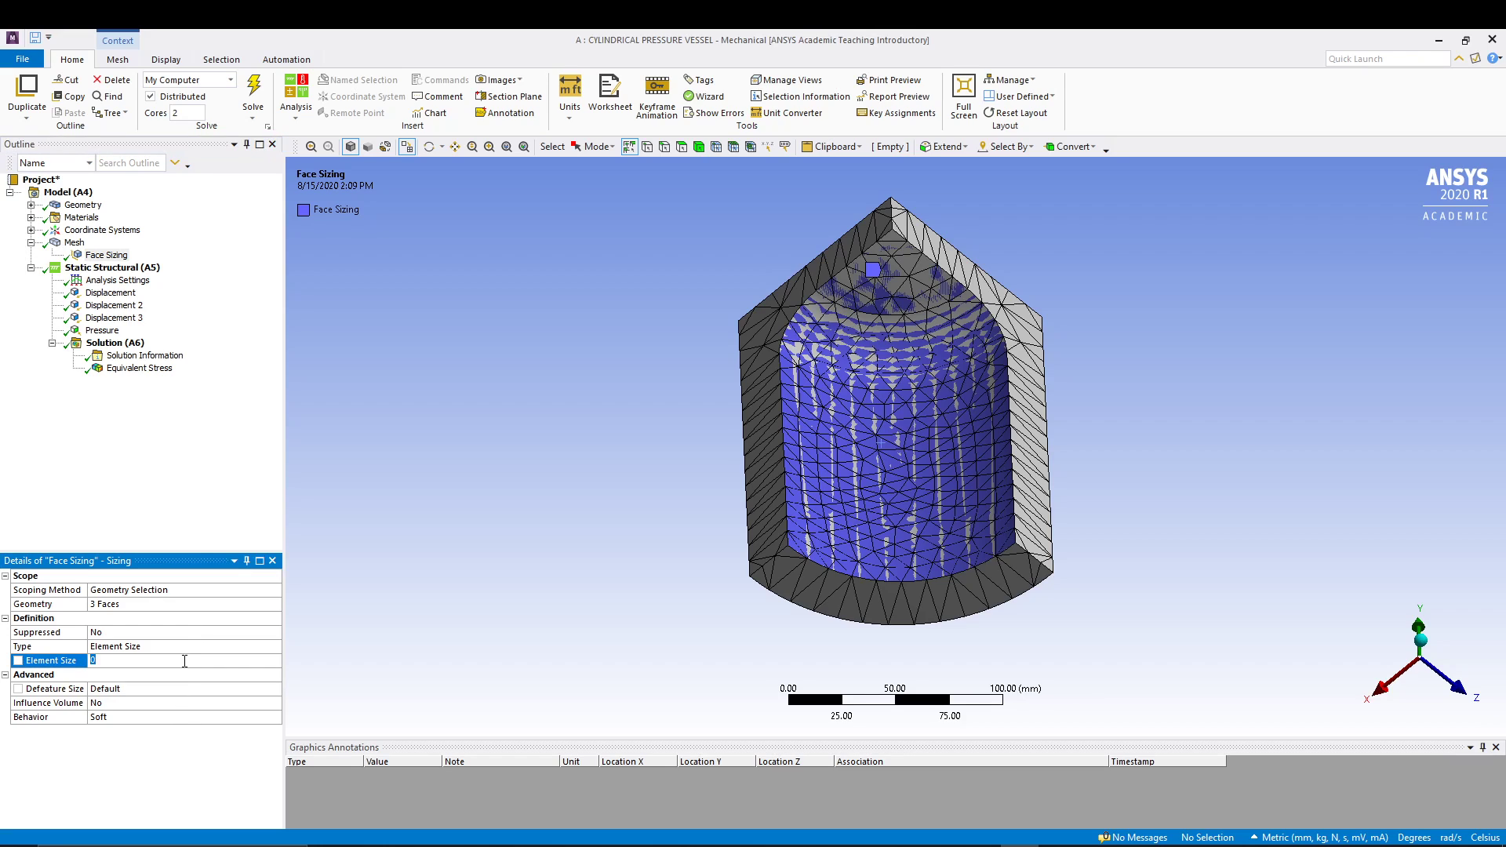
{"action": "key", "text": "Return"}
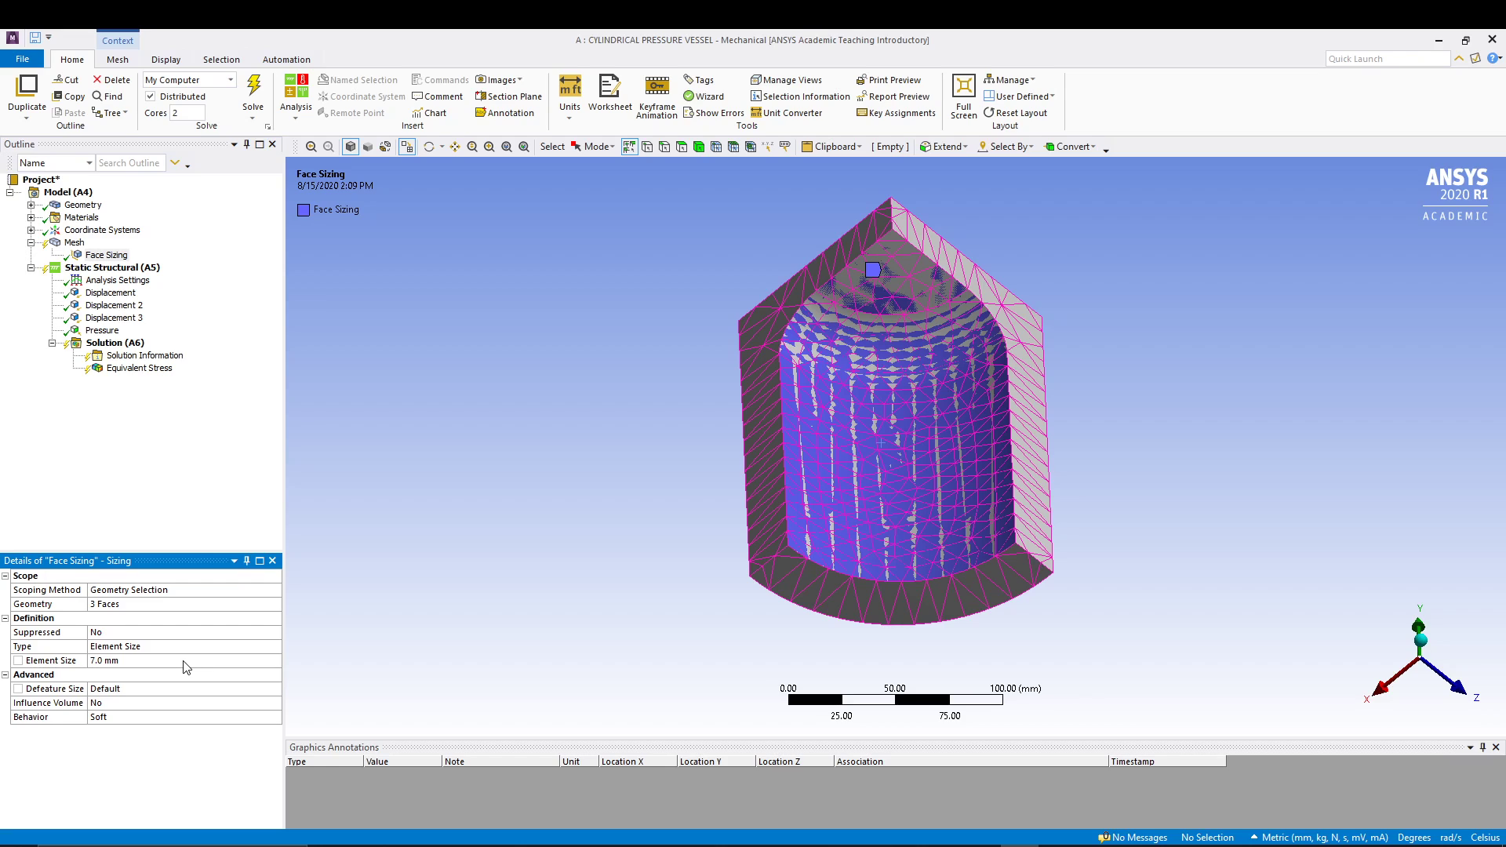
{"action": "right_click", "coordinate": [72, 243]}
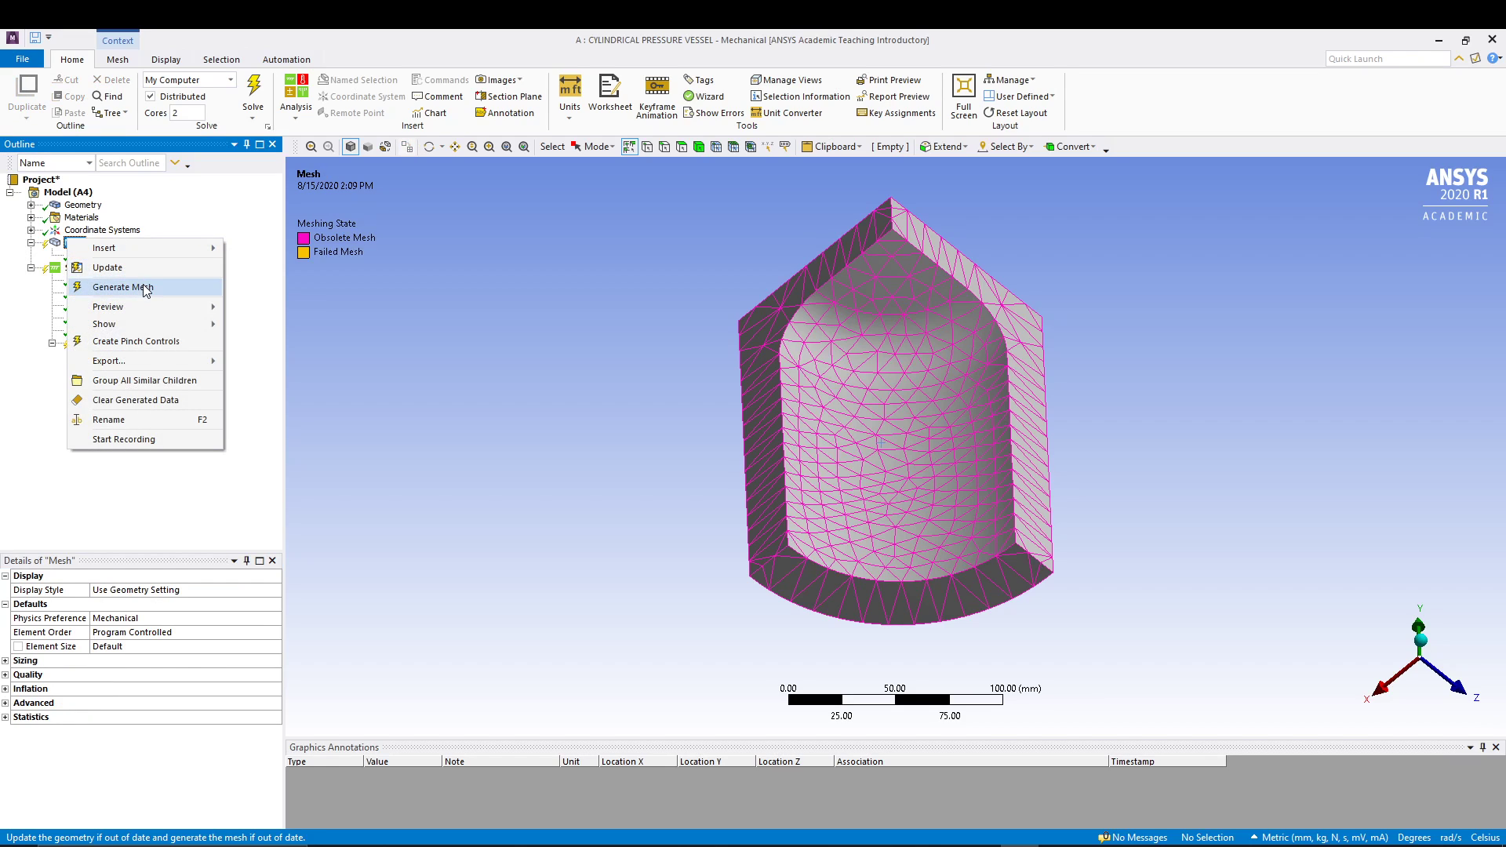
{"action": "left_click", "coordinate": [143, 287]}
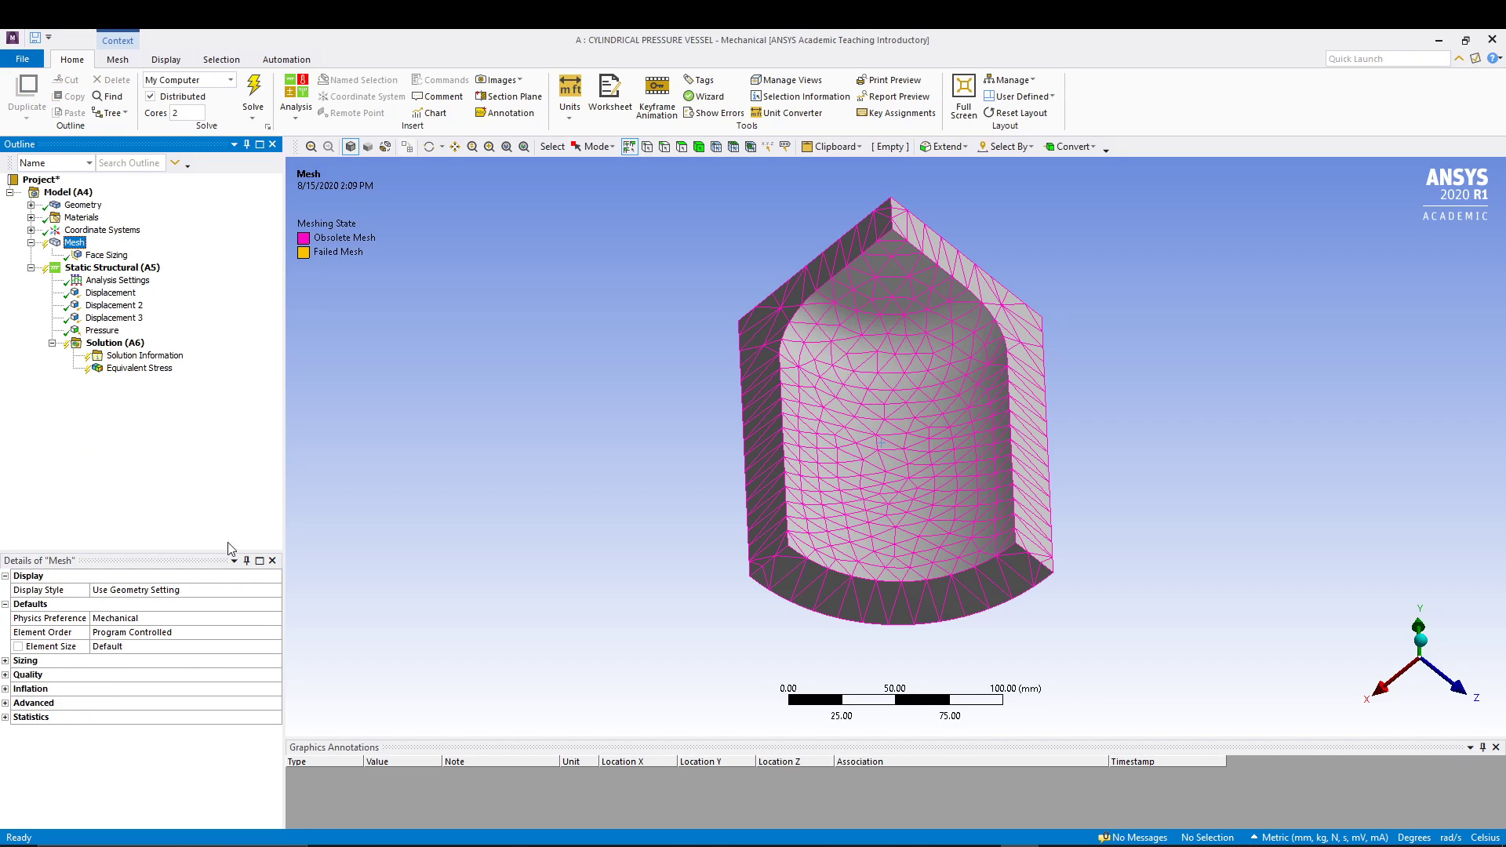
{"action": "left_click", "coordinate": [115, 257]}
{"action": "left_click", "coordinate": [483, 455]}
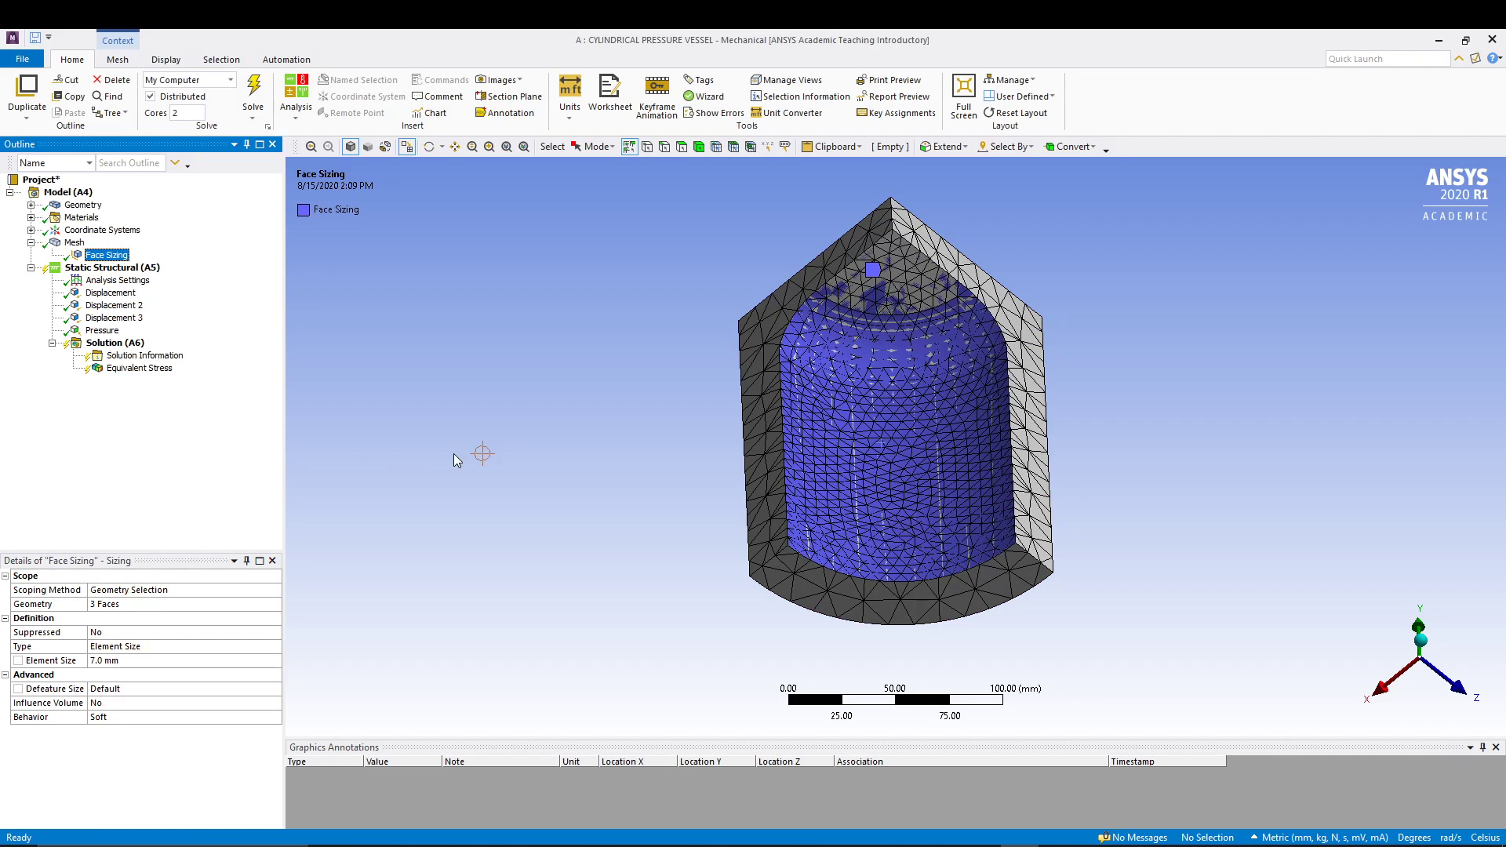
- Re-solve the analysis and view the Equivalent Stress result on the vessel's inner faces
{"action": "left_click", "coordinate": [253, 90]}
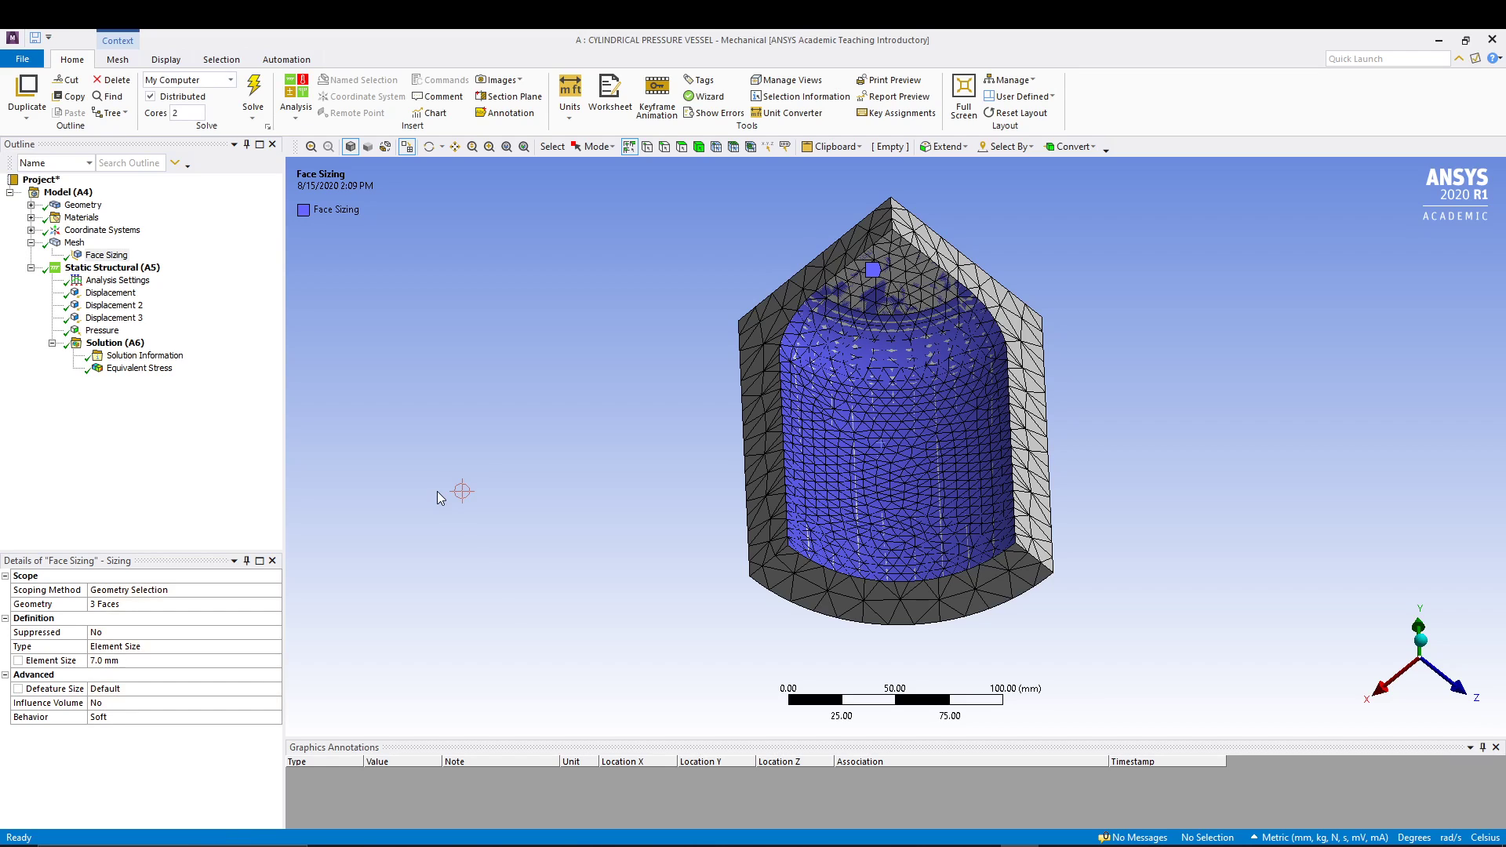
{"action": "left_click", "coordinate": [139, 368]}
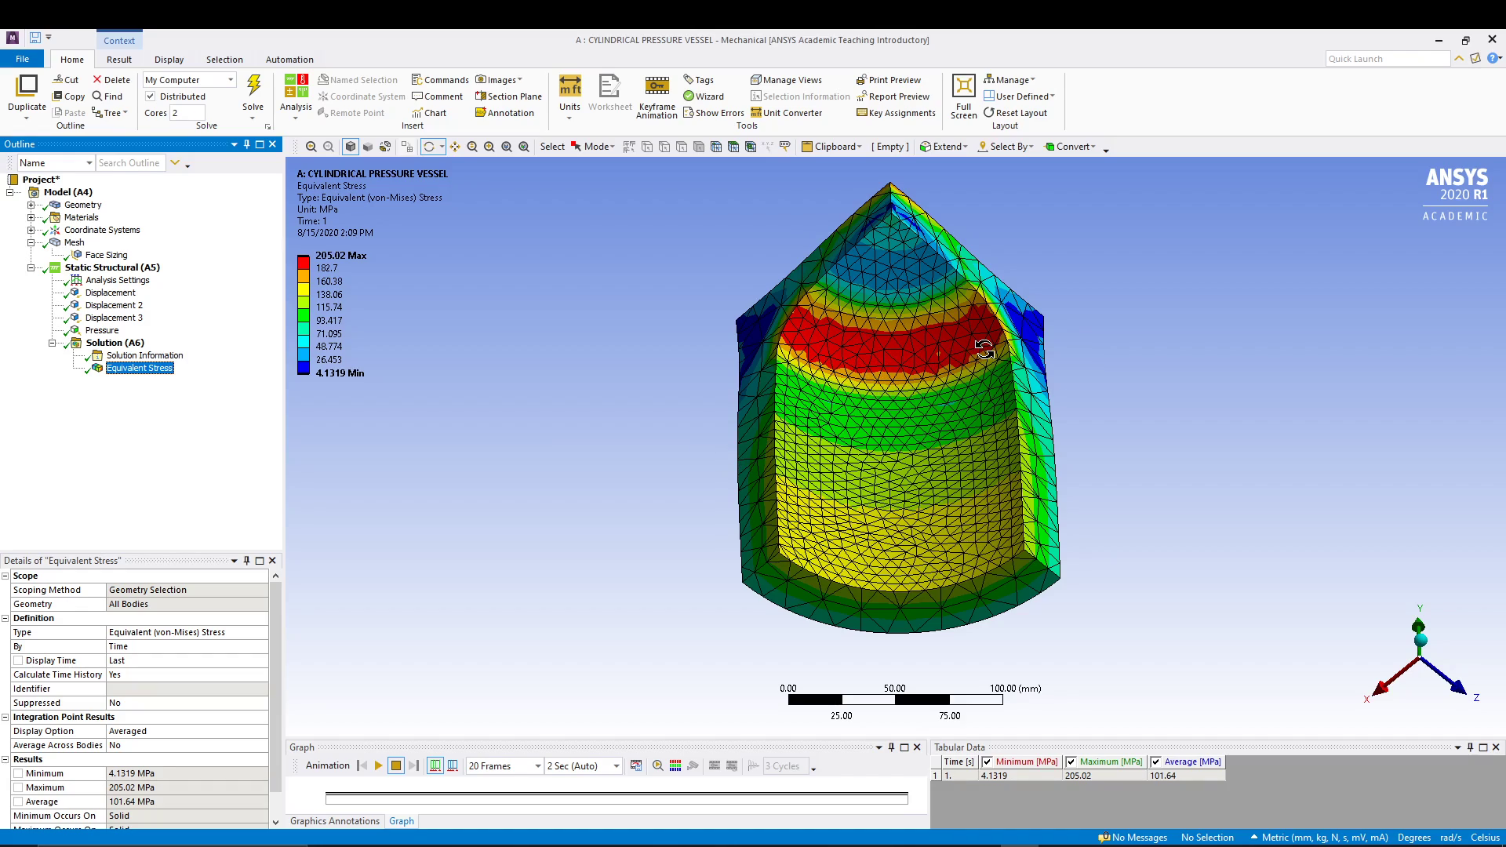
{"action": "mouse_move", "coordinate": [697, 424]}
{"action": "left_mouse_down"}
{"action": "mouse_move", "coordinate": [689, 380]}
{"action": "mouse_move", "coordinate": [690, 447]}
{"action": "left_mouse_up"}
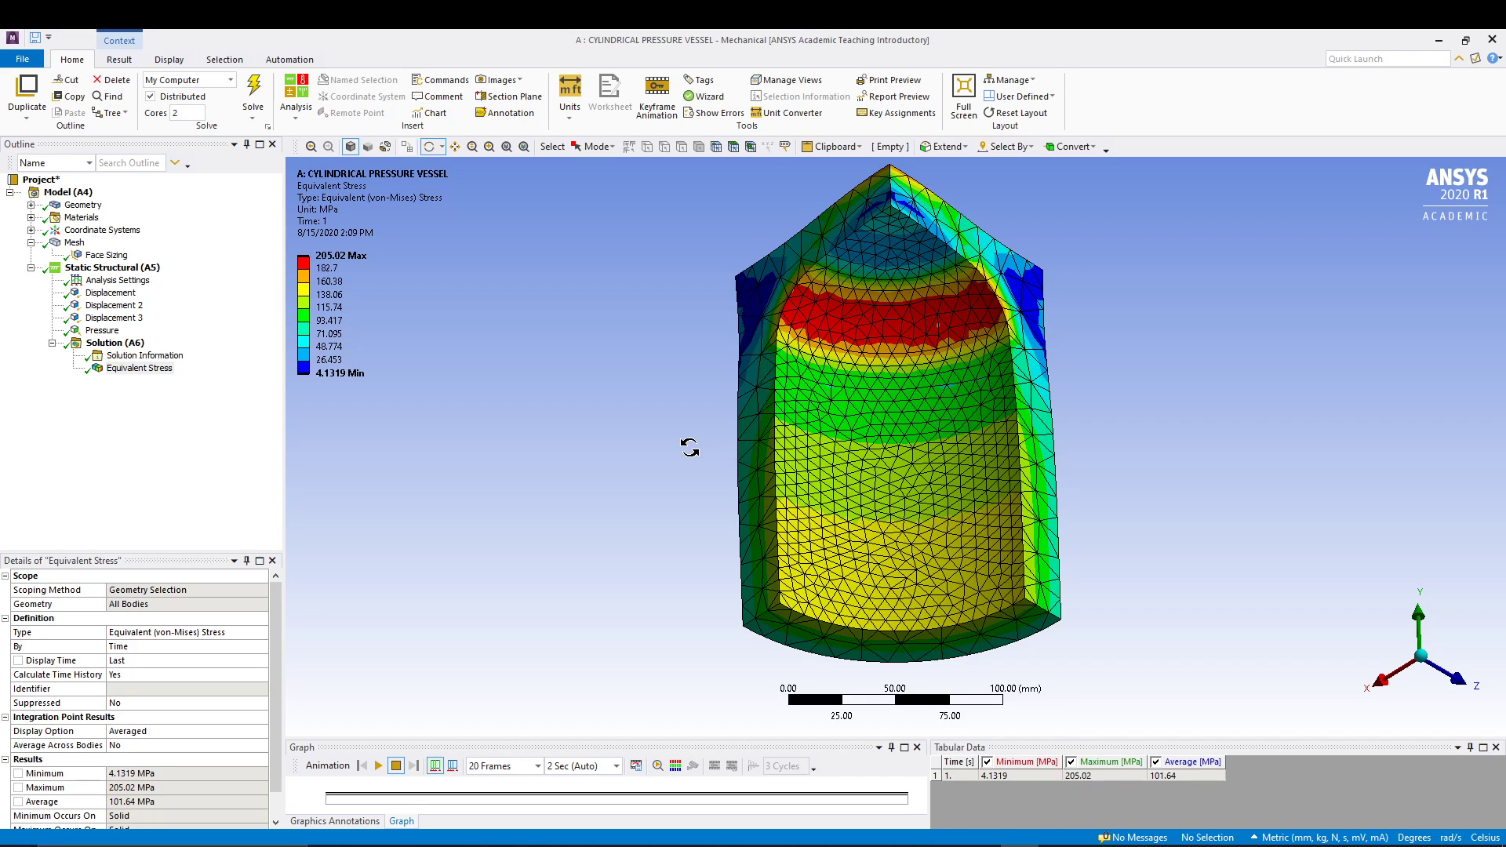
{"action": "left_click_drag", "start_coordinate": [689, 499], "coordinate": [690, 449]}
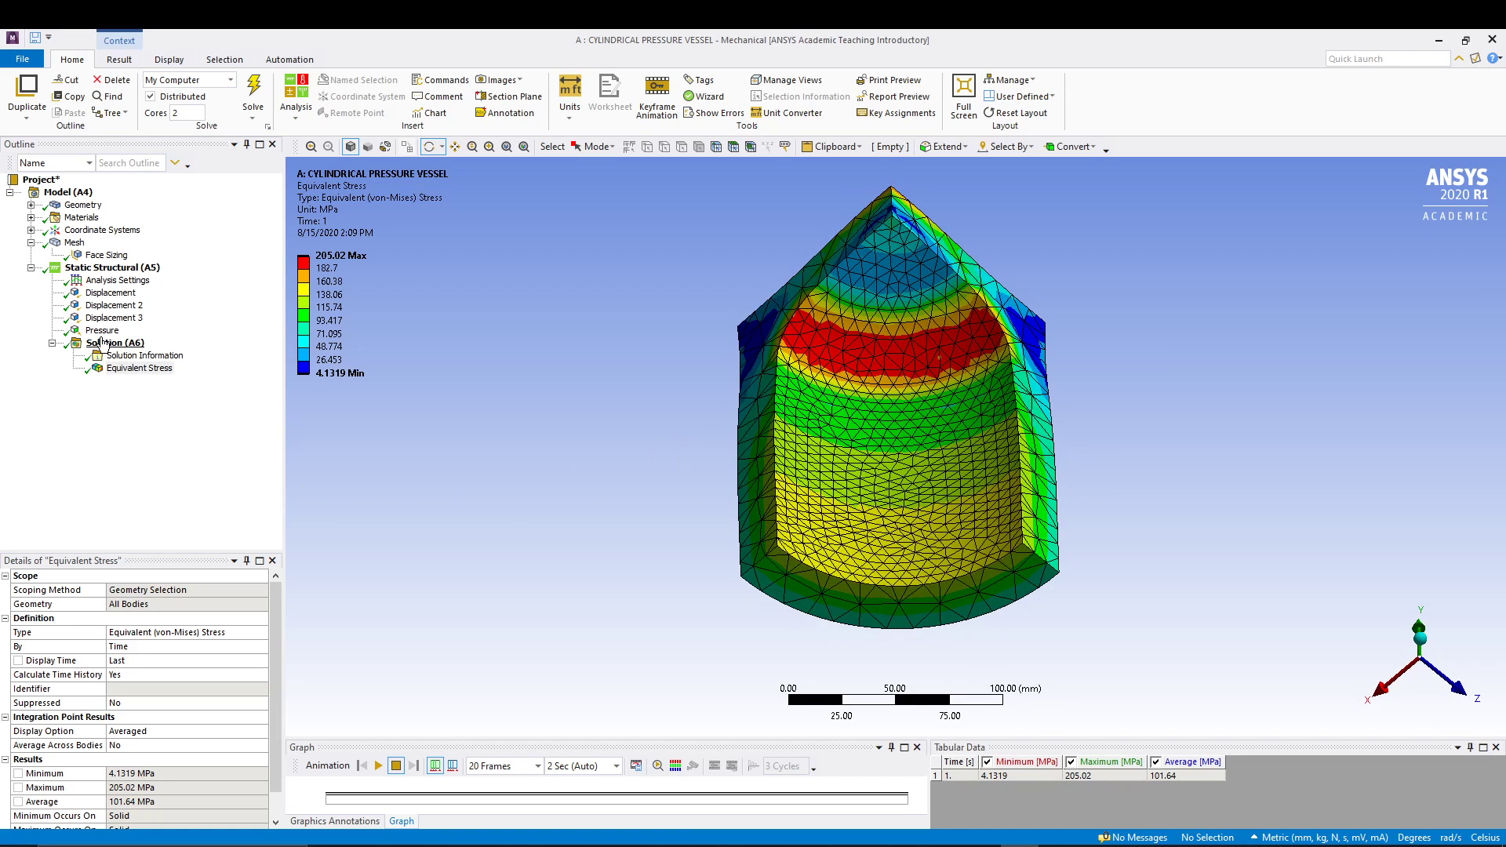
- Review the refined face mesh against the von-Mises stress distribution around the inner fillet
{"action": "left_click", "coordinate": [105, 255]}
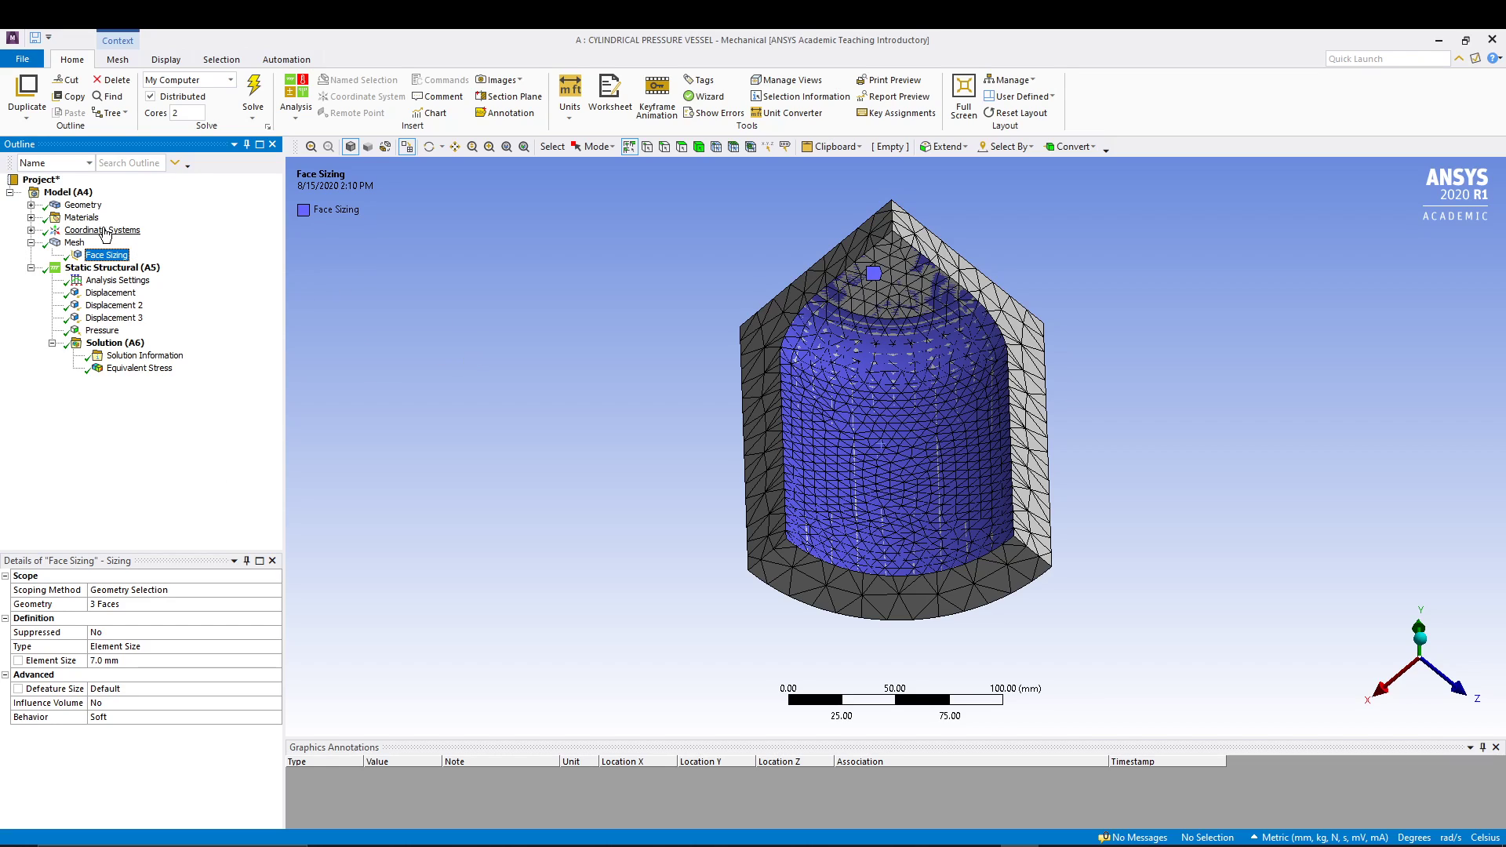
{"action": "left_click", "coordinate": [75, 244]}
{"action": "left_click", "coordinate": [107, 255]}
{"action": "left_click", "coordinate": [139, 368]}
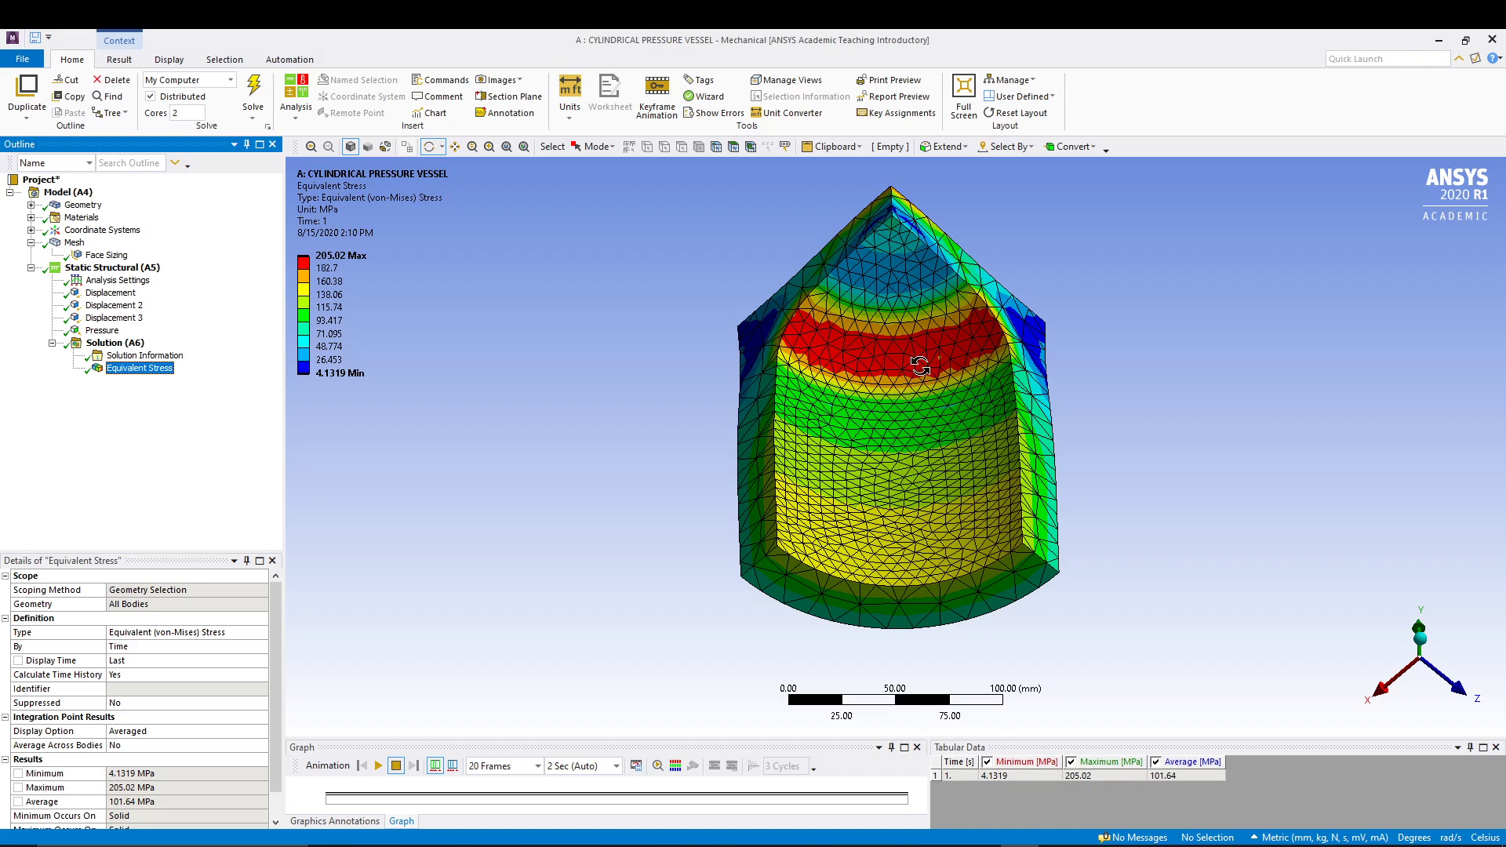
{"action": "mouse_move", "coordinate": [639, 578]}
{"action": "left_mouse_down"}
{"action": "mouse_move", "coordinate": [639, 629]}
{"action": "mouse_move", "coordinate": [646, 582]}
{"action": "left_mouse_up"}
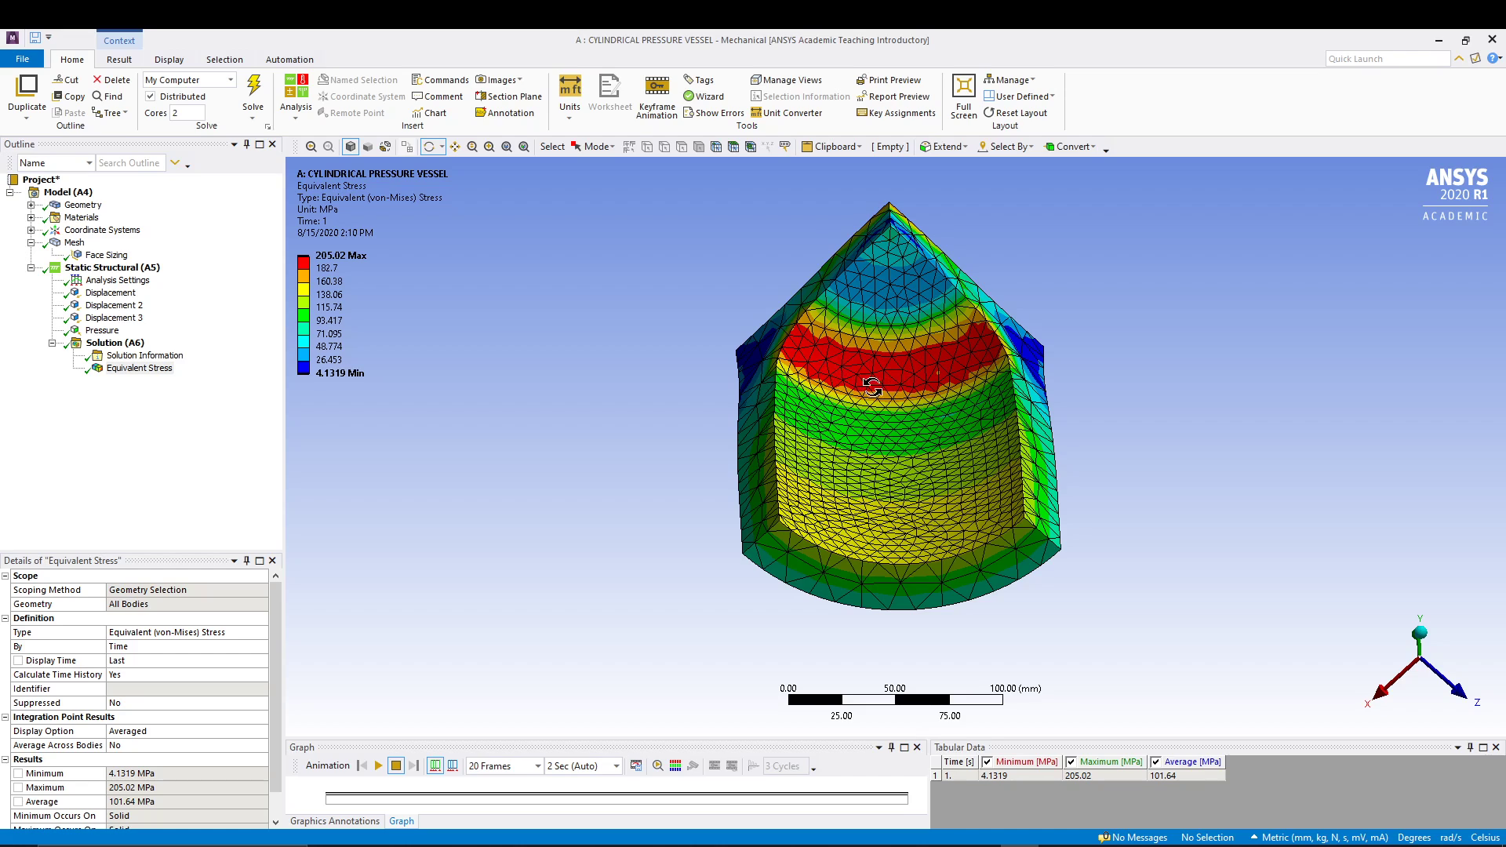
{"action": "left_click_drag", "start_coordinate": [578, 484], "coordinate": [578, 528]}
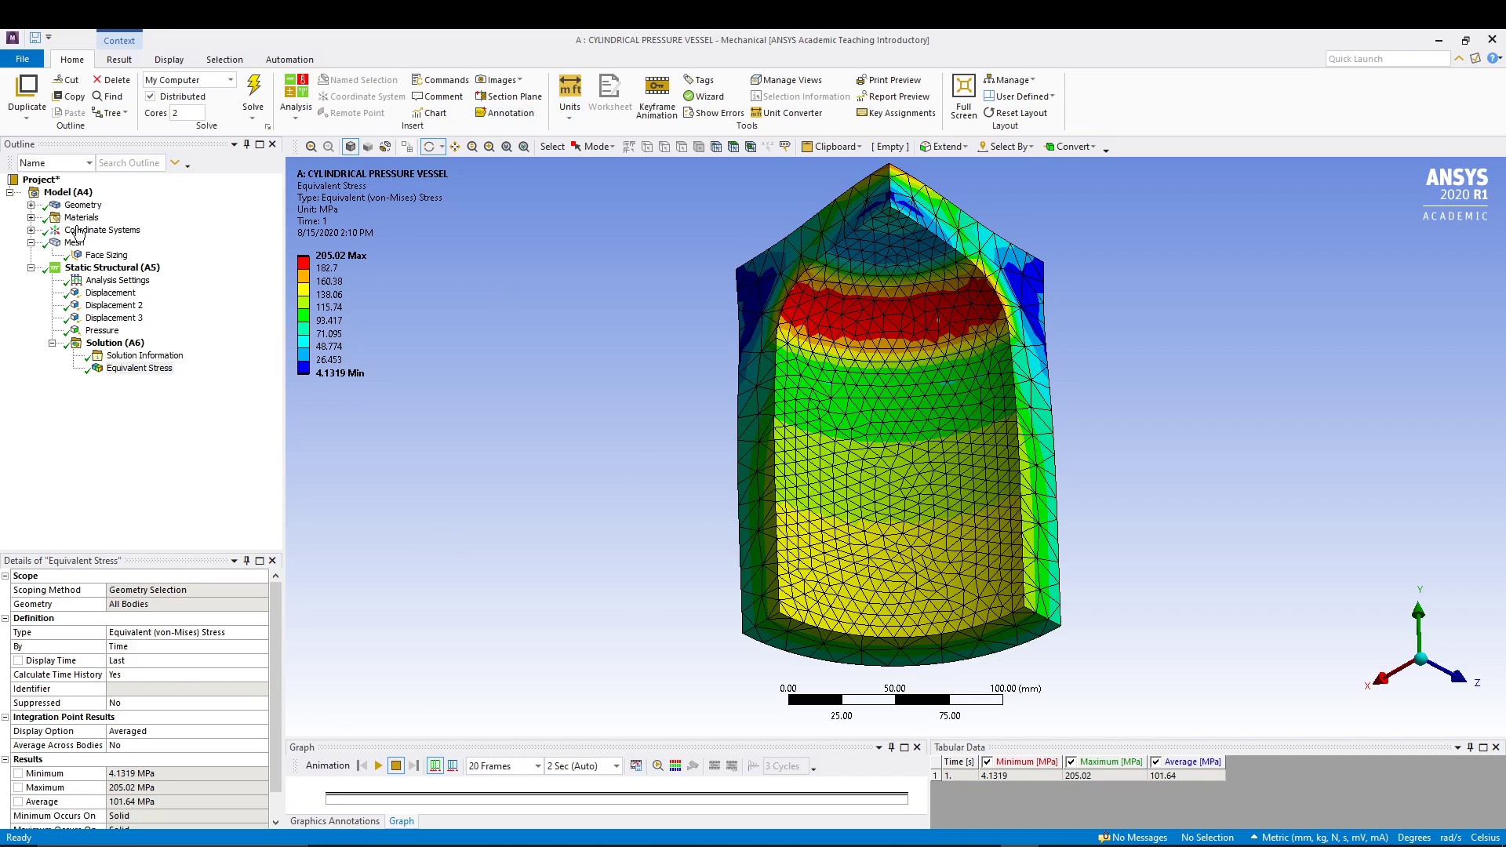
- Add a Normal Stress result to the solution with its default X Axis orientation
{"action": "left_click", "coordinate": [129, 346]}
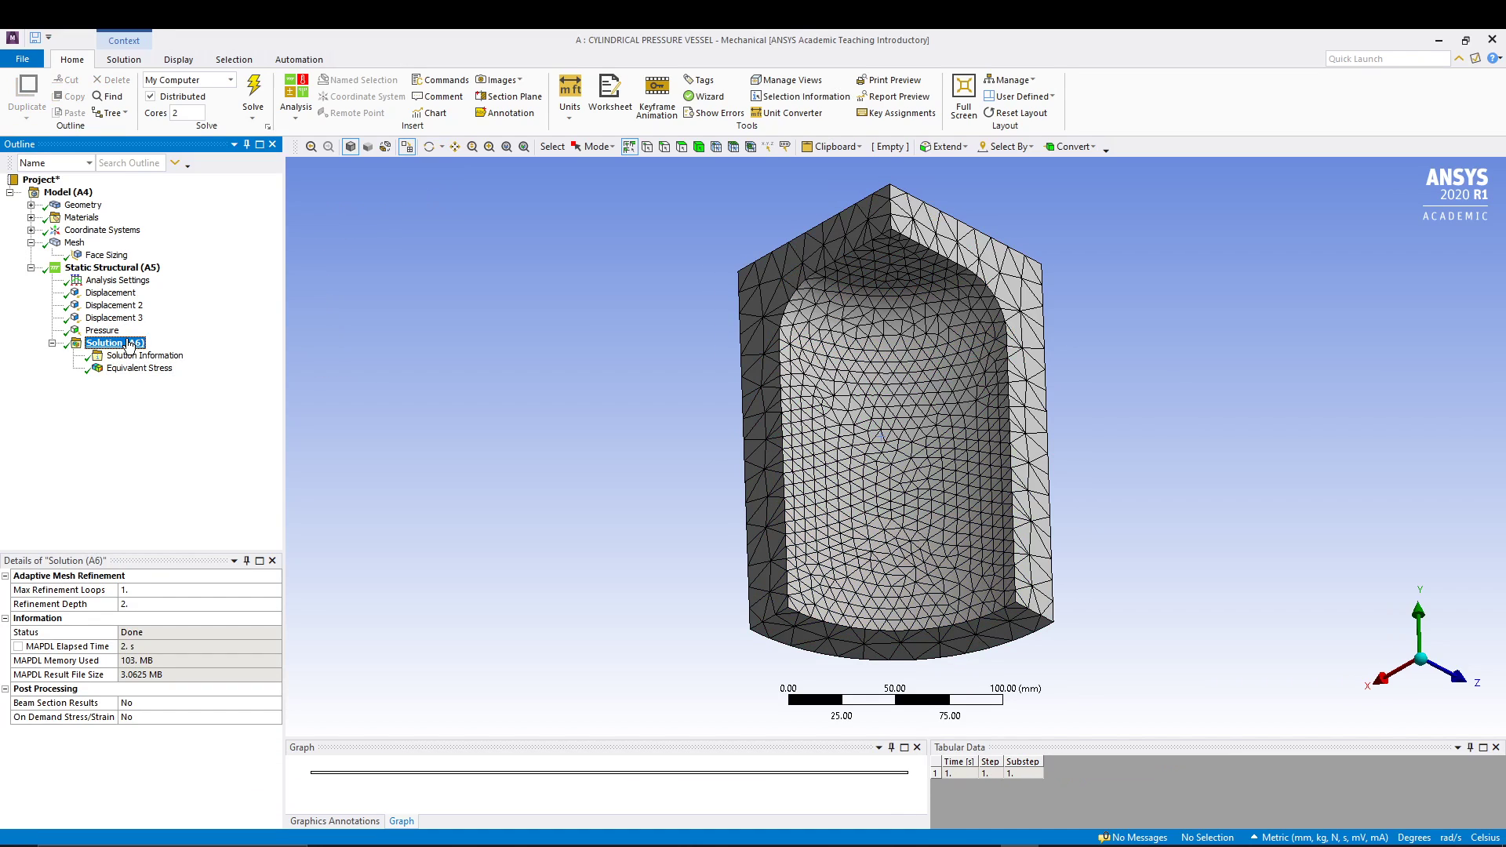
{"action": "right_click", "coordinate": [130, 345]}
{"action": "mouse_move", "coordinate": [181, 348]}
{"action": "mouse_move", "coordinate": [356, 385]}
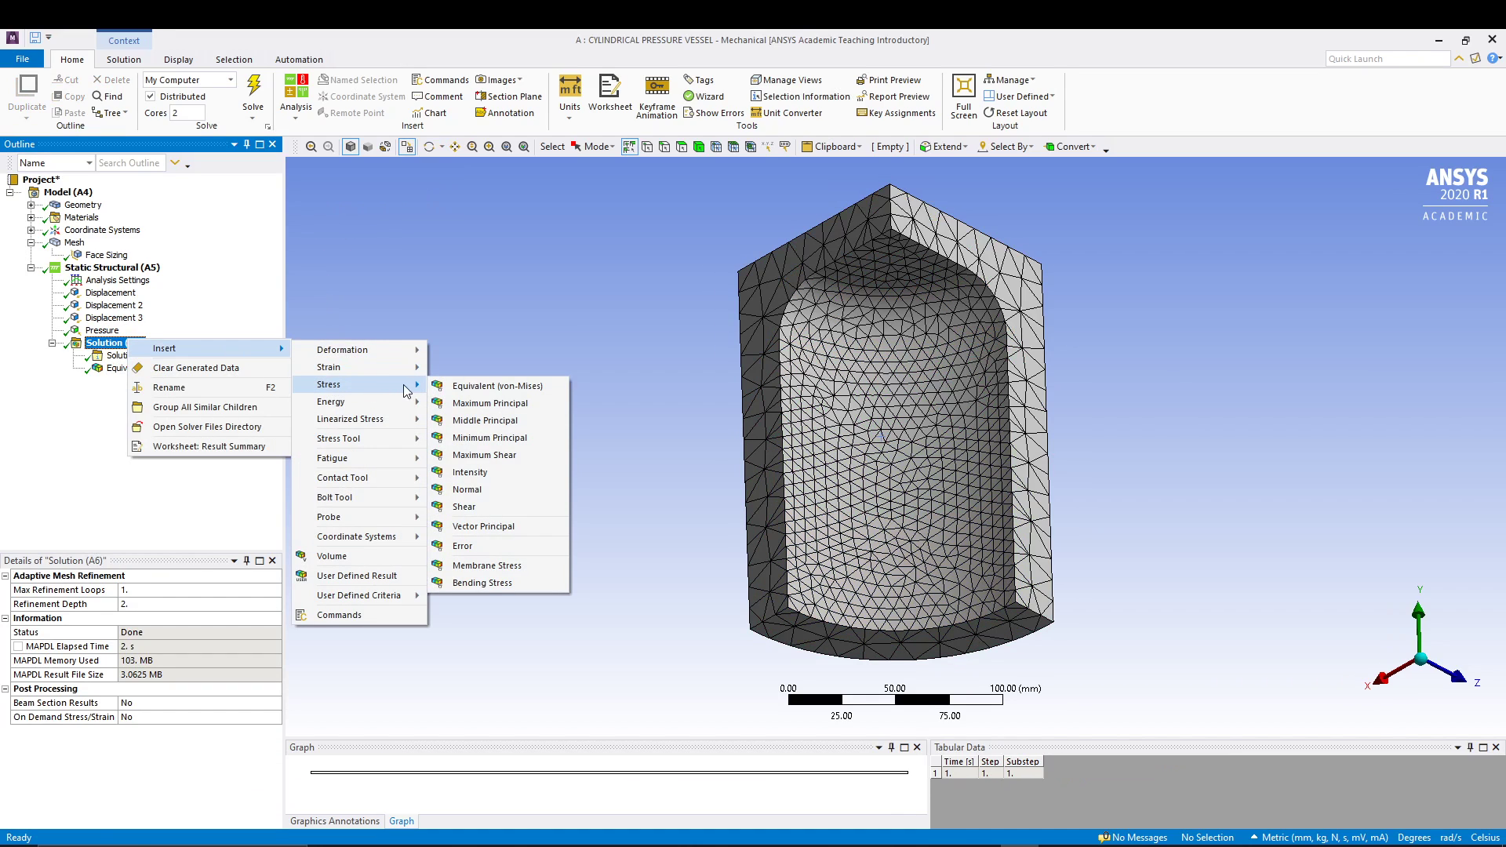
{"action": "left_click", "coordinate": [496, 487]}
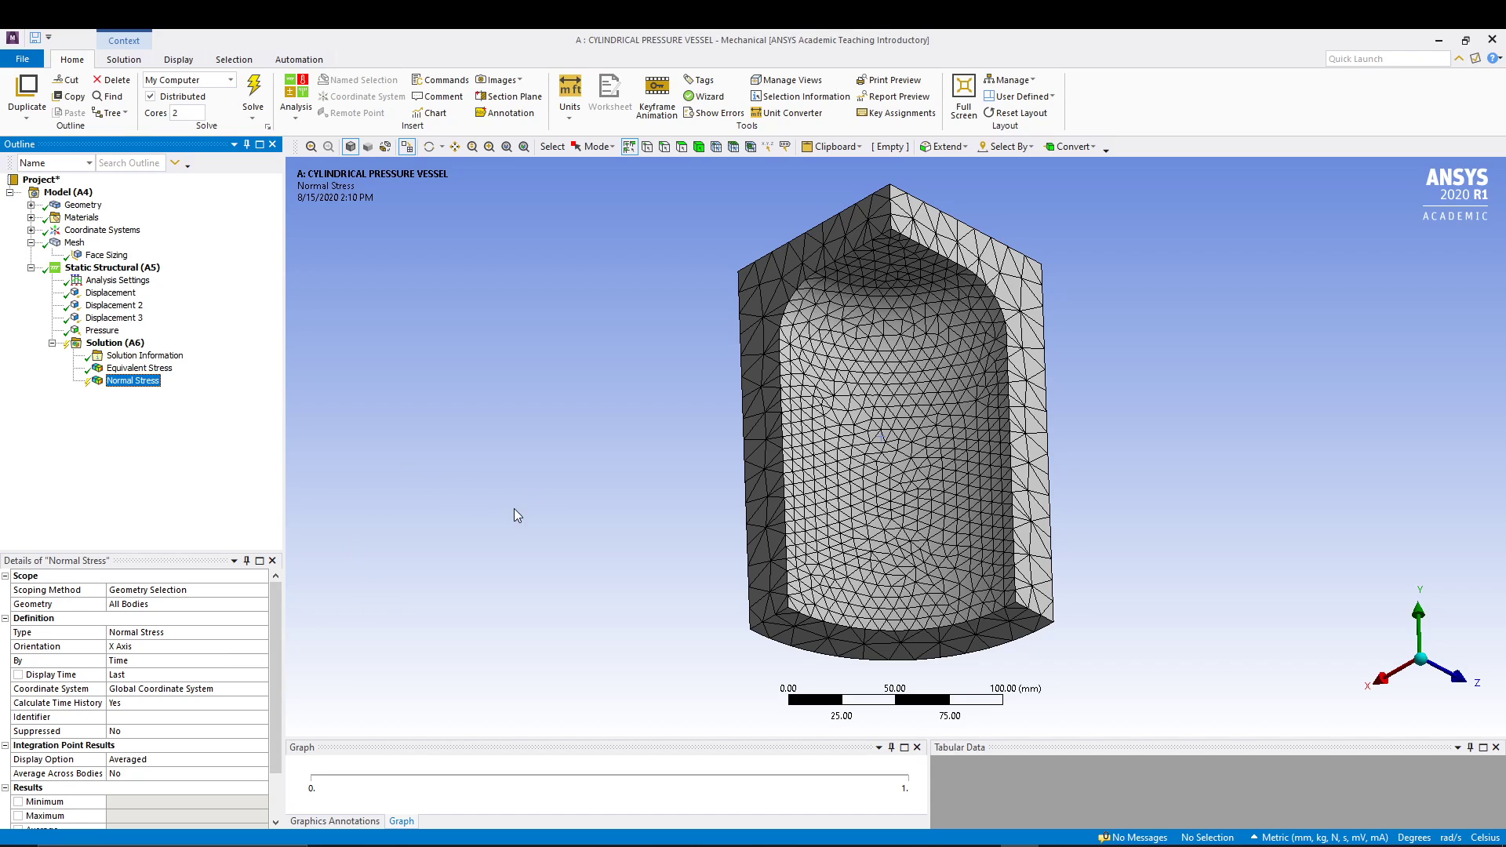
- Add a second Normal Stress result to the solution and set its orientation to Y Axis
{"action": "left_click", "coordinate": [129, 345]}
{"action": "right_click", "coordinate": [129, 345]}
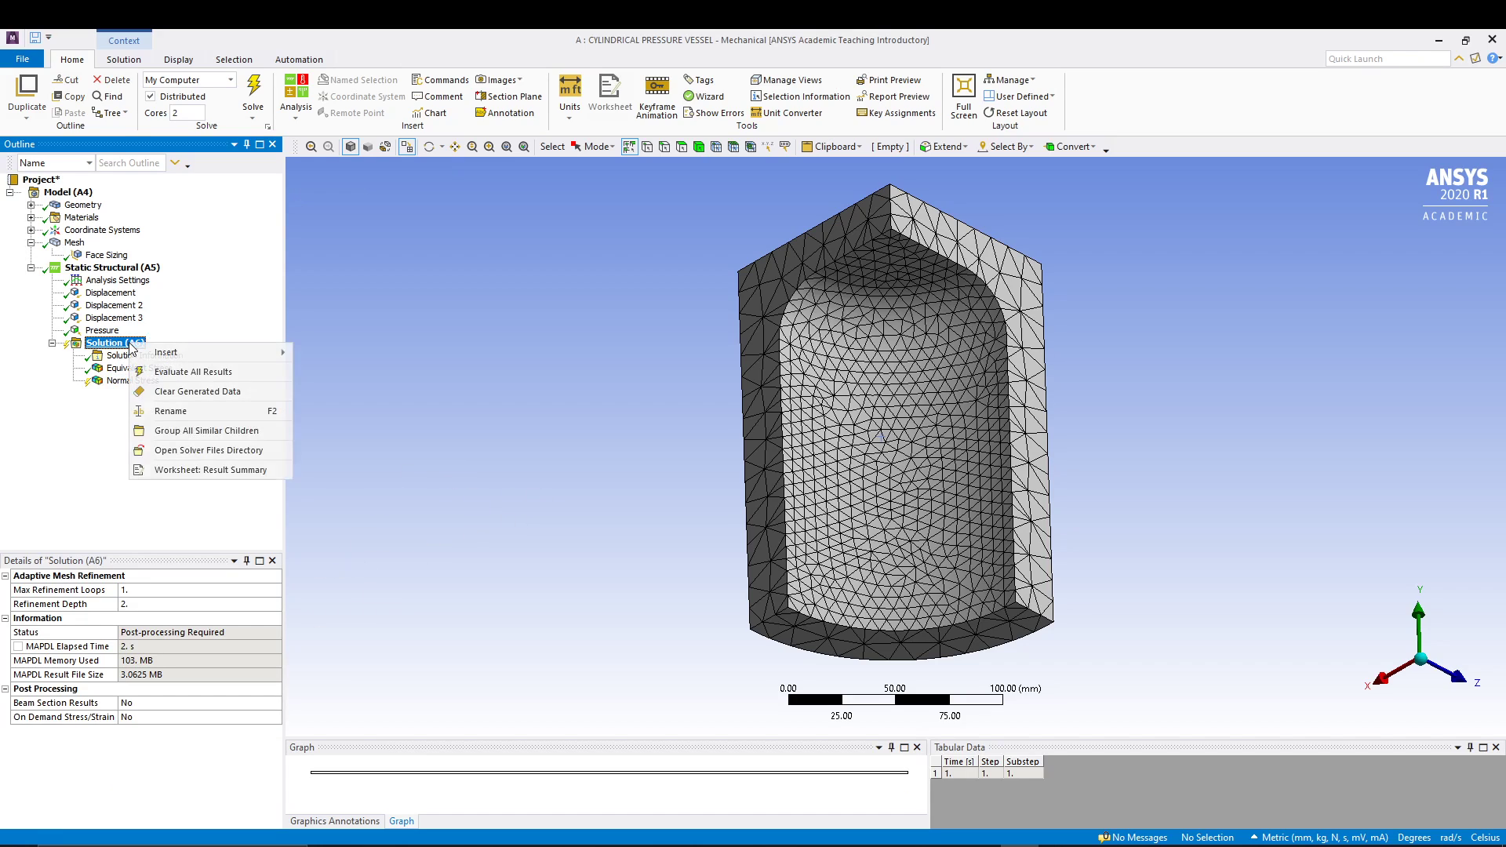
{"action": "mouse_move", "coordinate": [214, 353]}
{"action": "mouse_move", "coordinate": [369, 389]}
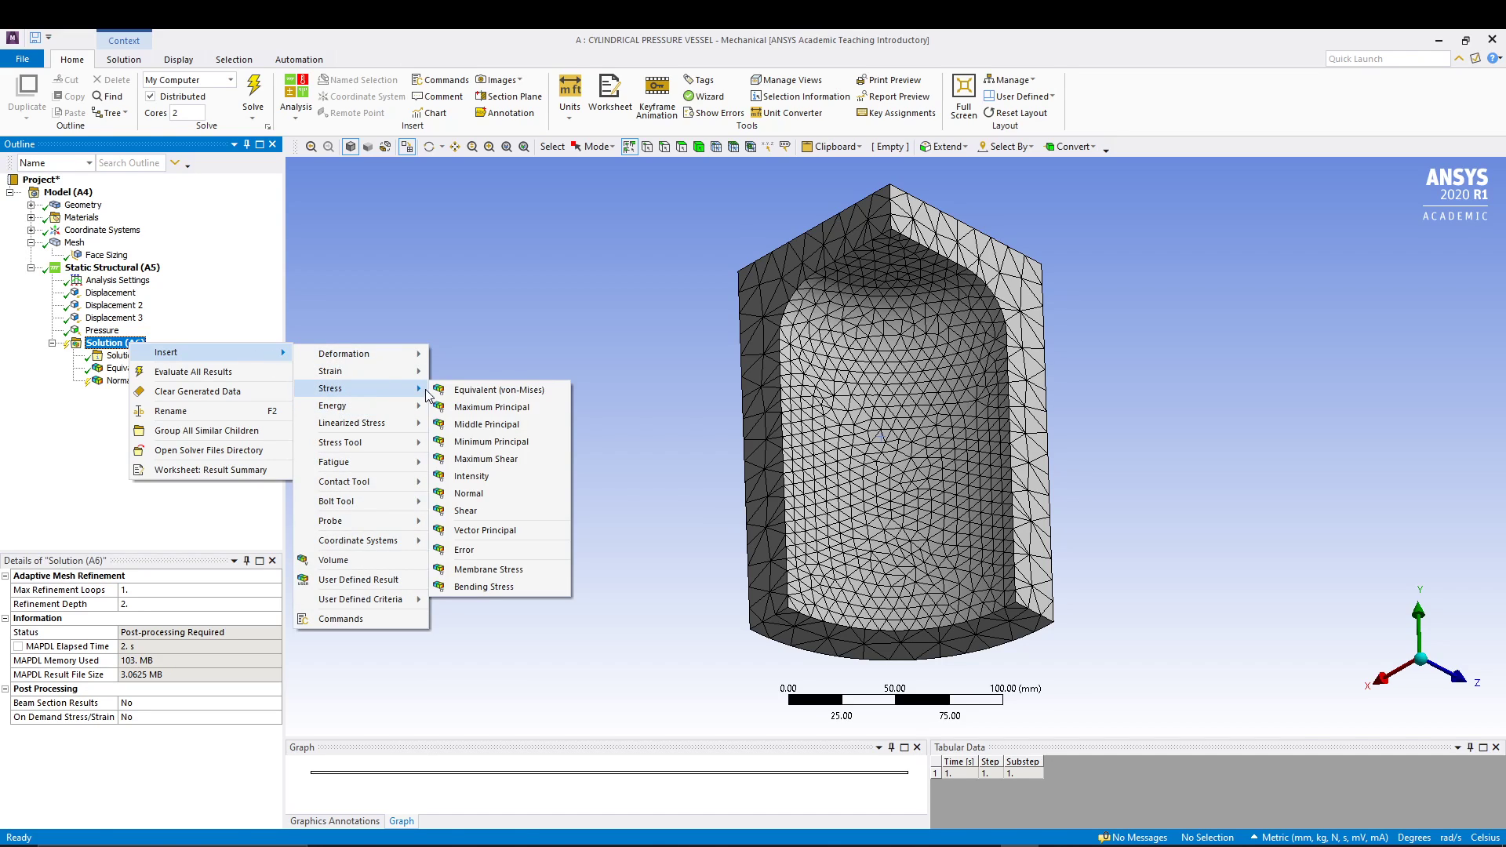
{"action": "left_click", "coordinate": [491, 500]}
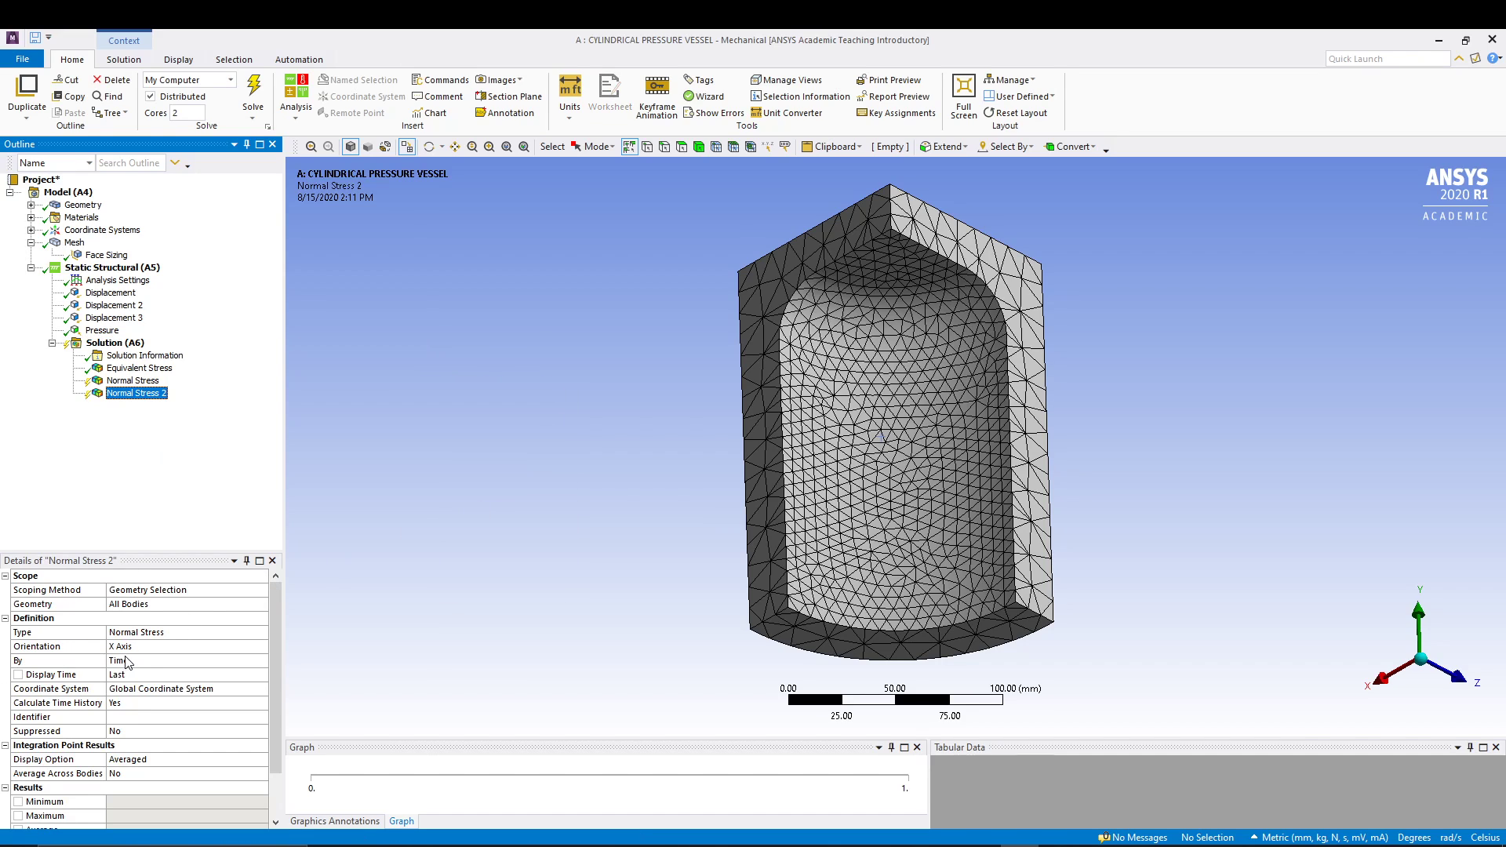
{"action": "left_click", "coordinate": [251, 646]}
{"action": "left_click", "coordinate": [262, 648]}
{"action": "left_click", "coordinate": [196, 673]}
- Add a third Normal Stress result to the solution and set its orientation to Z Axis
{"action": "right_click", "coordinate": [127, 346]}
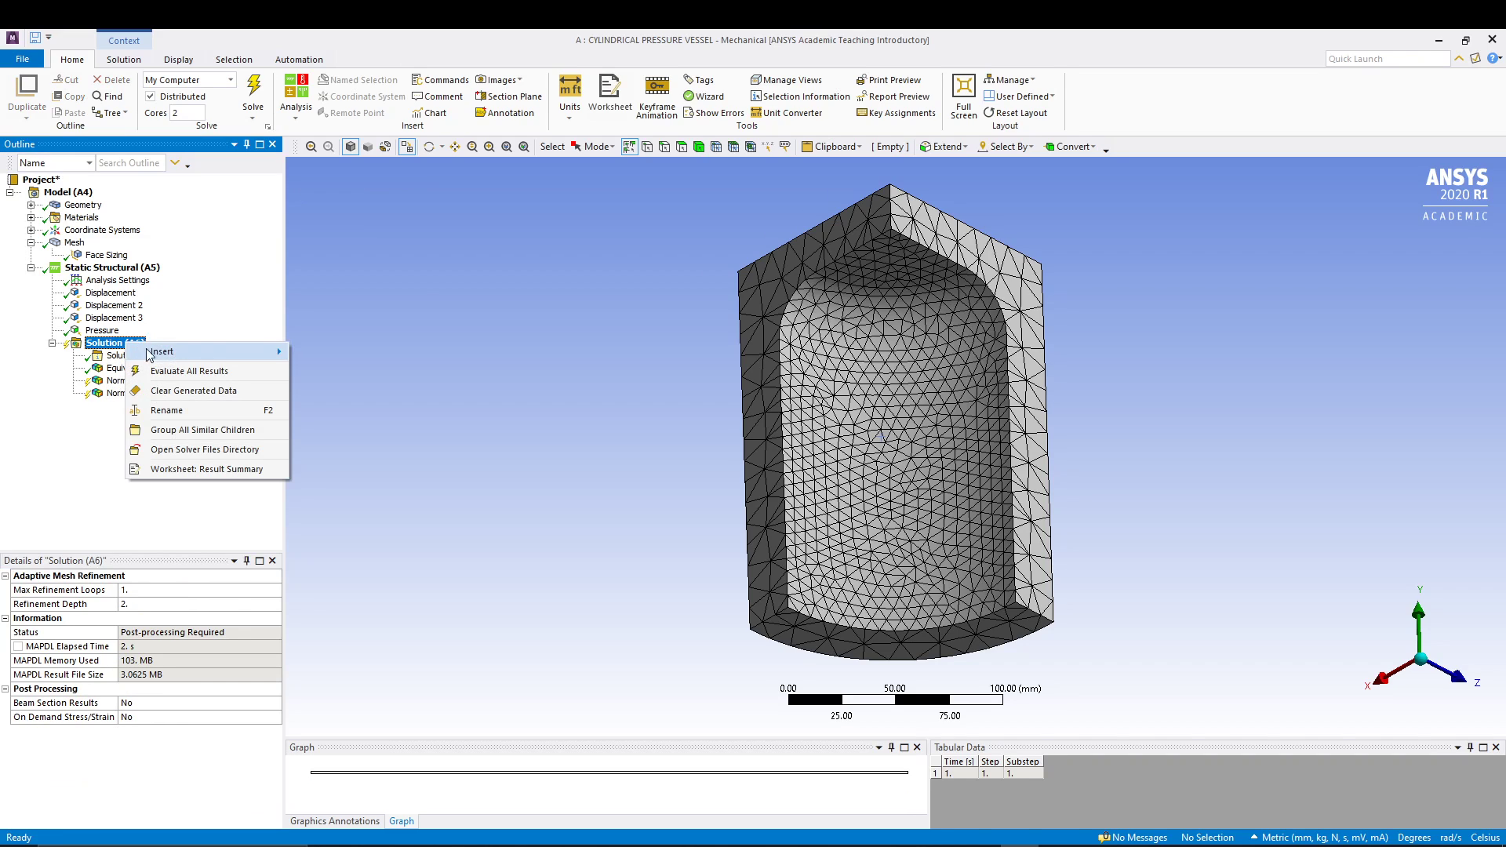
{"action": "mouse_move", "coordinate": [277, 356]}
{"action": "mouse_move", "coordinate": [384, 396]}
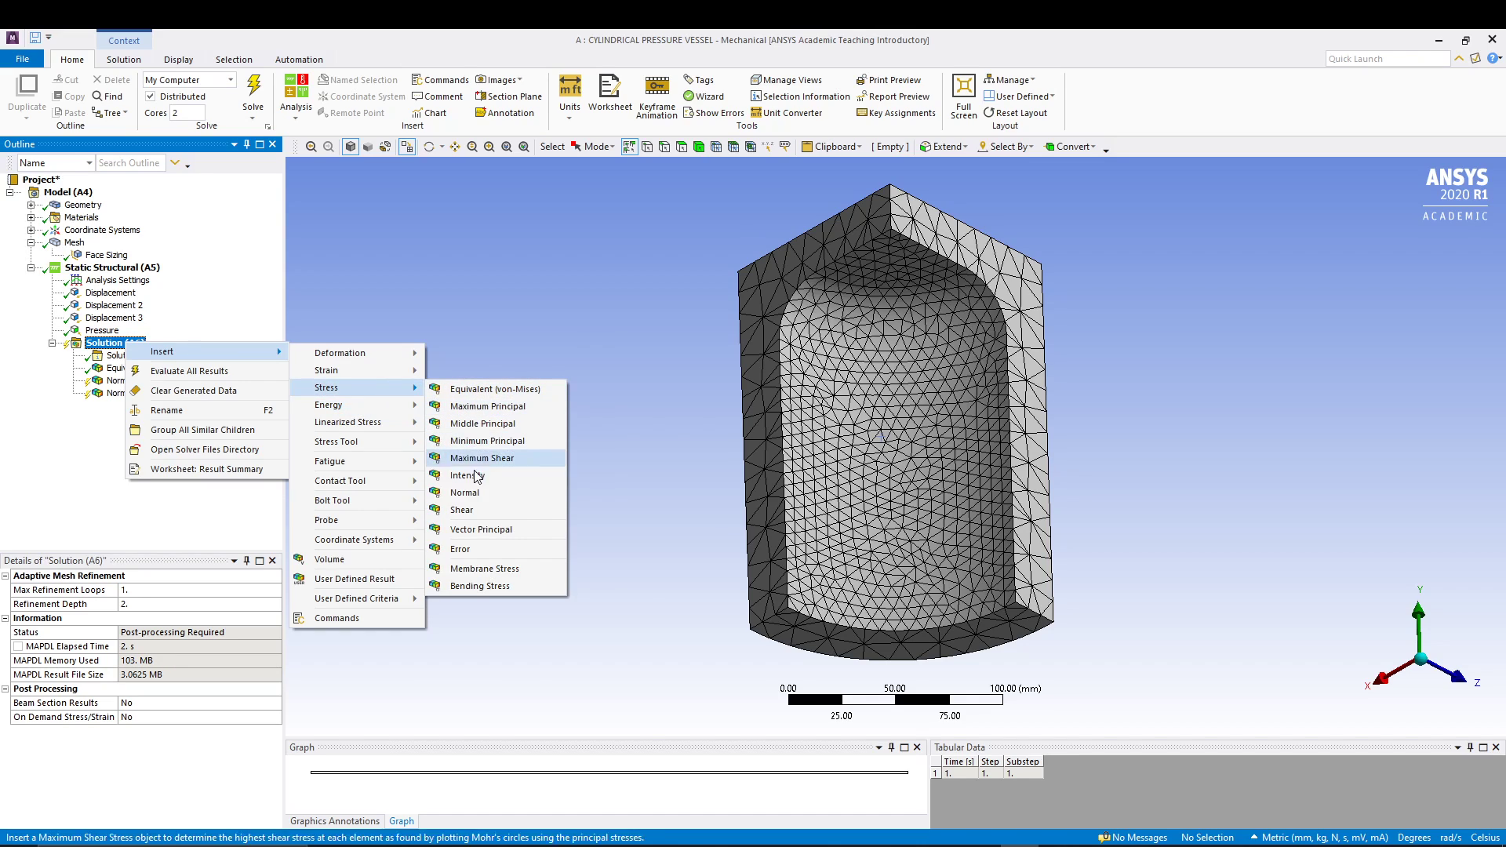
{"action": "left_click", "coordinate": [466, 493]}
{"action": "left_click", "coordinate": [165, 647]}
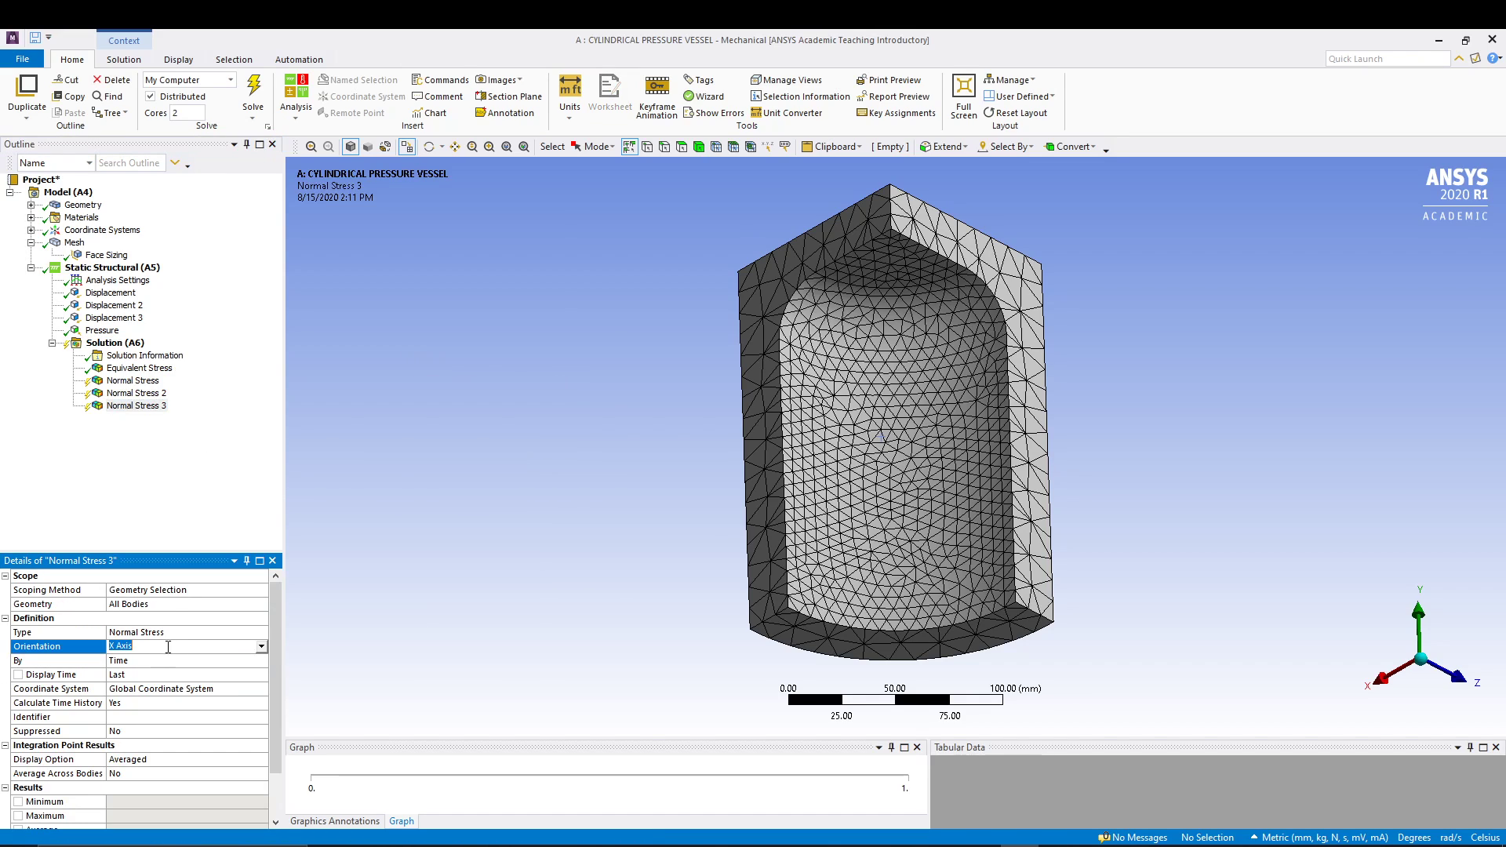
{"action": "left_click", "coordinate": [263, 647]}
{"action": "left_click", "coordinate": [226, 679]}
{"action": "left_click", "coordinate": [172, 535]}
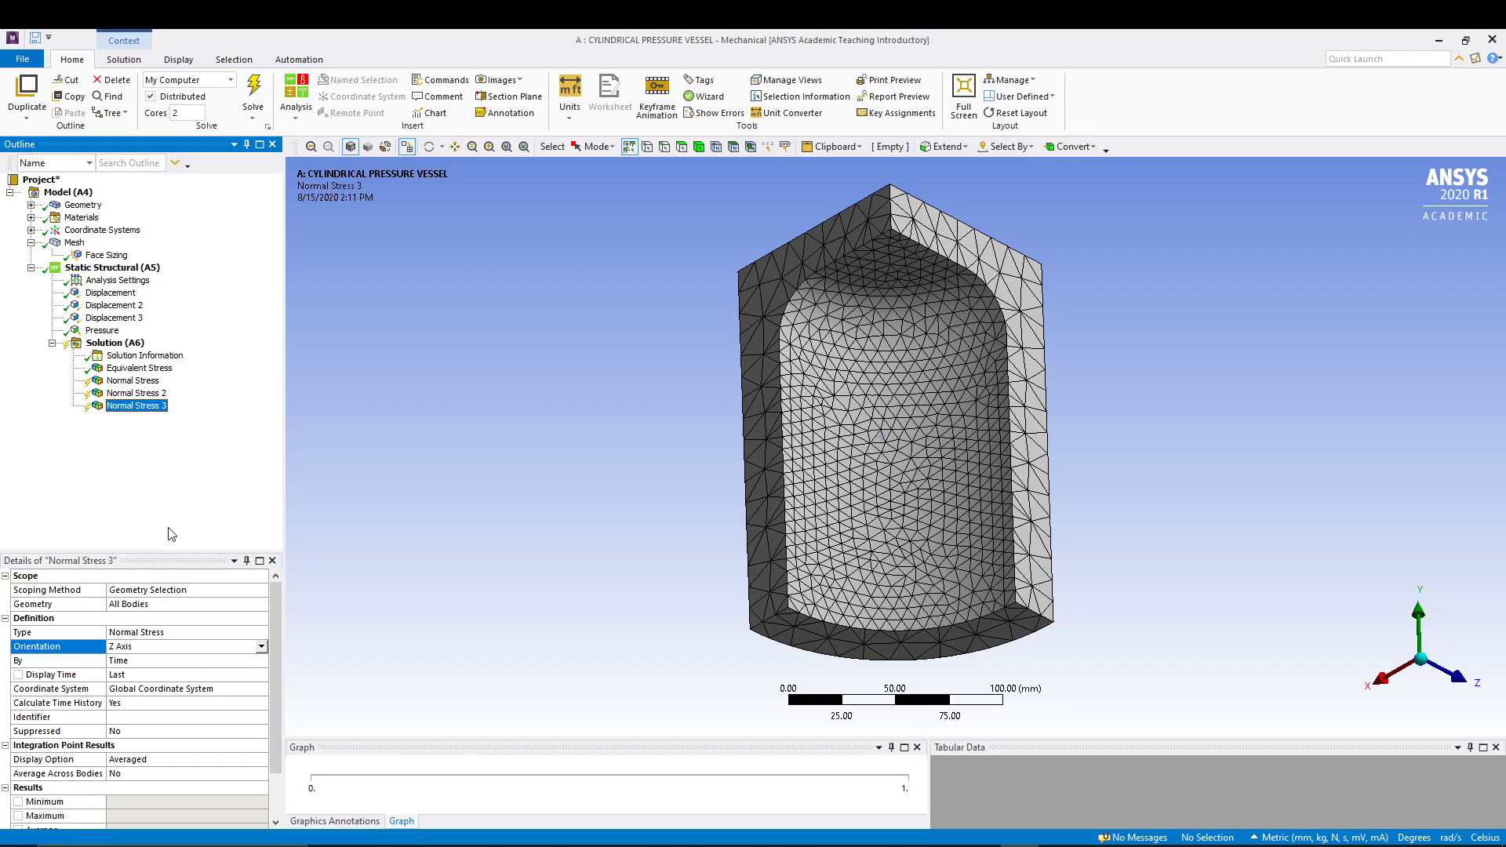
- Add a Directional Deformation result along the X Axis to the solution and solve for all the new results
{"action": "right_click", "coordinate": [124, 343]}
{"action": "mouse_move", "coordinate": [229, 351]}
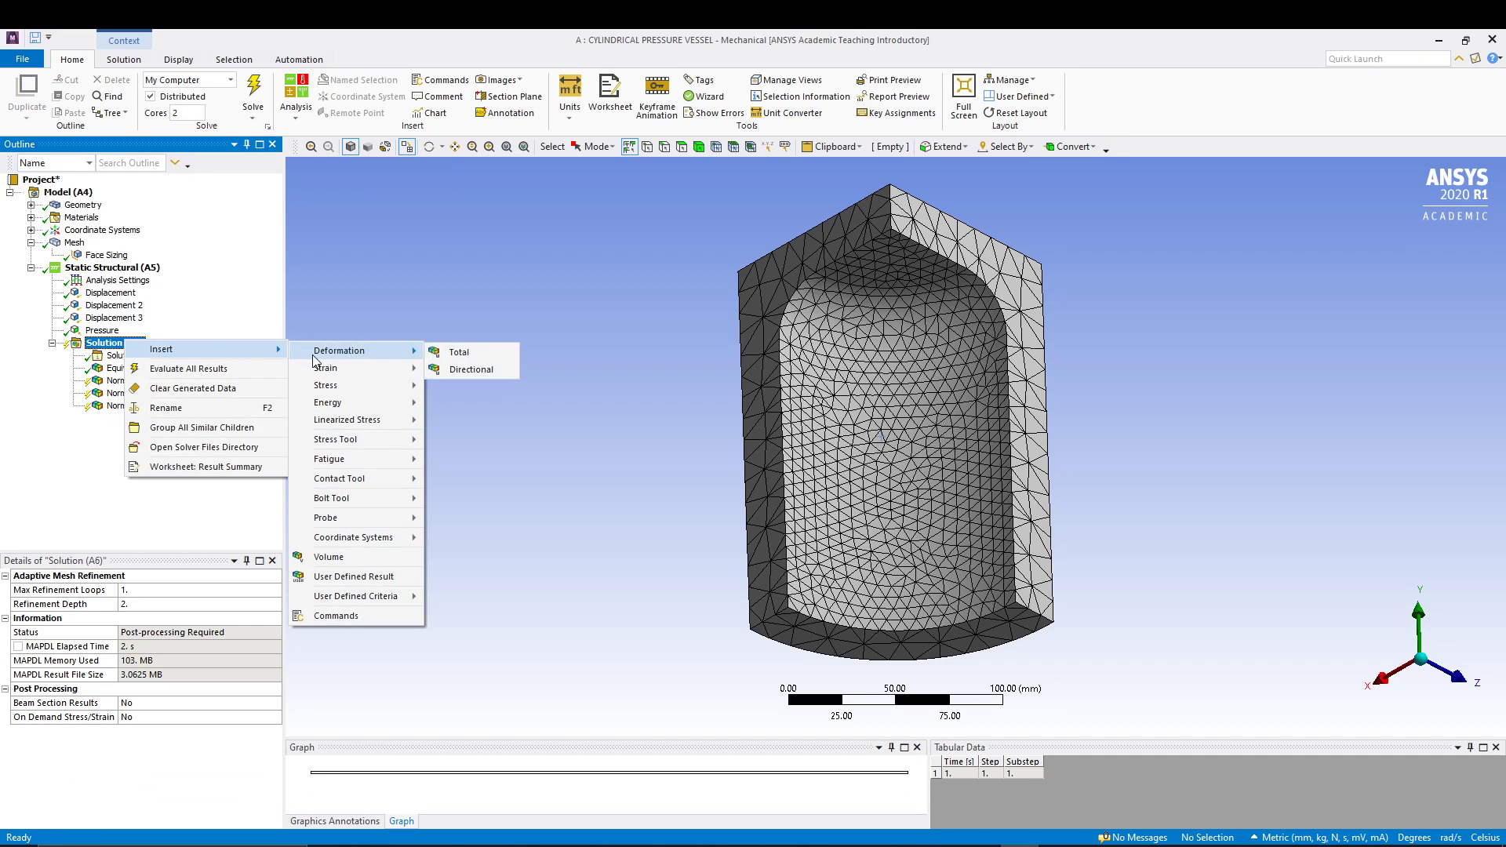
{"action": "mouse_move", "coordinate": [362, 351]}
{"action": "left_click", "coordinate": [437, 370]}
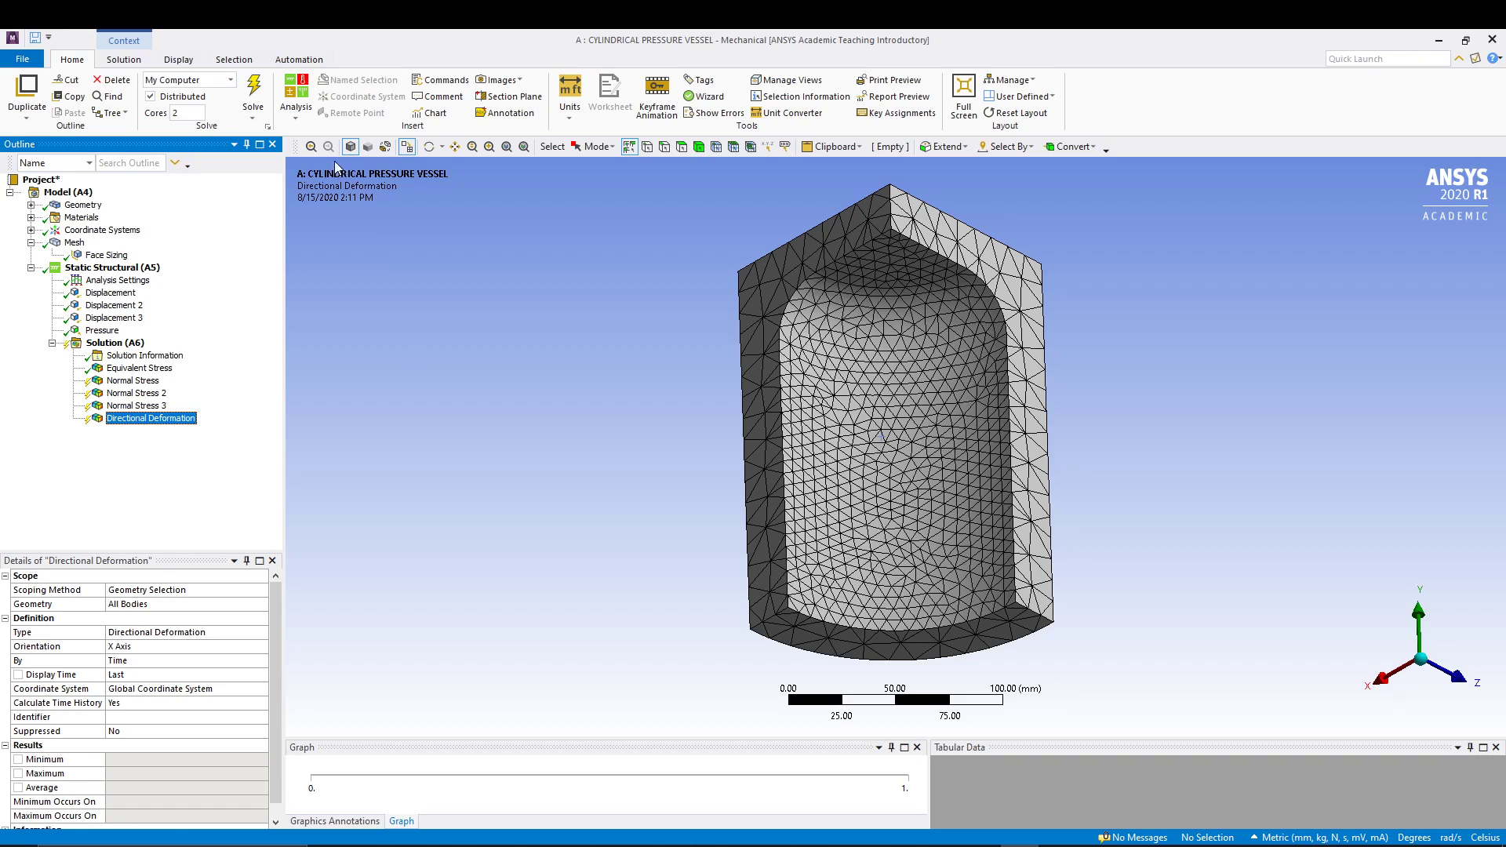
{"action": "left_click", "coordinate": [253, 93]}
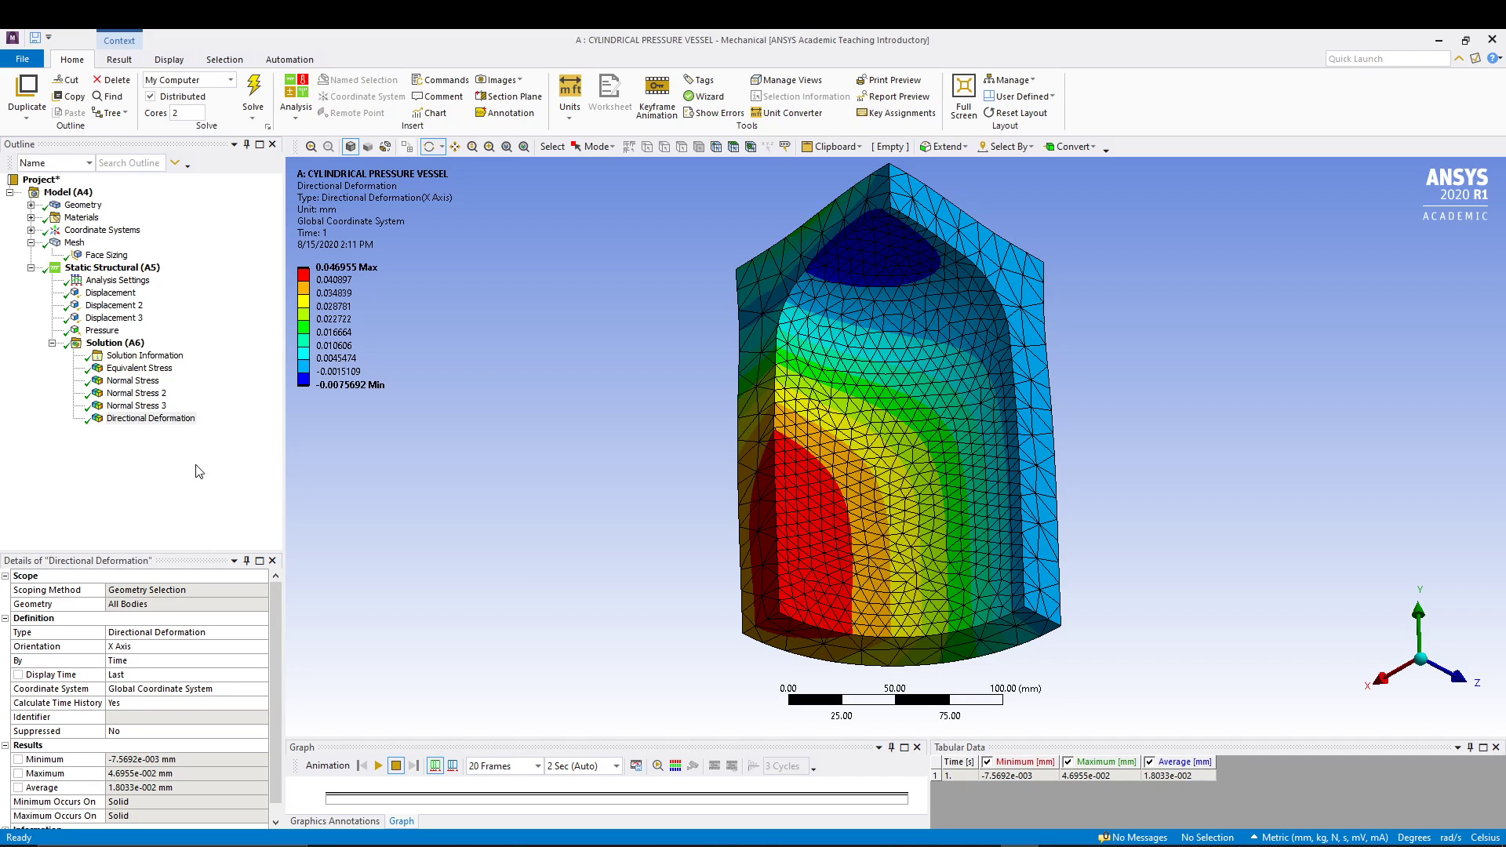
- Examine the X, Y and Z normal stress plots and compare them with the Equivalent Stress distribution
{"action": "left_click", "coordinate": [345, 268]}
{"action": "left_click", "coordinate": [66, 381]}
{"action": "left_click", "coordinate": [142, 394]}
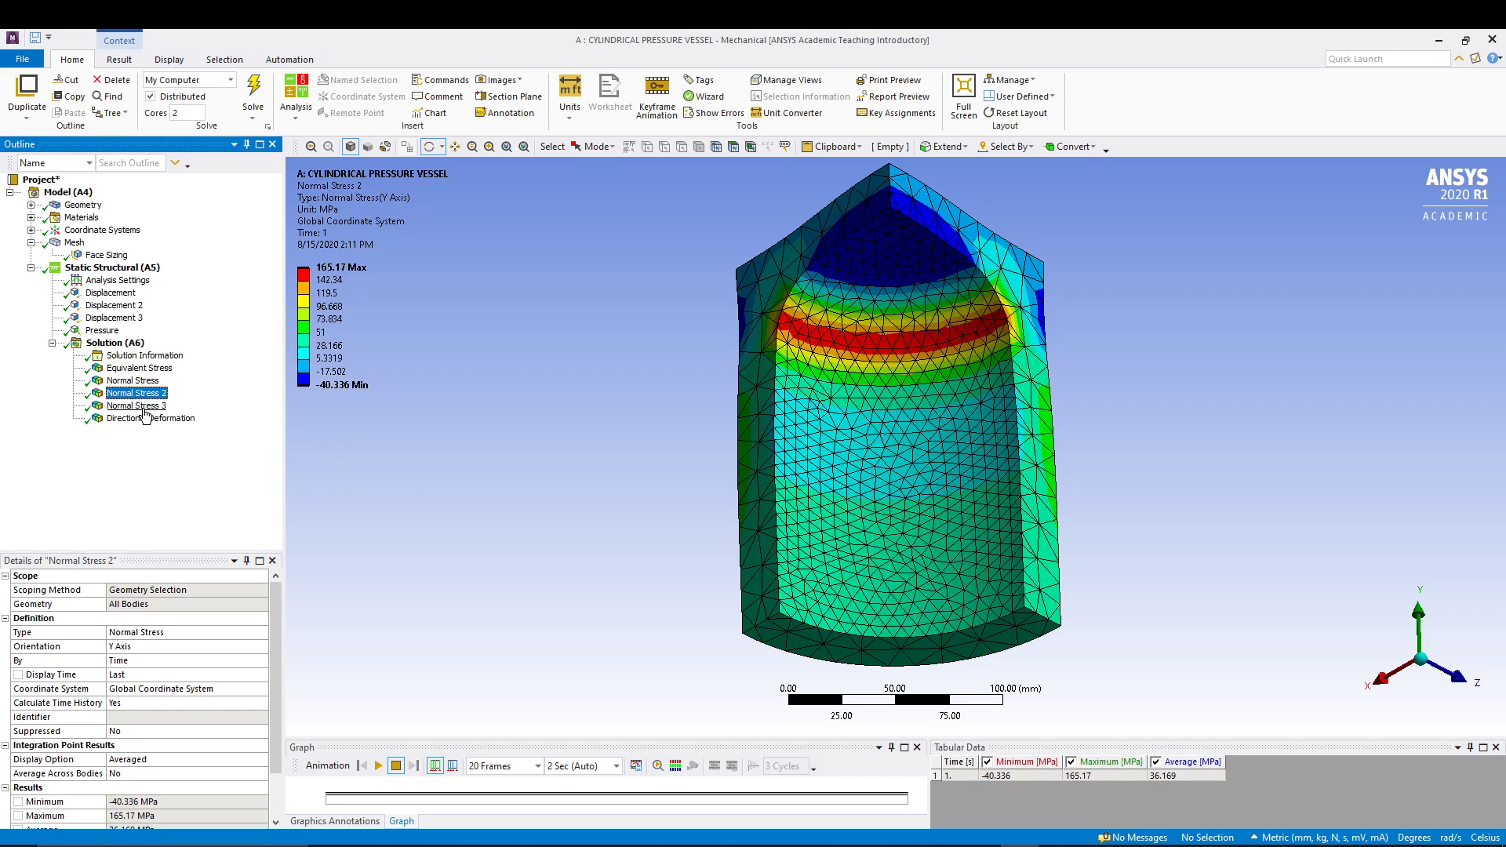
{"action": "left_click", "coordinate": [141, 407]}
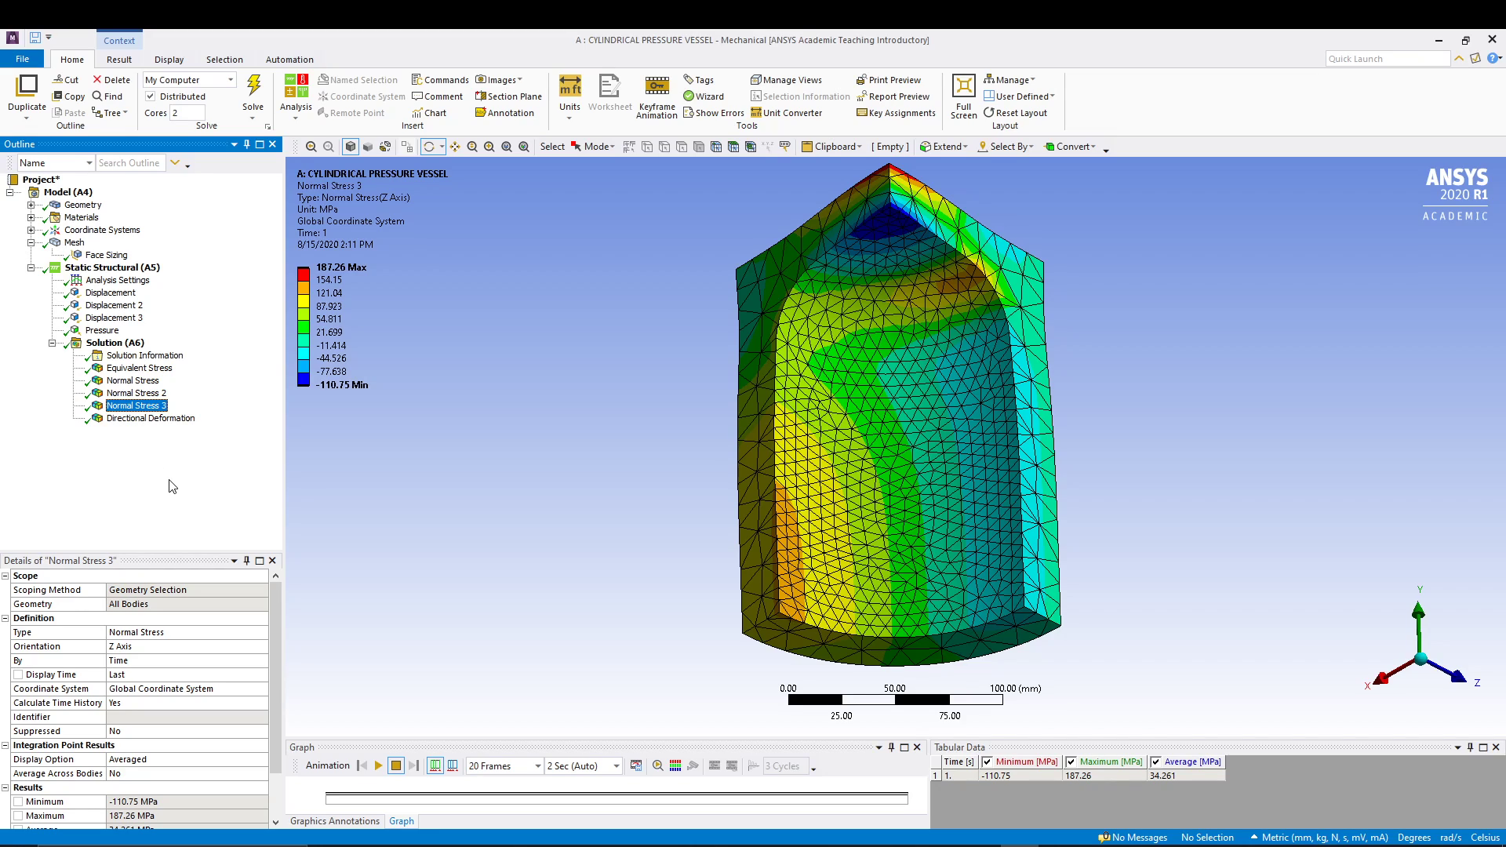
{"action": "left_click", "coordinate": [140, 367]}
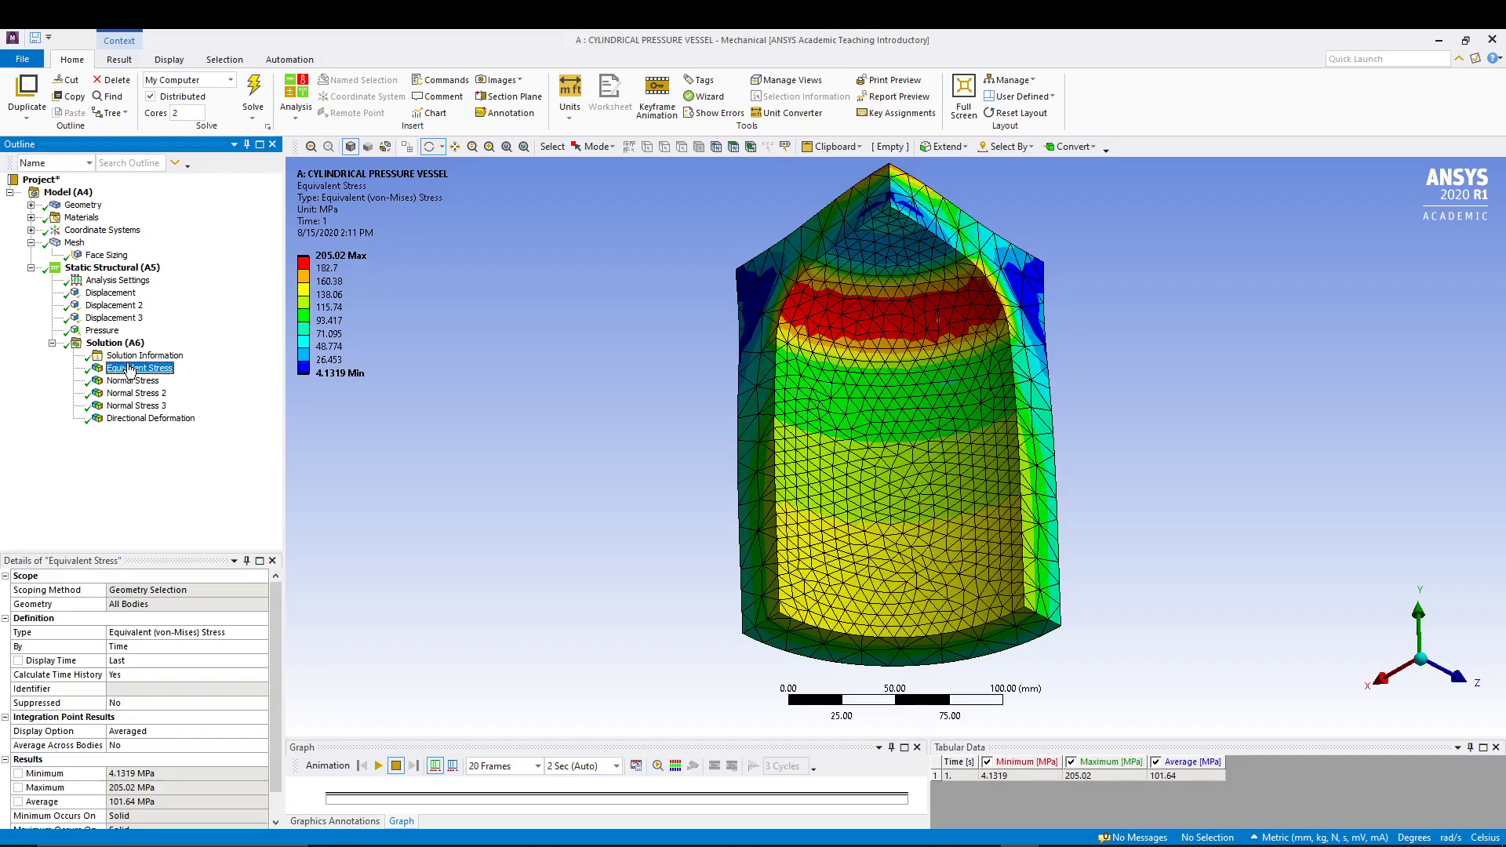
{"action": "mouse_move", "coordinate": [591, 348]}
{"action": "left_mouse_down"}
{"action": "mouse_move", "coordinate": [588, 407]}
{"action": "mouse_move", "coordinate": [592, 377]}
{"action": "mouse_move", "coordinate": [600, 395]}
{"action": "left_mouse_up"}
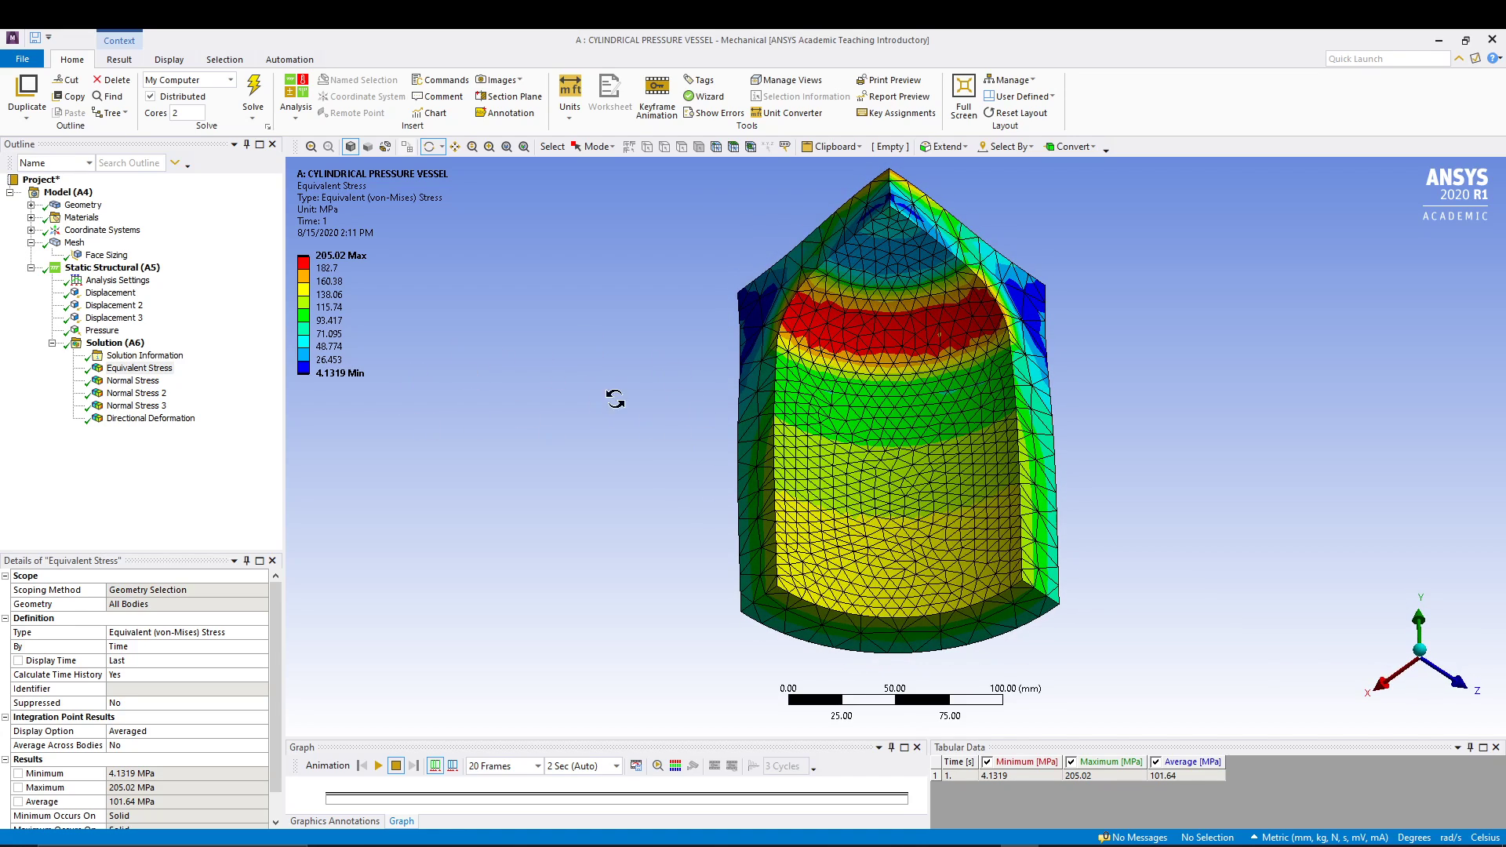
{"action": "left_click", "coordinate": [133, 381]}
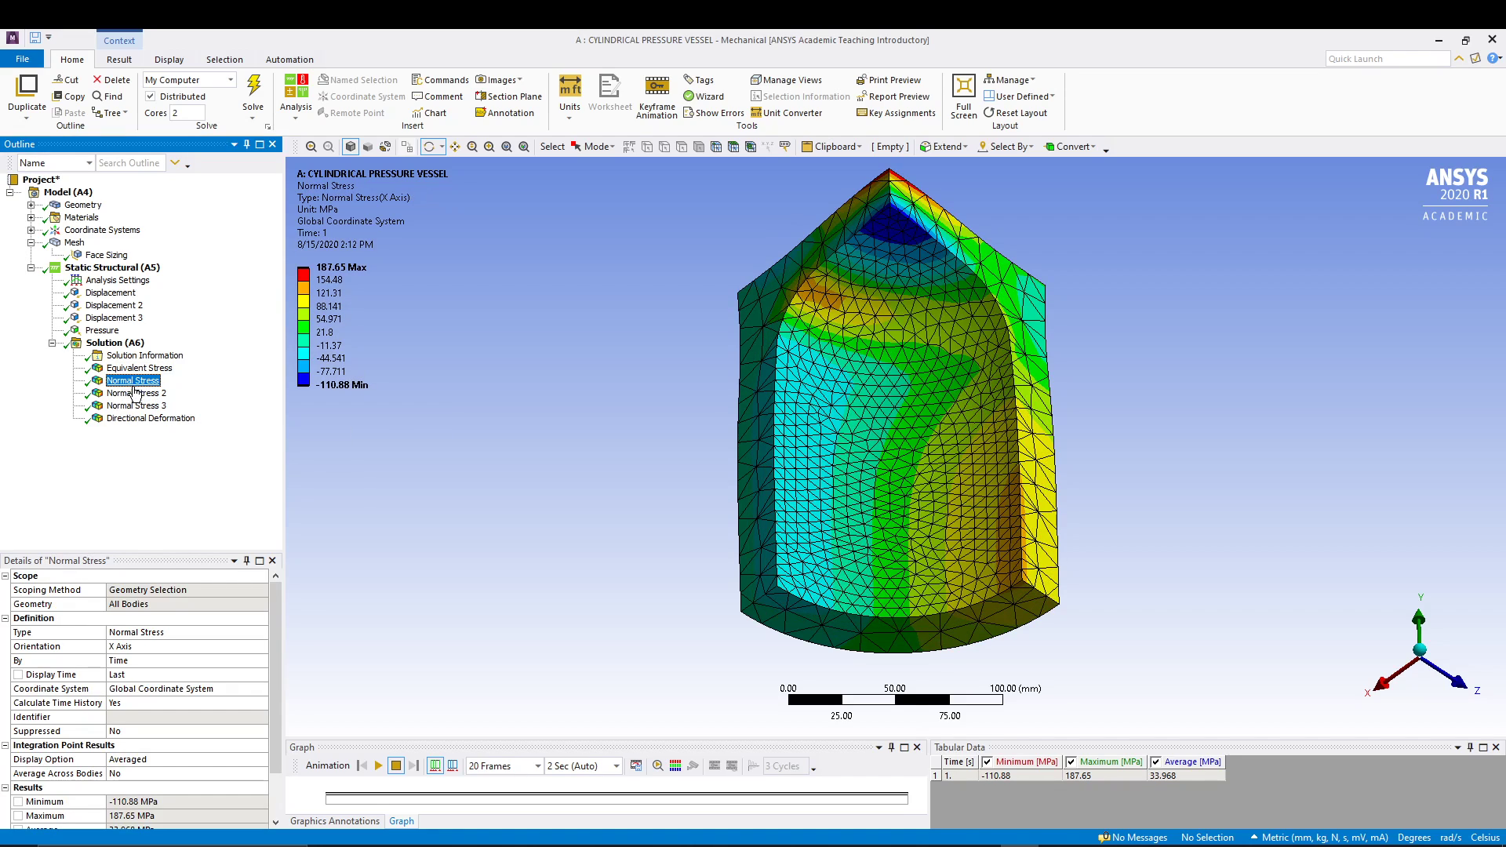
{"action": "left_click", "coordinate": [137, 395]}
- Add a Refinement control to the mesh, scoped to the three inner faces: the flat end, curved shoulder and cylindrical wall
{"action": "left_click", "coordinate": [73, 244]}
{"action": "right_click", "coordinate": [73, 244]}
{"action": "mouse_move", "coordinate": [142, 250]}
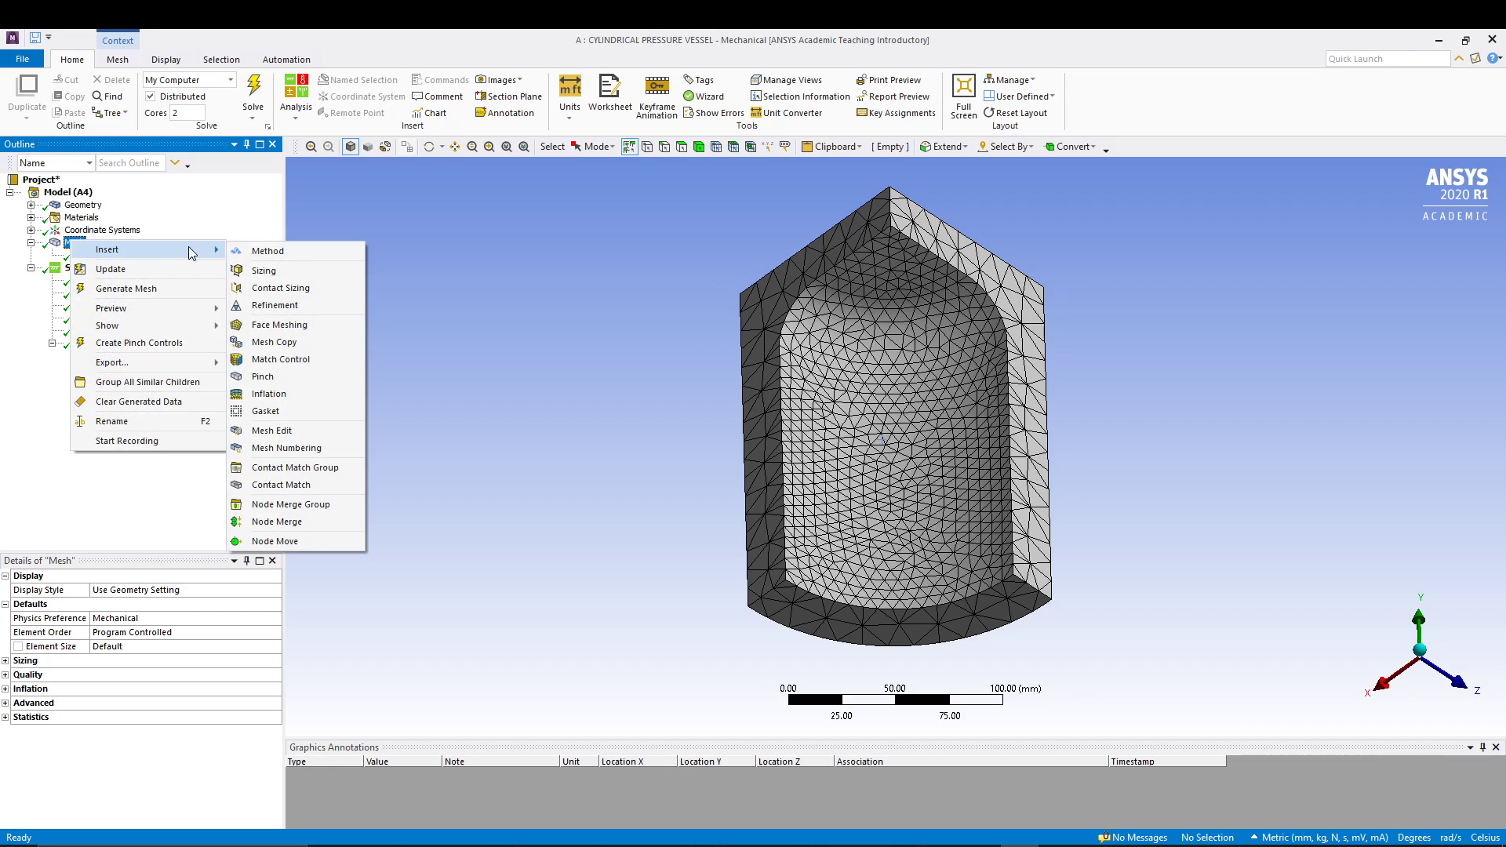
{"action": "left_click", "coordinate": [271, 306]}
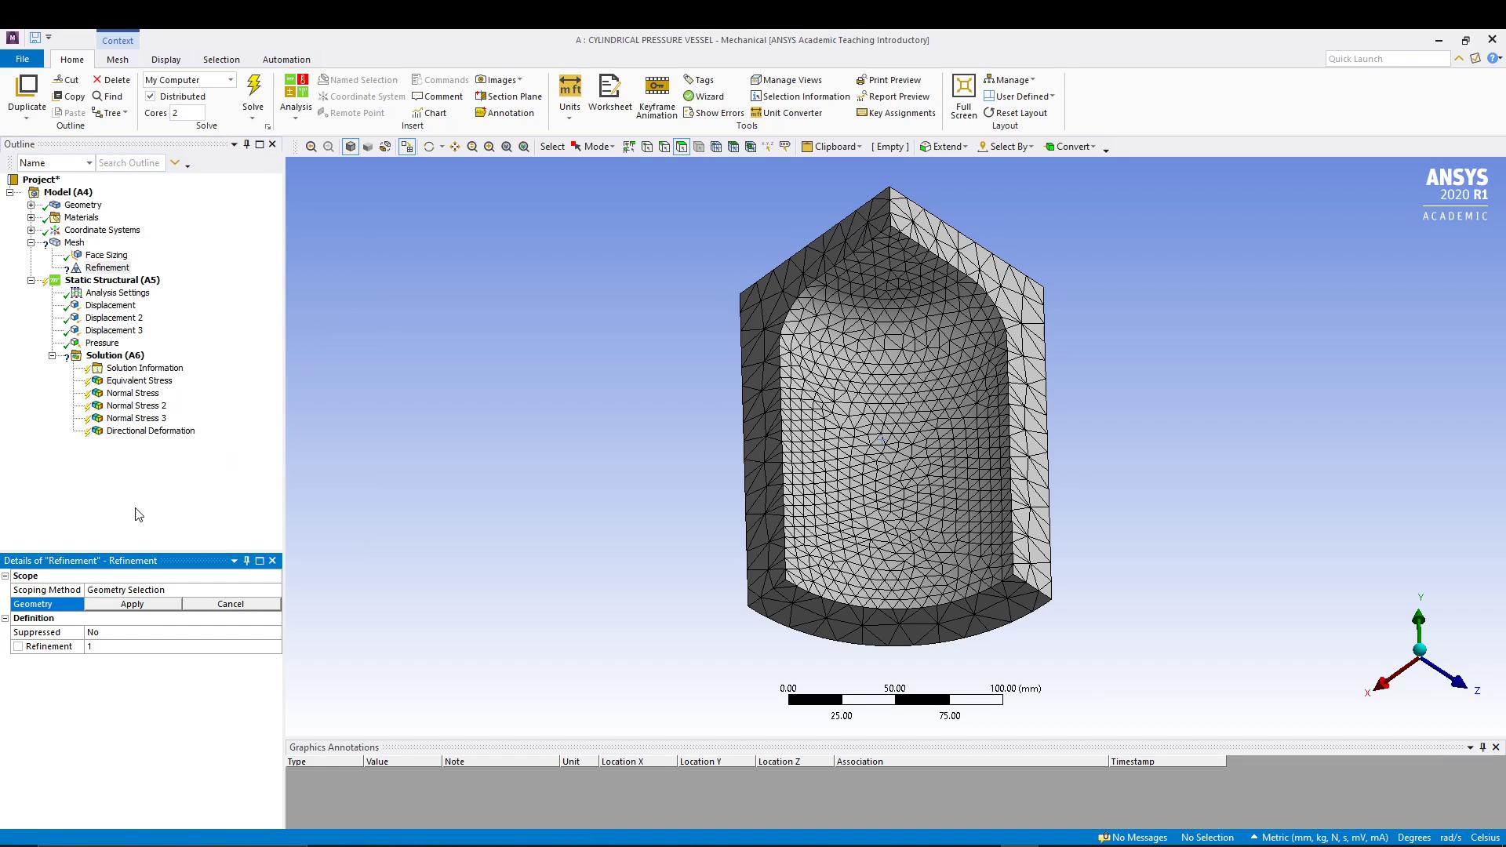
{"action": "left_click", "coordinate": [914, 284]}
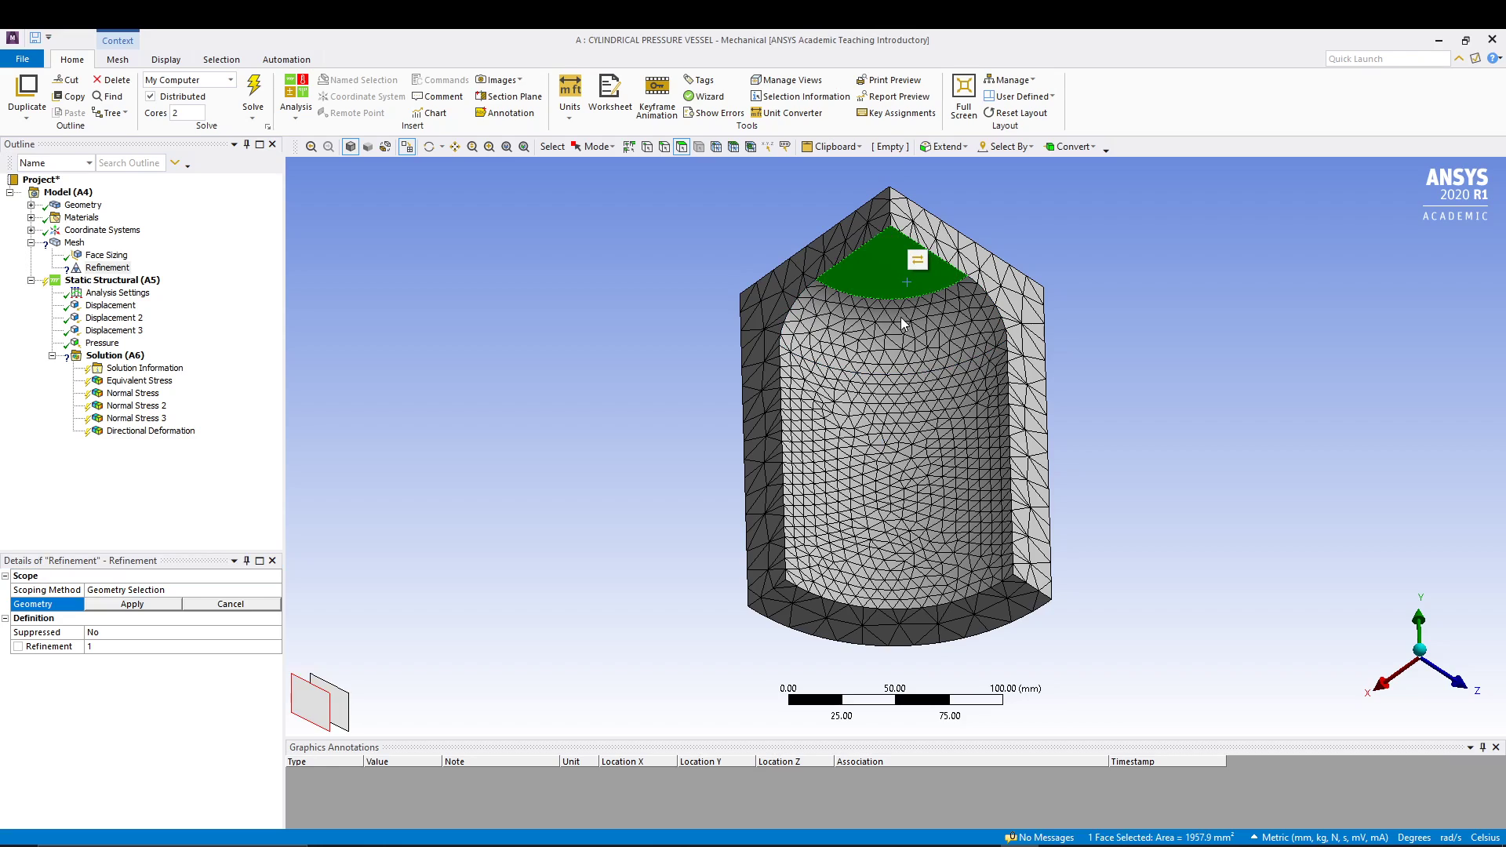
{"action": "left_click", "coordinate": [908, 337], "text": "ctrl"}
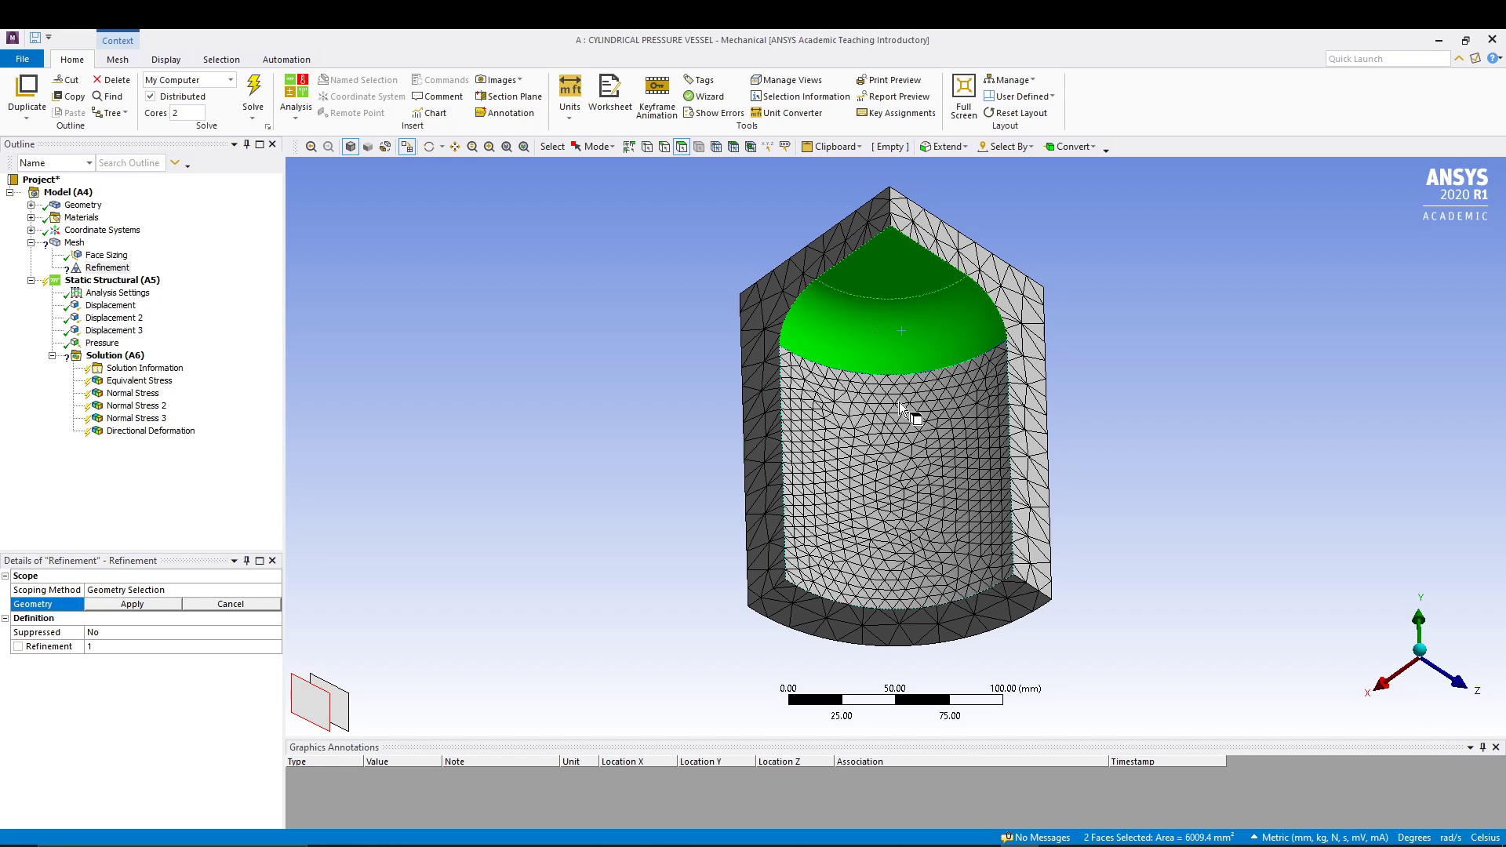
{"action": "left_click", "coordinate": [883, 422], "text": "ctrl"}
{"action": "left_click", "coordinate": [148, 604]}
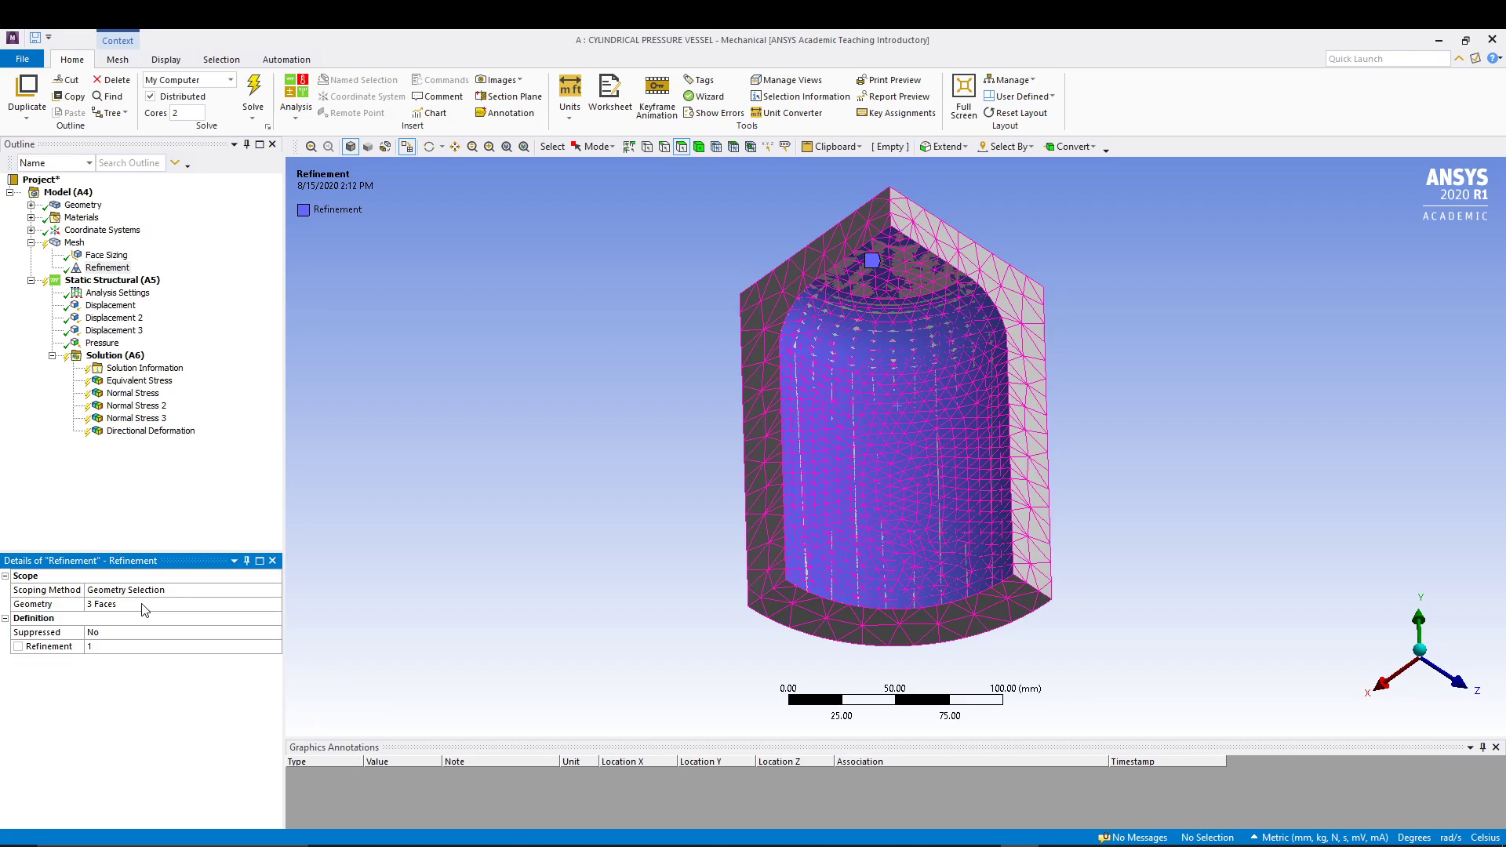
- Regenerate the mesh with the refinement control and solve the static structural analysis again
{"action": "right_click", "coordinate": [77, 243]}
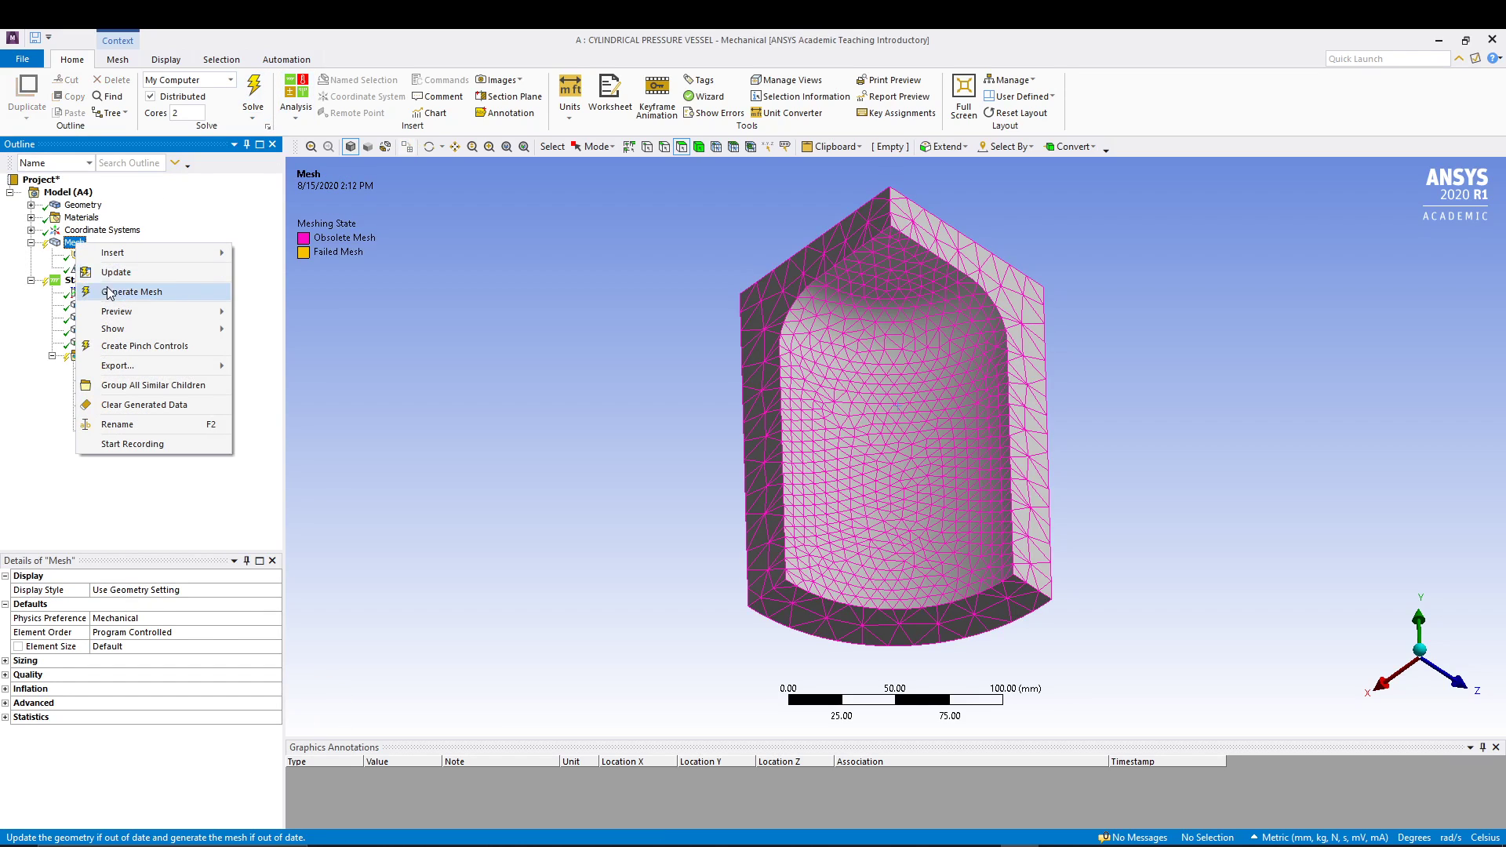
{"action": "left_click", "coordinate": [117, 287]}
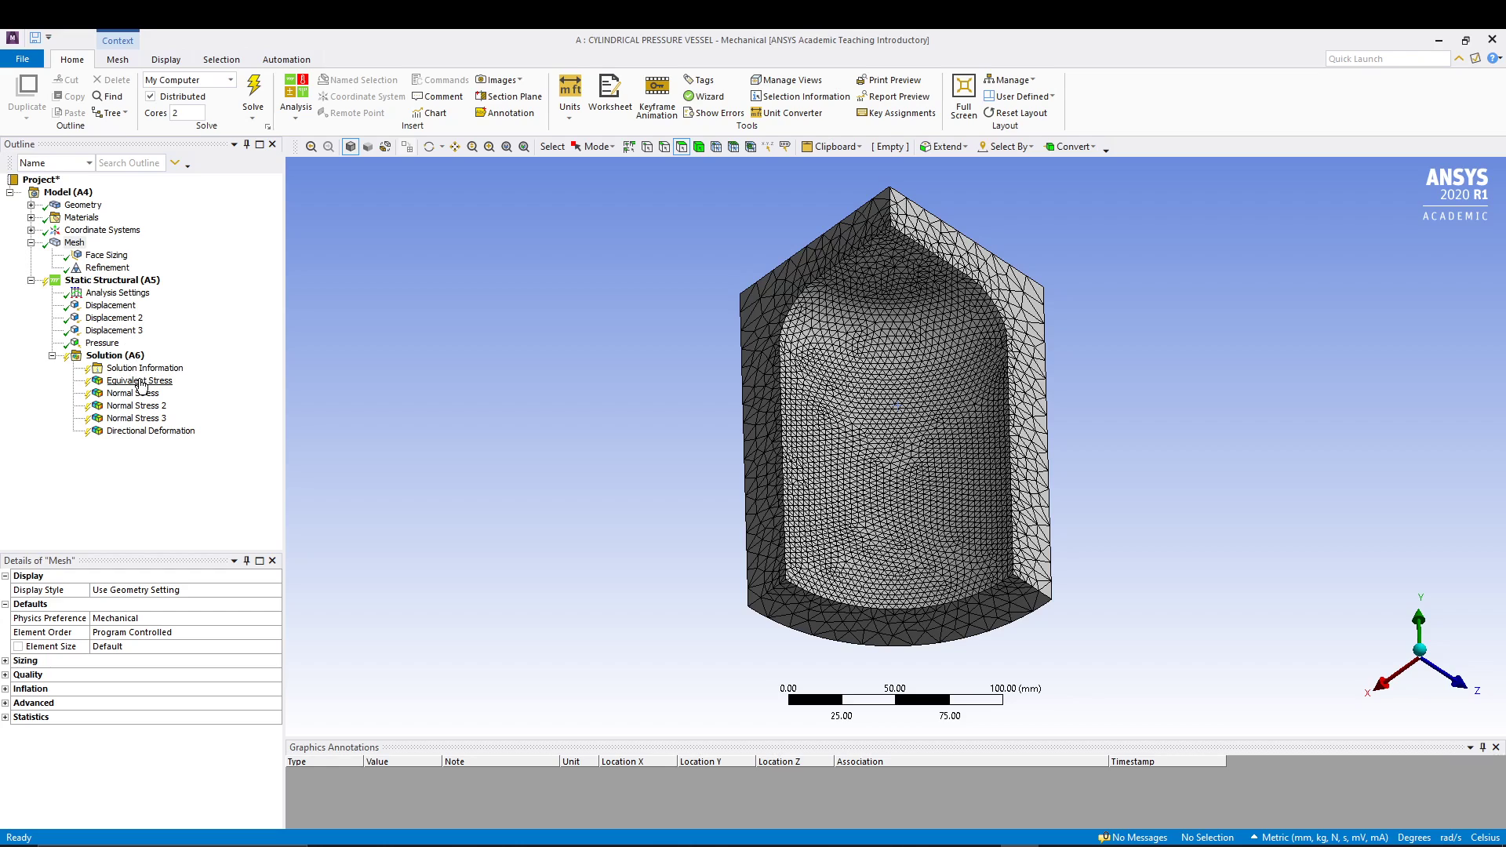
{"action": "left_click", "coordinate": [115, 356]}
{"action": "left_click", "coordinate": [107, 268]}
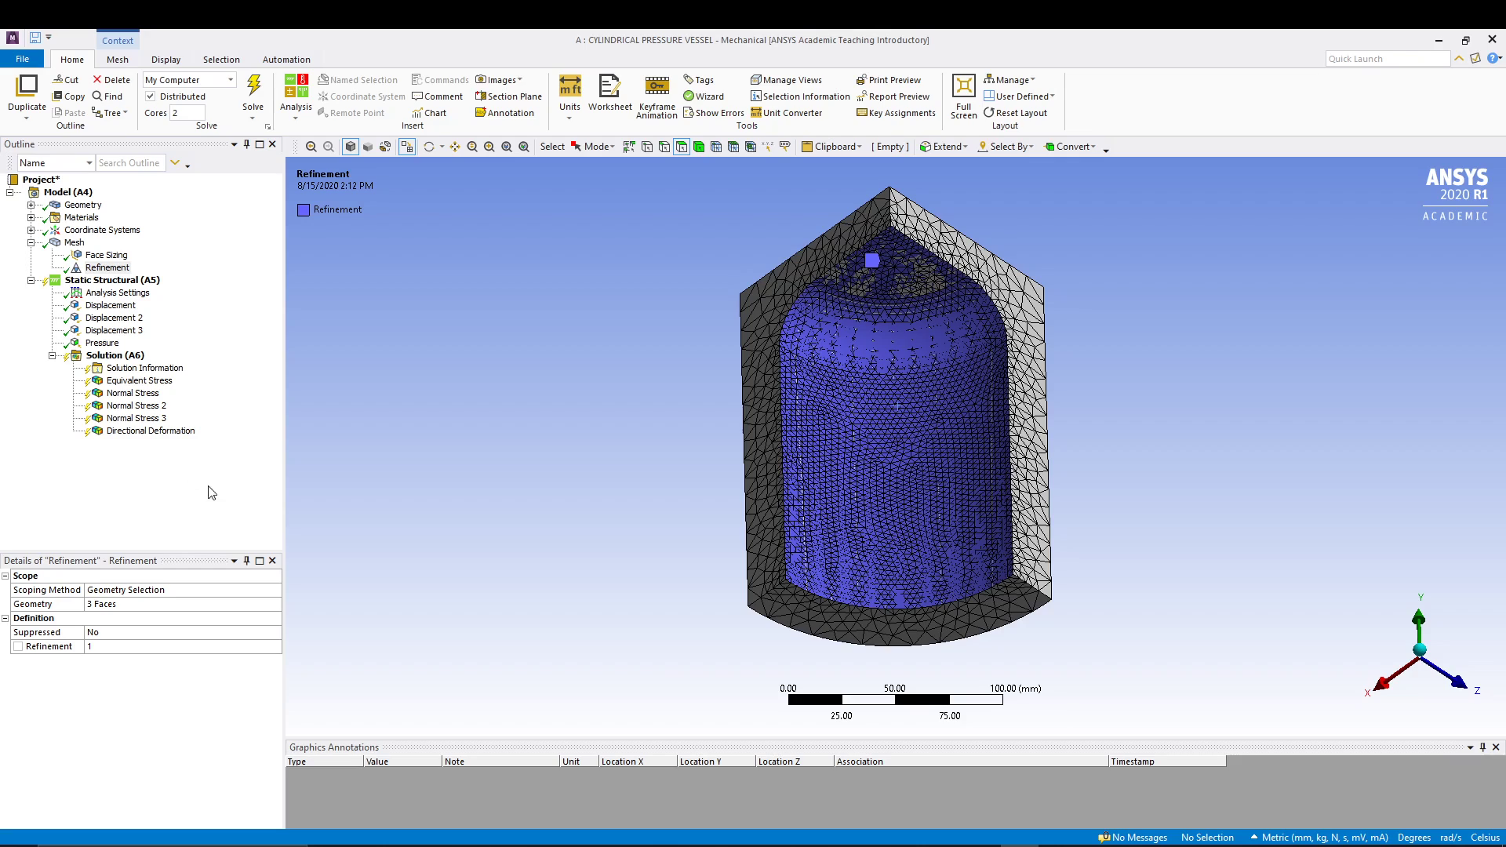
{"action": "left_click", "coordinate": [252, 95]}
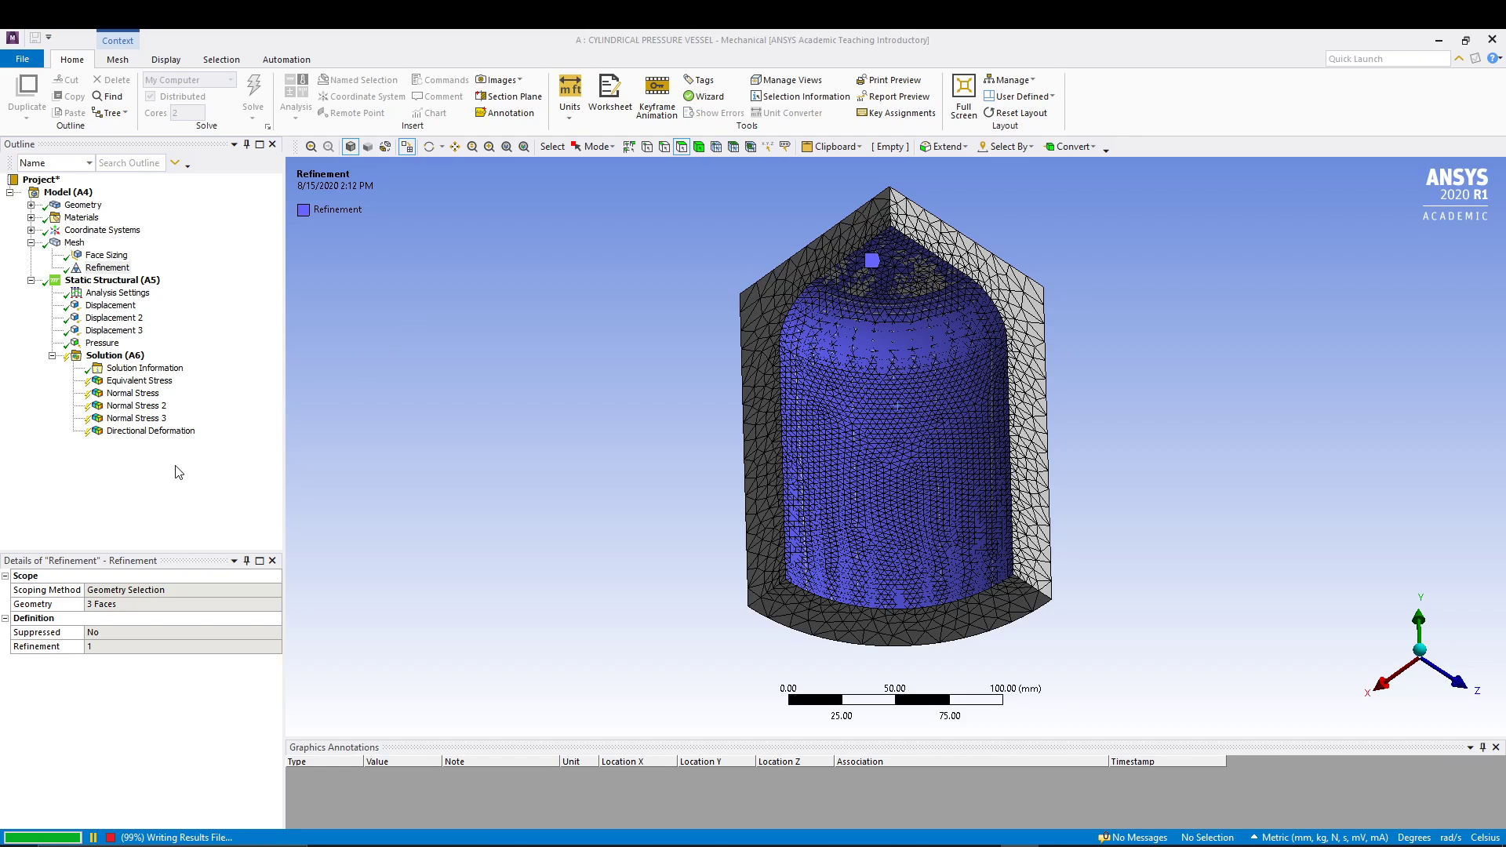
- Examine the Equivalent Stress distribution on the vessel's inner faces with the refined mesh
{"action": "left_click", "coordinate": [139, 381]}
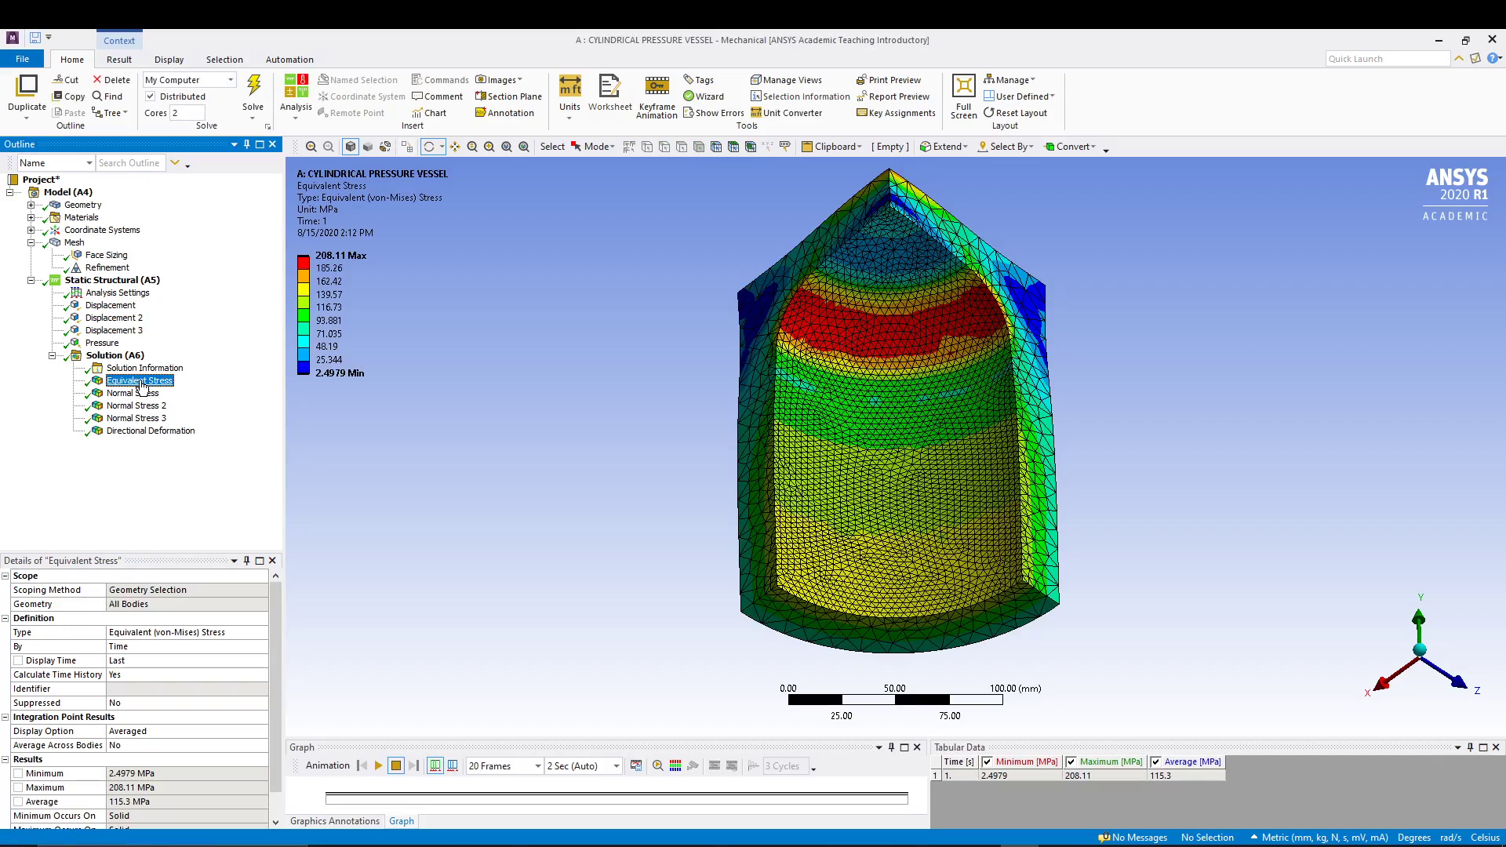
{"action": "left_click_drag", "start_coordinate": [706, 397], "coordinate": [638, 508]}
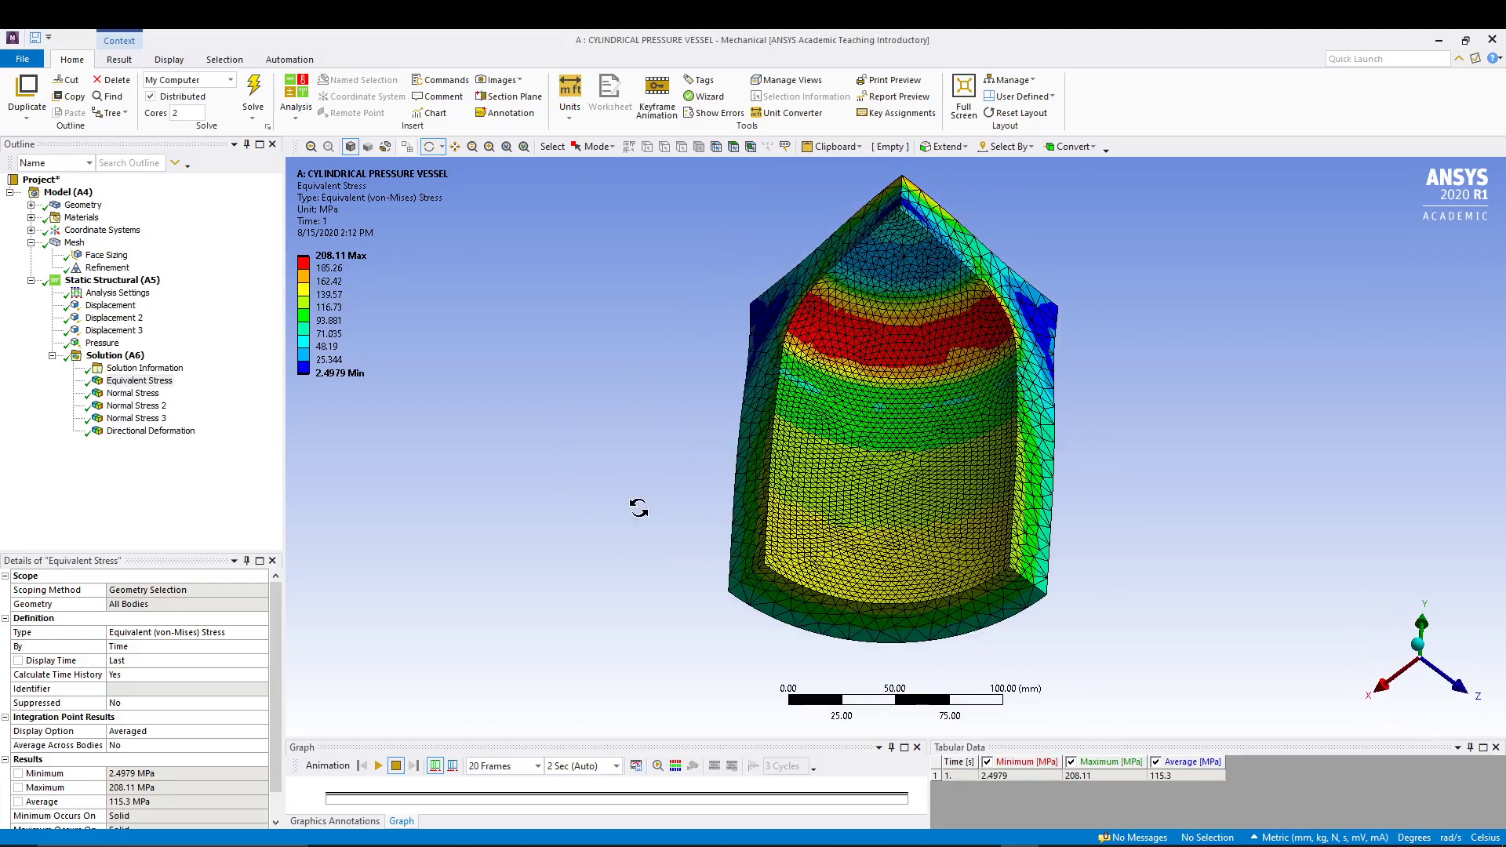
{"action": "scroll", "coordinate": [920, 328], "scroll_direction": "down", "scroll_amount": 1}
{"action": "scroll", "coordinate": [920, 328], "scroll_direction": "up", "scroll_amount": 3}
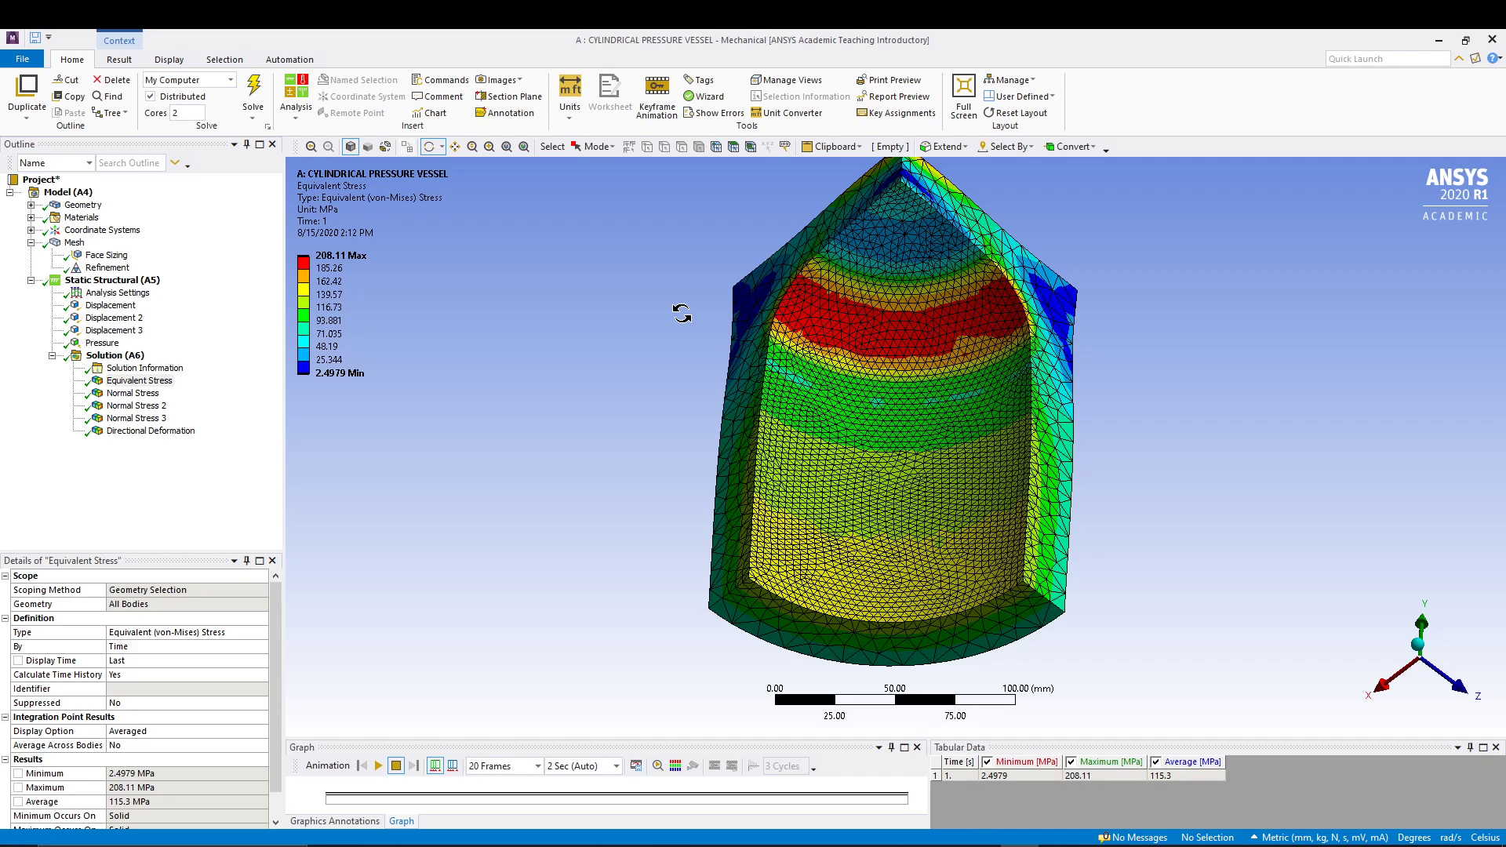
{"action": "left_click_drag", "start_coordinate": [615, 413], "coordinate": [621, 351]}
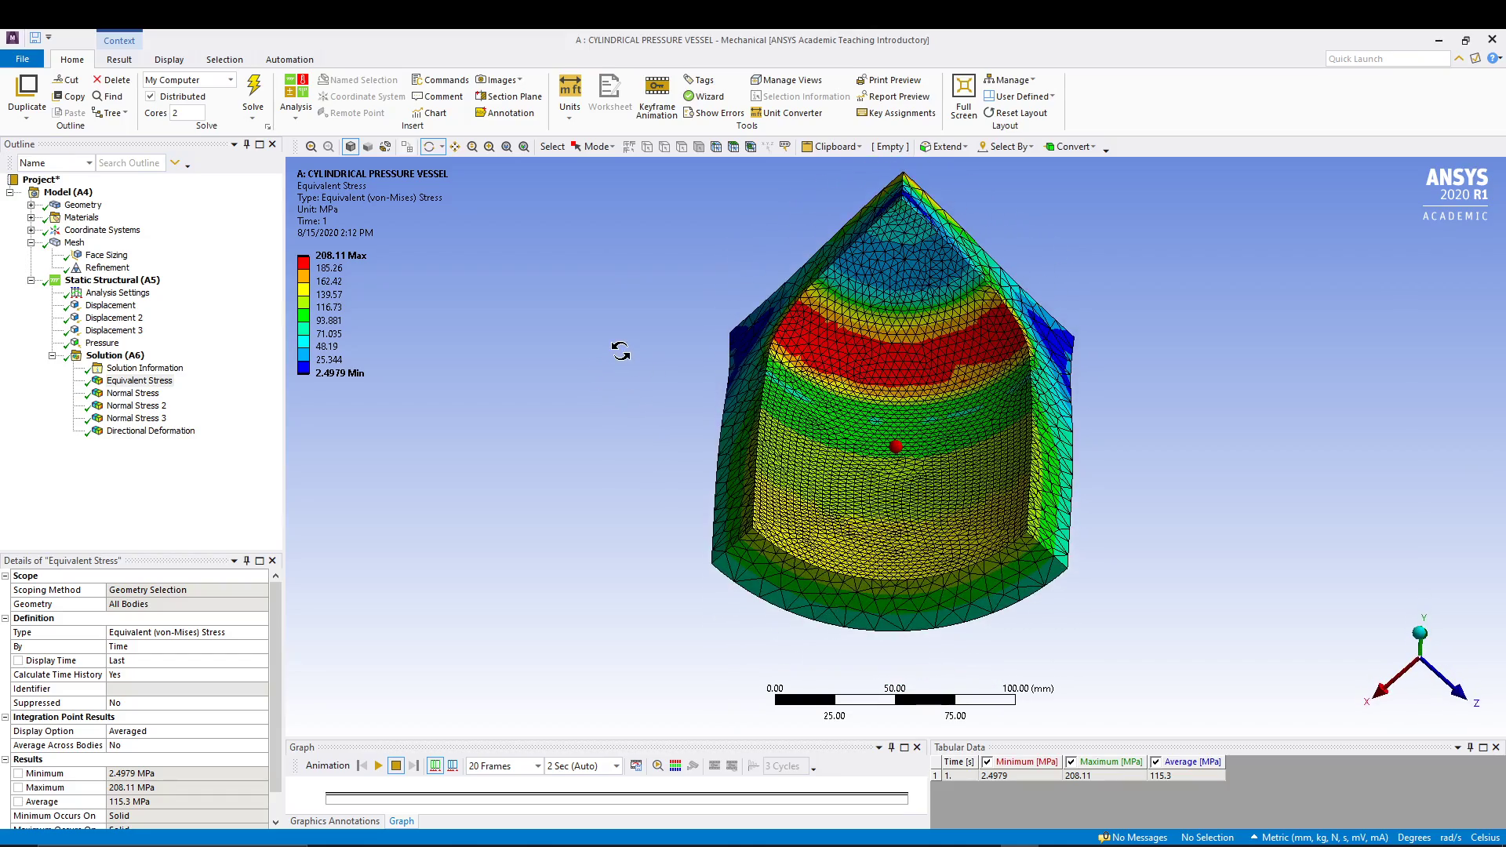